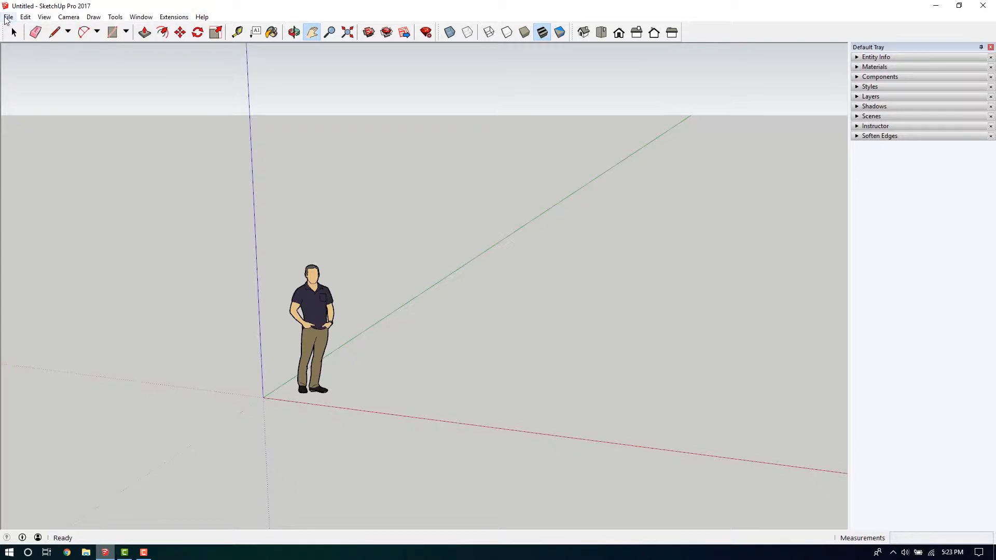
- Start a new untitled model
left_click(8, 17)
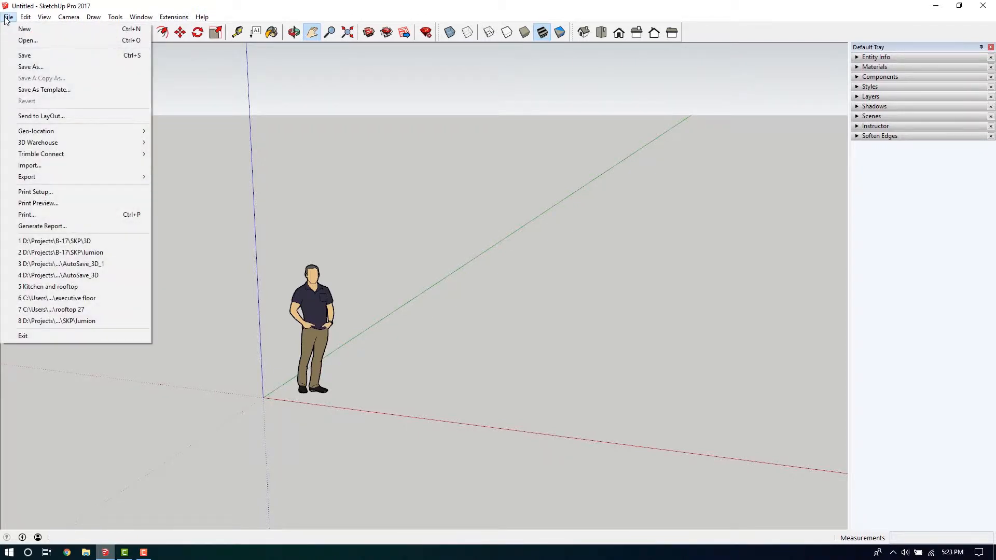
left_click(33, 30)
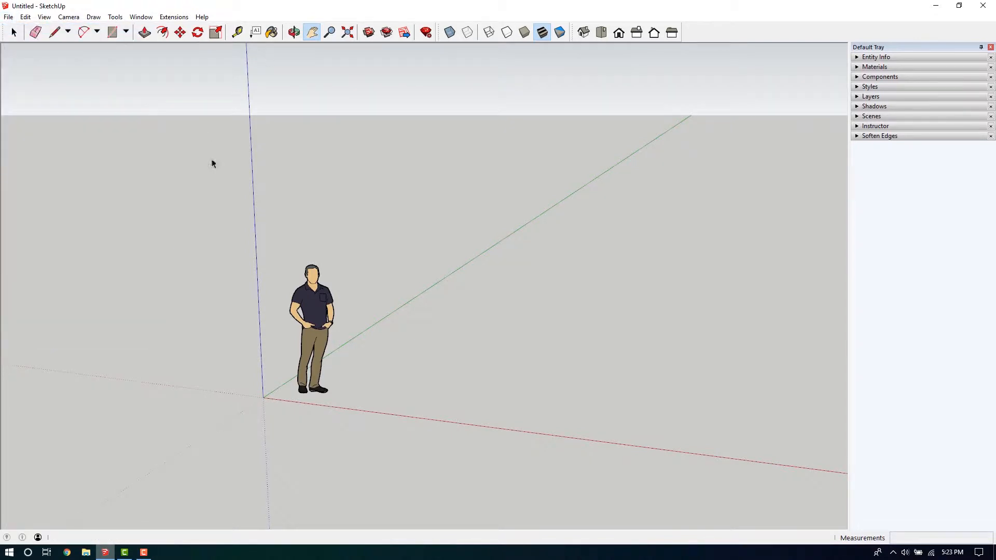
left_click(9, 17)
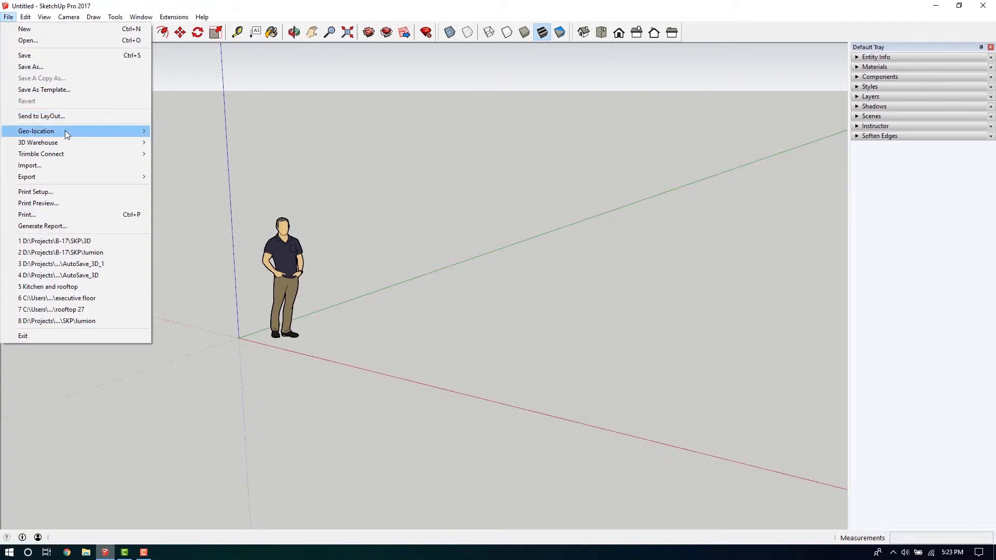
mouse_move(65, 131)
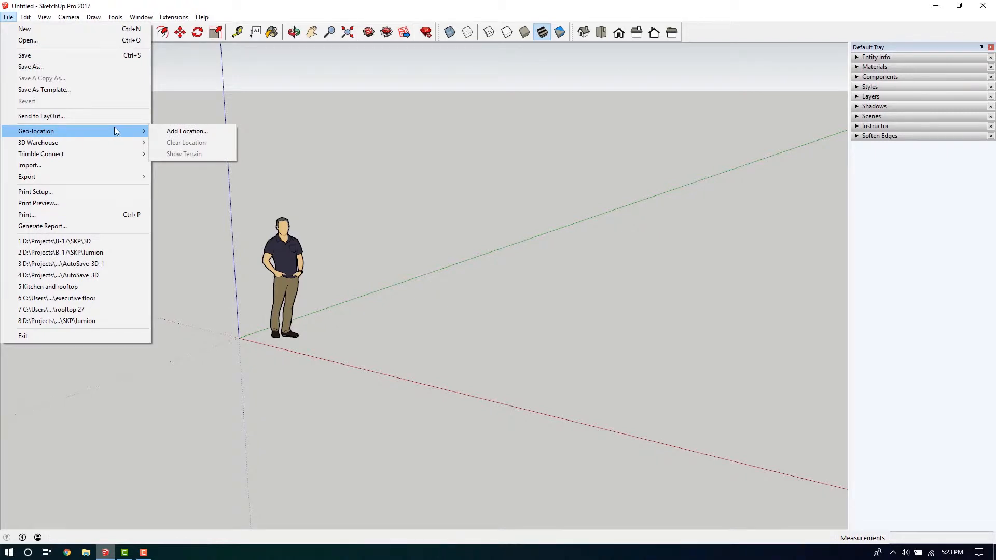
mouse_move(114, 140)
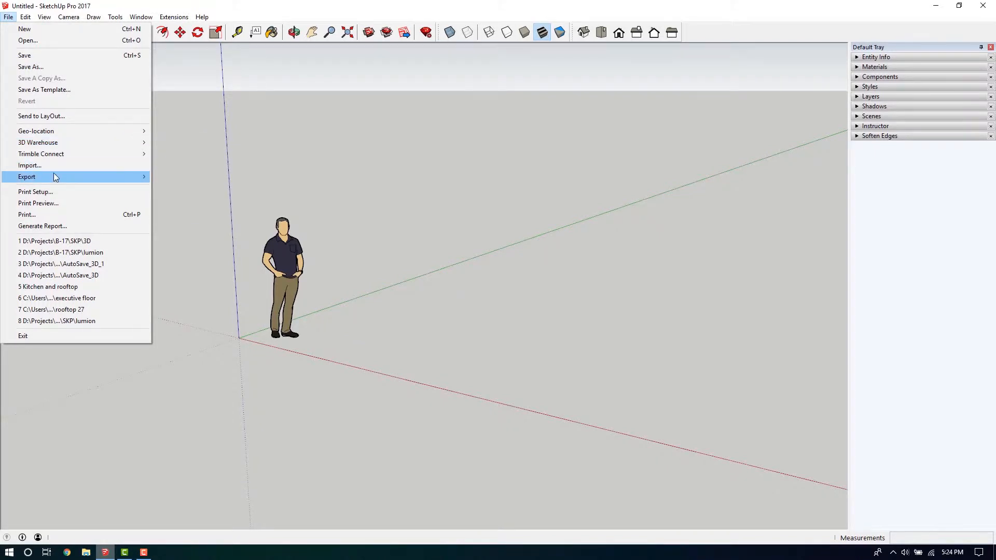
mouse_move(52, 176)
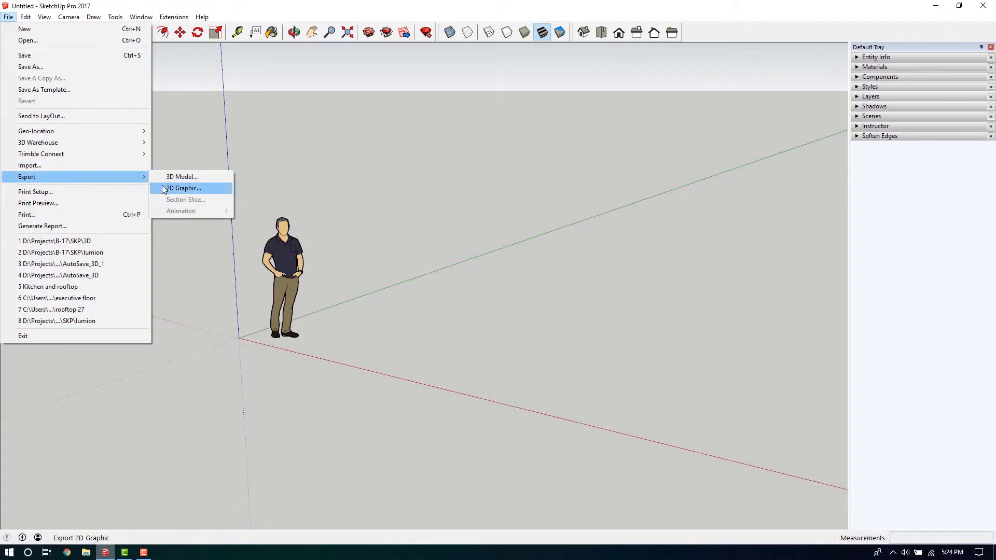
left_click(182, 188)
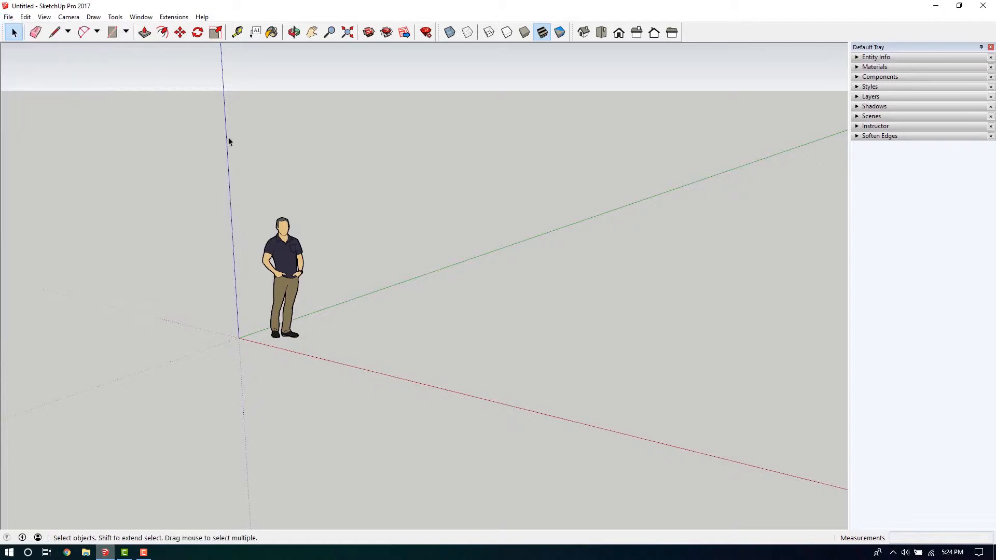
left_click(26, 17)
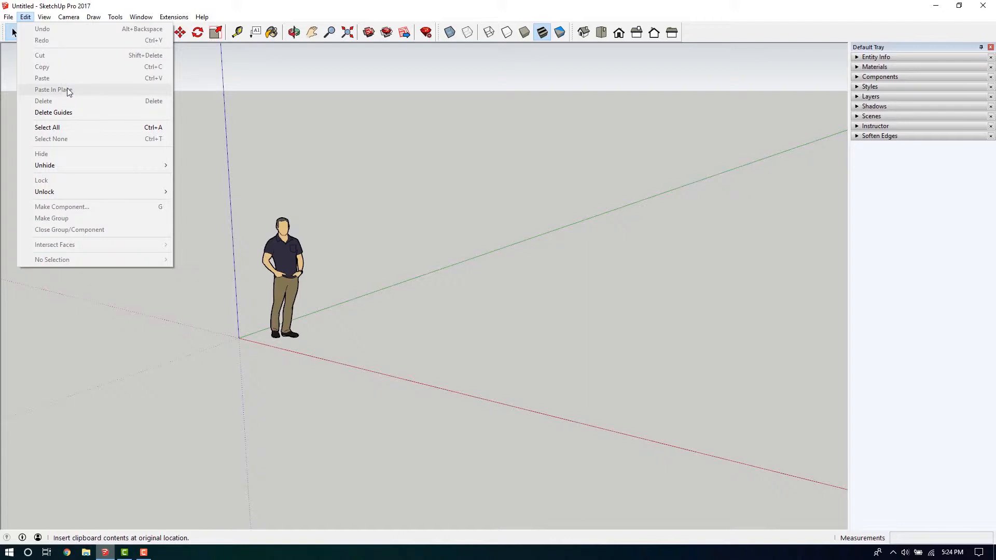
left_click(304, 181)
- Delete the human scale figure standing near the origin
middle_click_drag(305, 181, 350, 227)
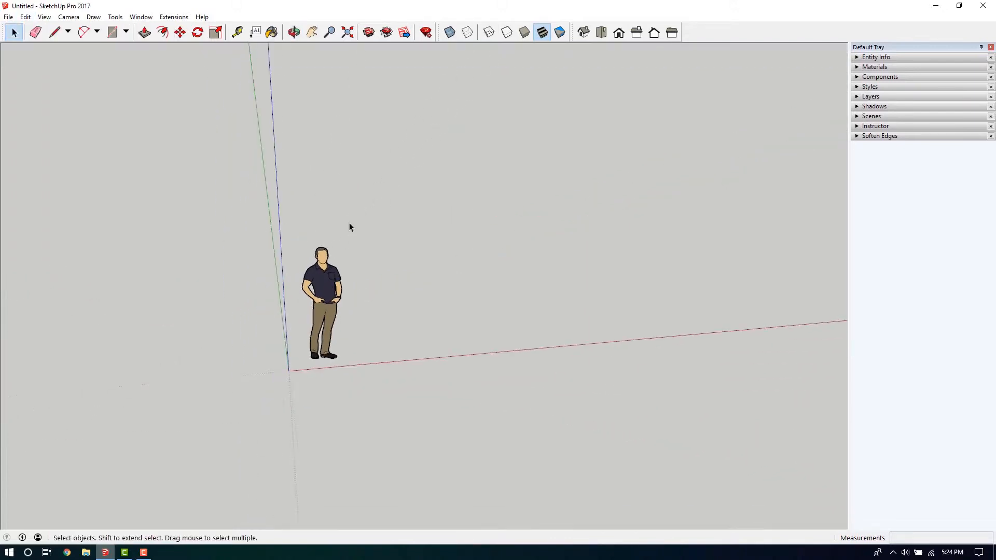
left_click_drag(253, 202, 254, 200)
key("Delete")
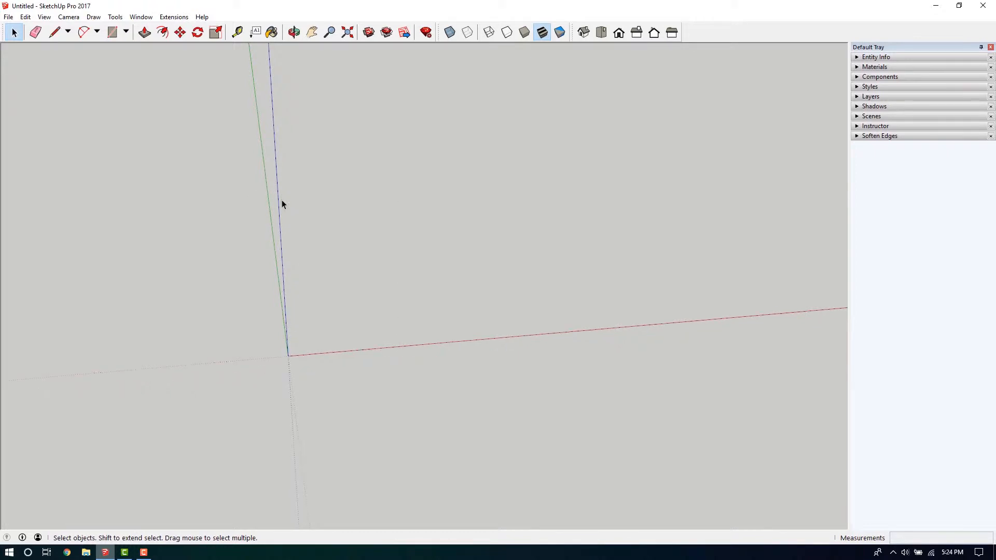
- Draw a rectangle on the ground beside the origin and extrude it upward into a box with Push/Pull
middle_click_drag(281, 200, 291, 78)
left_click(112, 32)
middle_click_drag(290, 155, 300, 255)
left_click(323, 200)
left_click(417, 268)
left_click(144, 33)
left_click_drag(394, 254, 397, 187)
- Extend the box's side face outward as a new section and pull its upper front part forward into an overhang
key("ctrl")
middle_click_drag(461, 210, 418, 201)
left_click_drag(414, 186, 473, 188)
left_click_drag(406, 207, 389, 238)
- Build a second, lower block near the red axis and raise a strip along its outer side into an L shape
middle_click_drag(392, 245, 332, 244)
left_click(112, 32)
left_click(456, 280)
left_click(526, 351)
left_click(145, 32)
mouse_move(498, 319)
left_mouse_down()
mouse_move(498, 298)
mouse_move(573, 326)
left_mouse_up()
left_click_drag(558, 305, 558, 265)
- Make a group of the entire L-shaped block
left_click(14, 33)
left_click(453, 279)
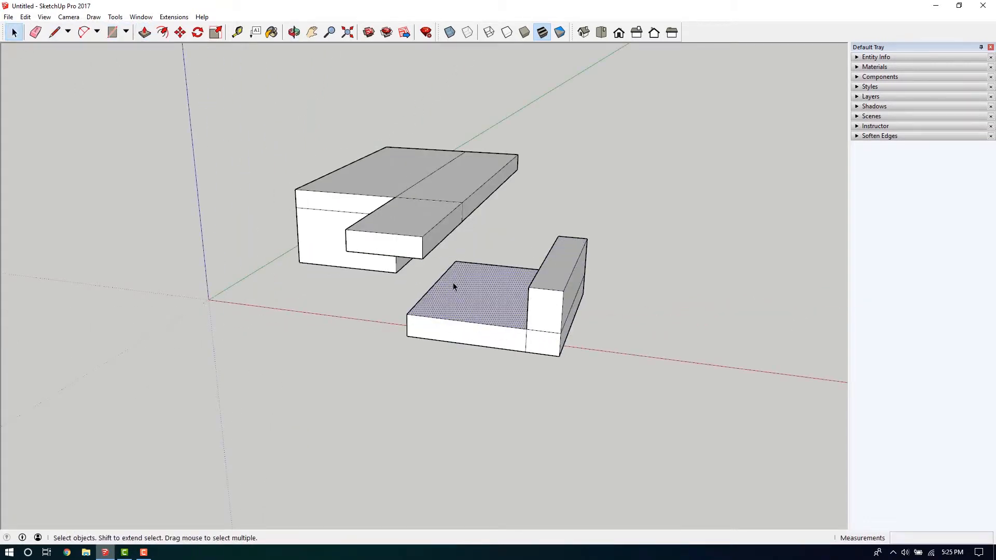
triple_click(493, 302)
right_click(495, 300)
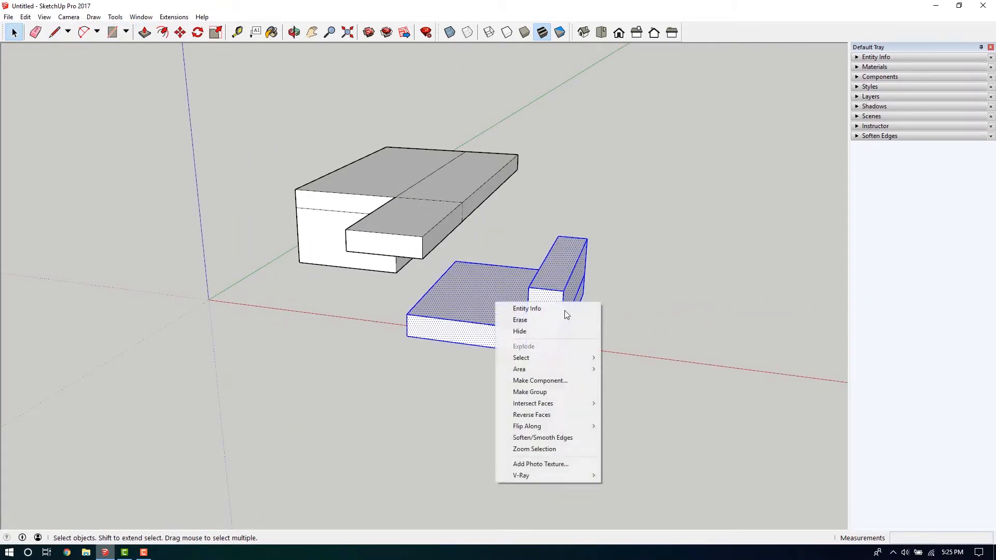
left_click(530, 391)
- Make a group of the entire larger overhanging block
triple_click(425, 214)
right_click(426, 215)
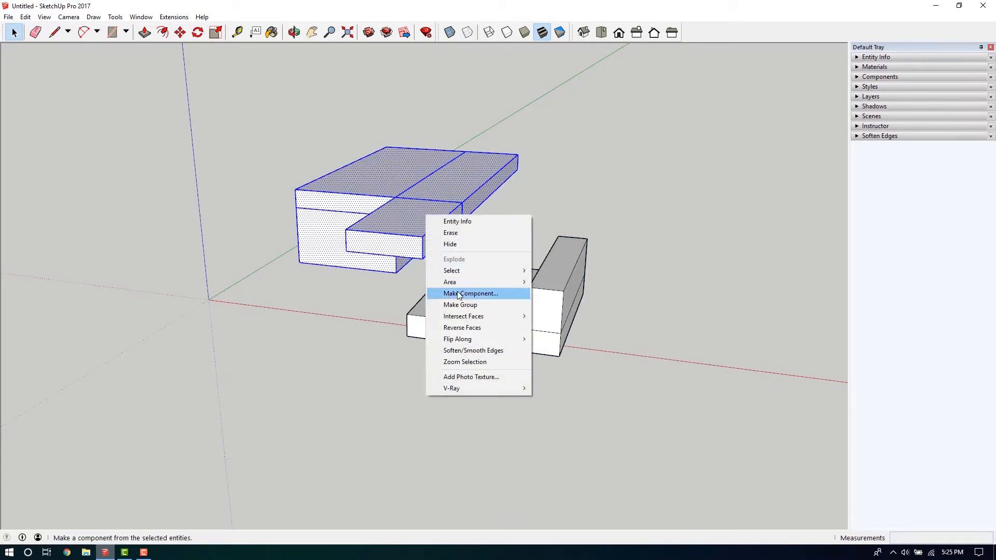
left_click(457, 305)
- Copy the L-shaped group onto the larger block's top front corner
left_click(457, 307)
key("m")
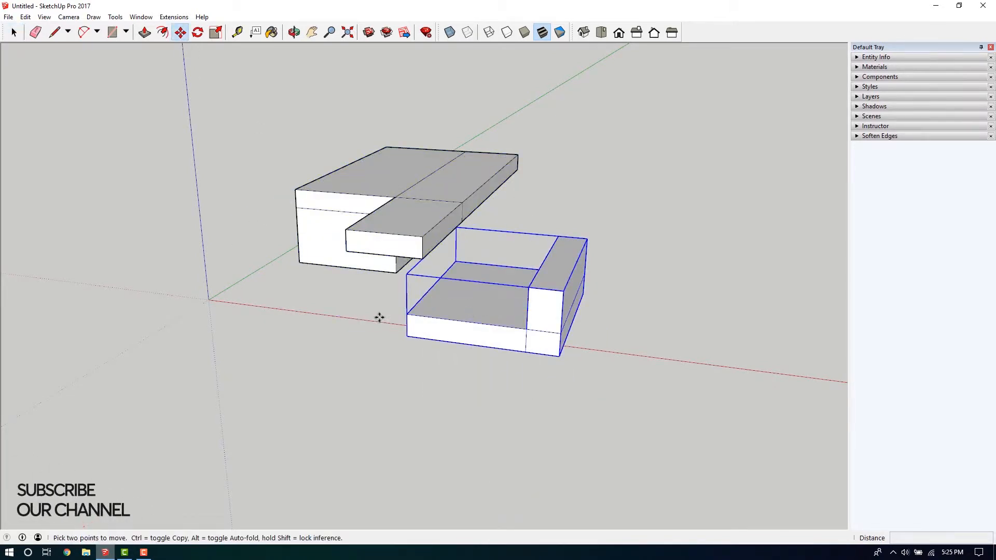
left_click(405, 333)
key("ctrl")
left_click(295, 190)
- Place another copy of the L-shaped group at the larger block's far top corner
left_click(295, 189)
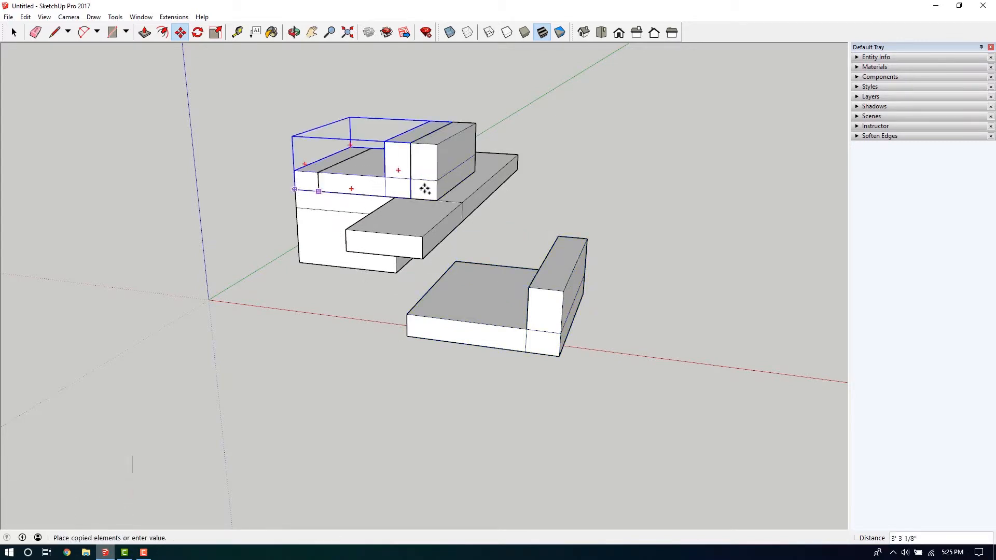
left_click(518, 154)
left_click(14, 33)
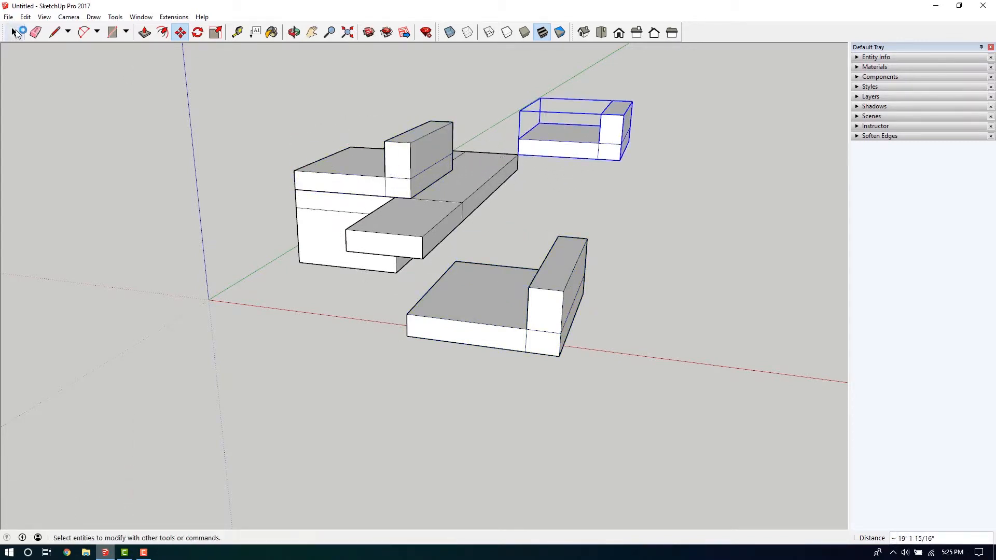
- Check that the groups select separately and cut the L-shaped copy sitting on the larger block
middle_click_drag(682, 227, 731, 229)
left_click(427, 203)
left_click(598, 291)
left_click(508, 120)
left_click(466, 204)
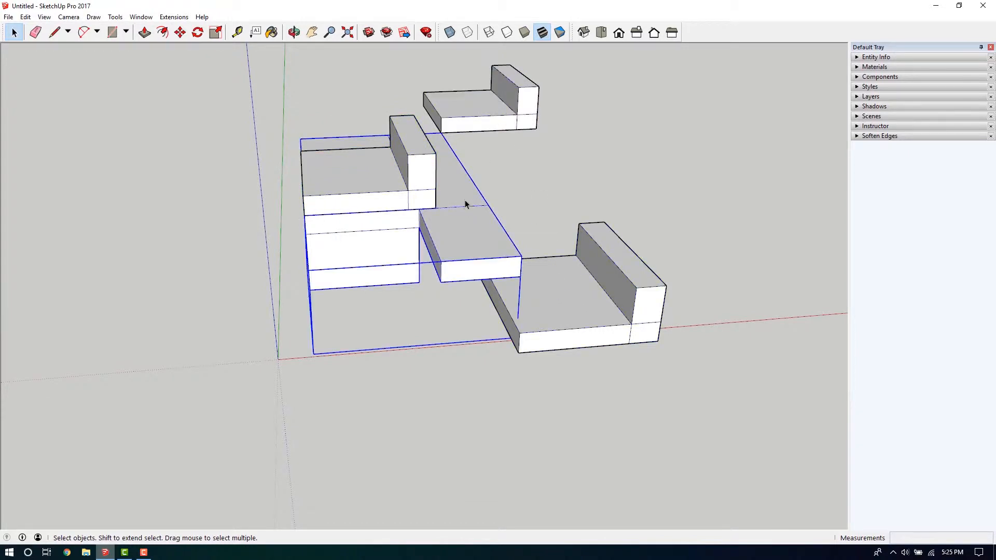
left_click(430, 197)
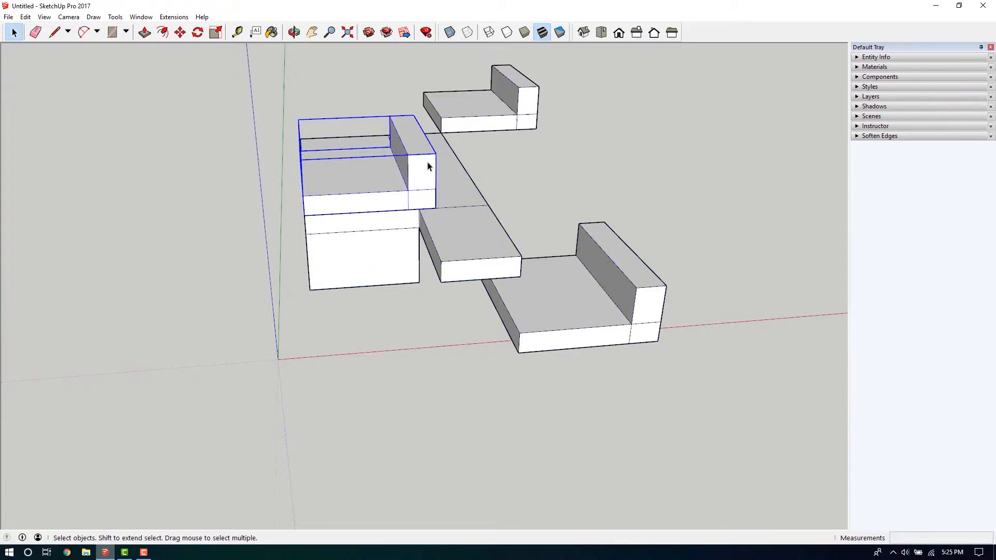
left_click(25, 17)
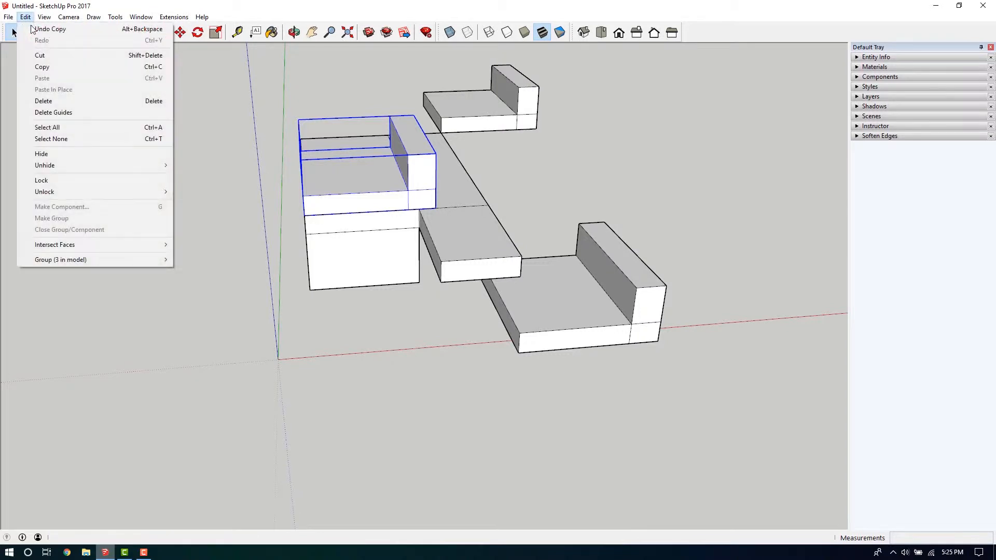
left_click(34, 55)
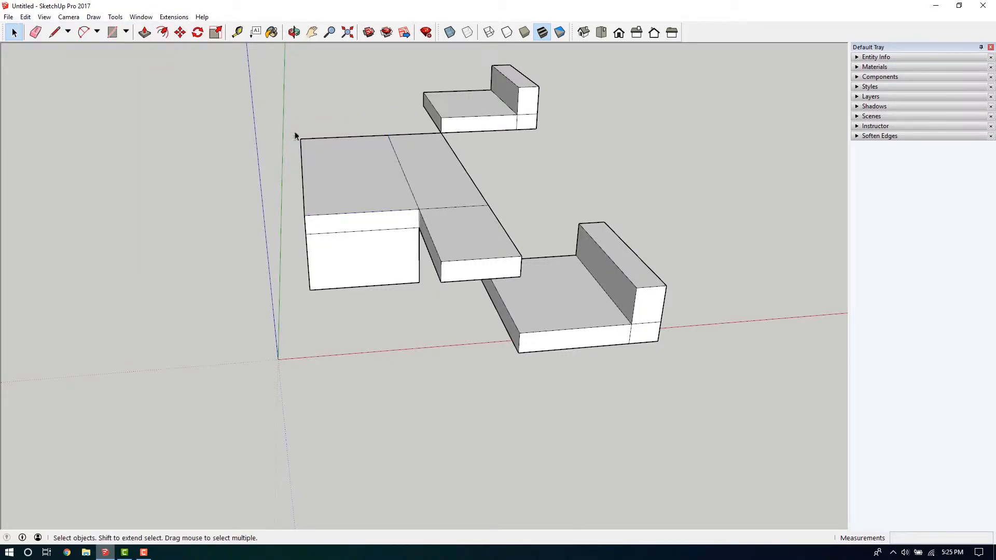
- Open the larger block's group, paste the cut L-shaped group in place inside it, and leave the group
double_click(348, 169)
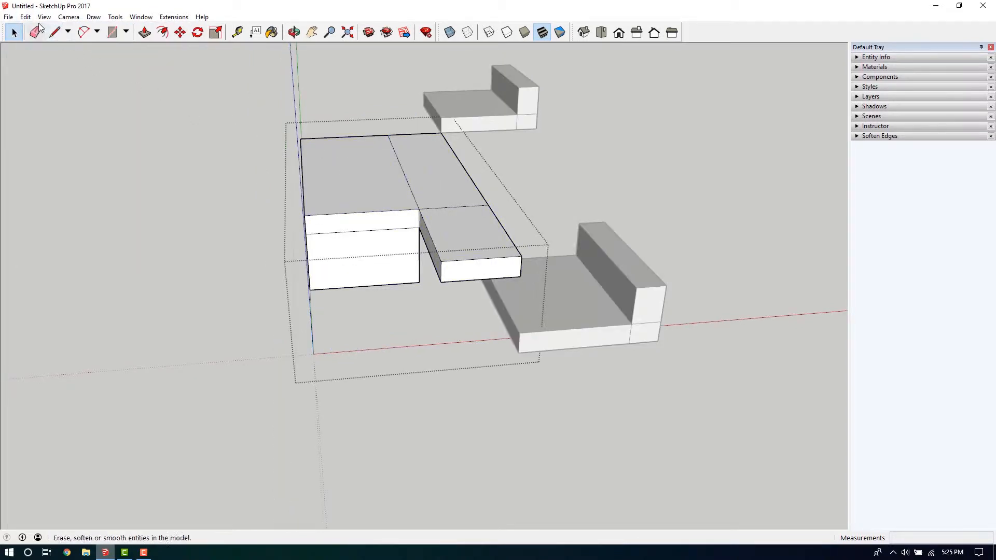
left_click(24, 17)
left_click(52, 91)
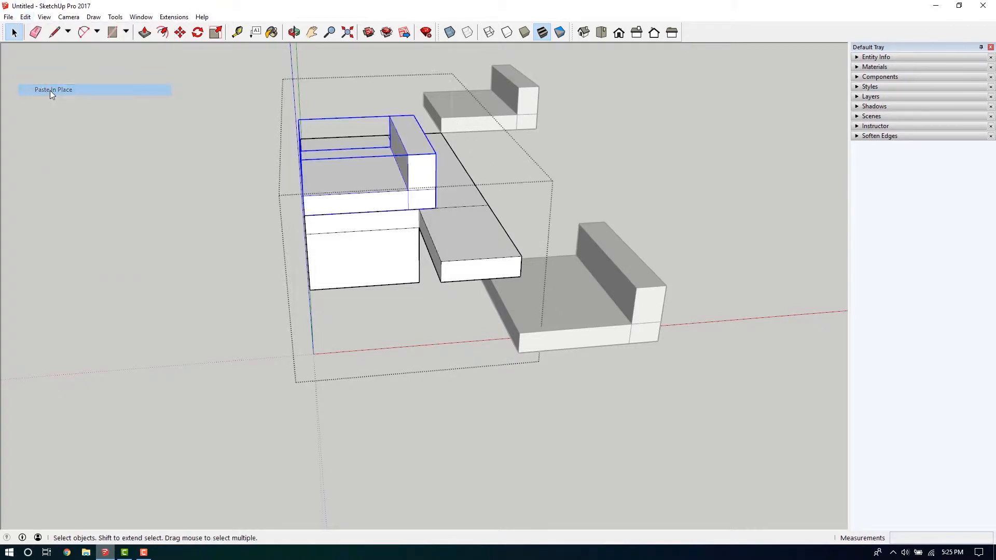
left_click(495, 150)
left_click(446, 185)
left_click(487, 175)
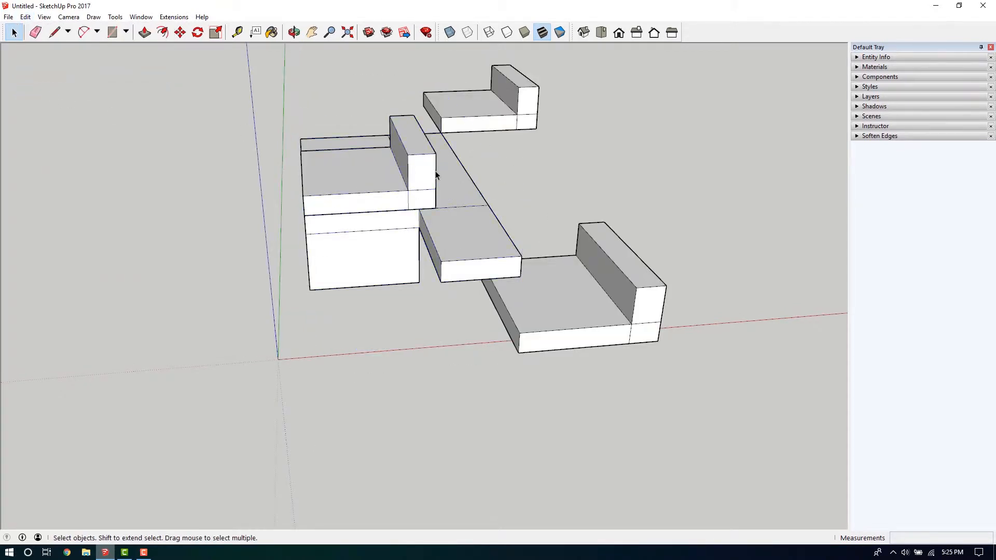
- Cut the L-shaped group on top of the larger block and paste it back at a shifted spot on the block
left_click(430, 180)
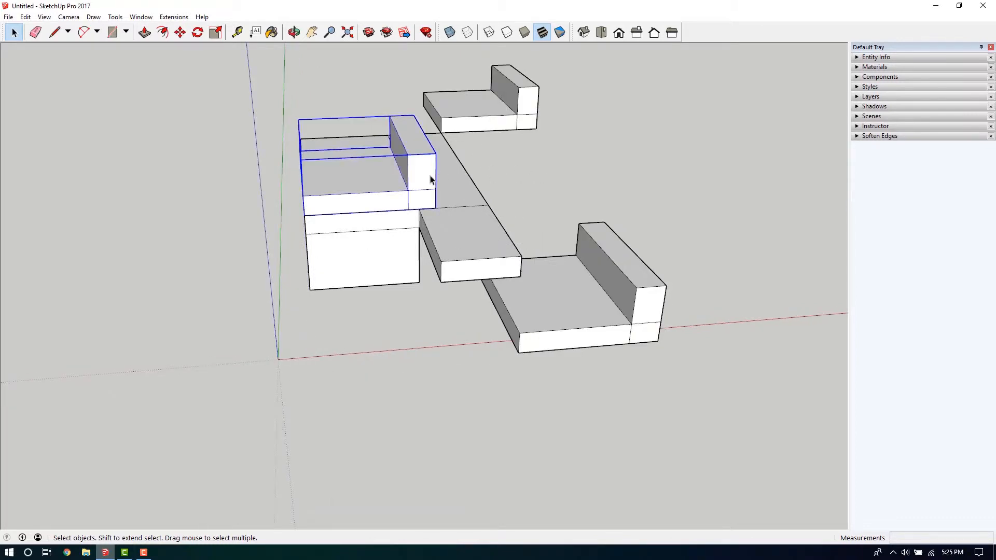
left_click(25, 17)
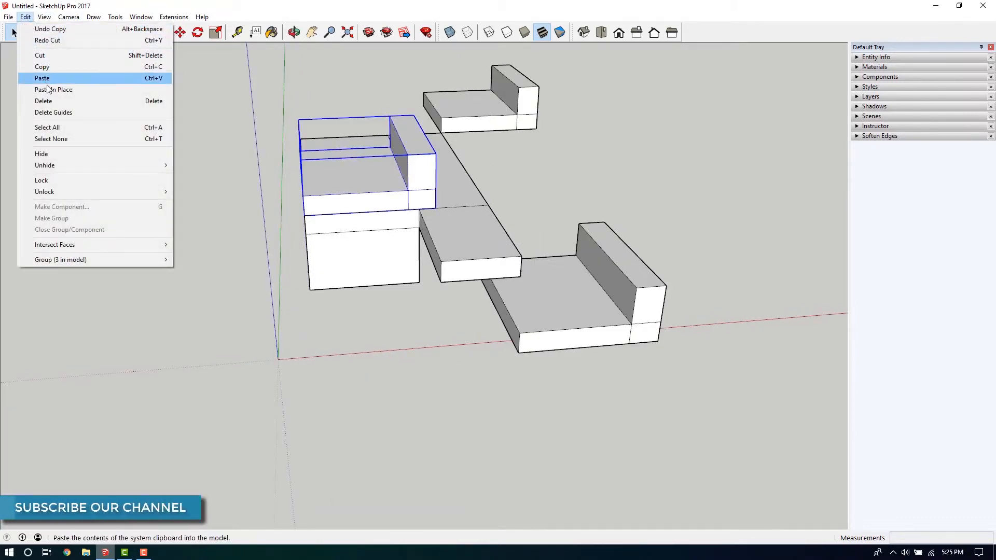
left_click(46, 55)
left_click(25, 17)
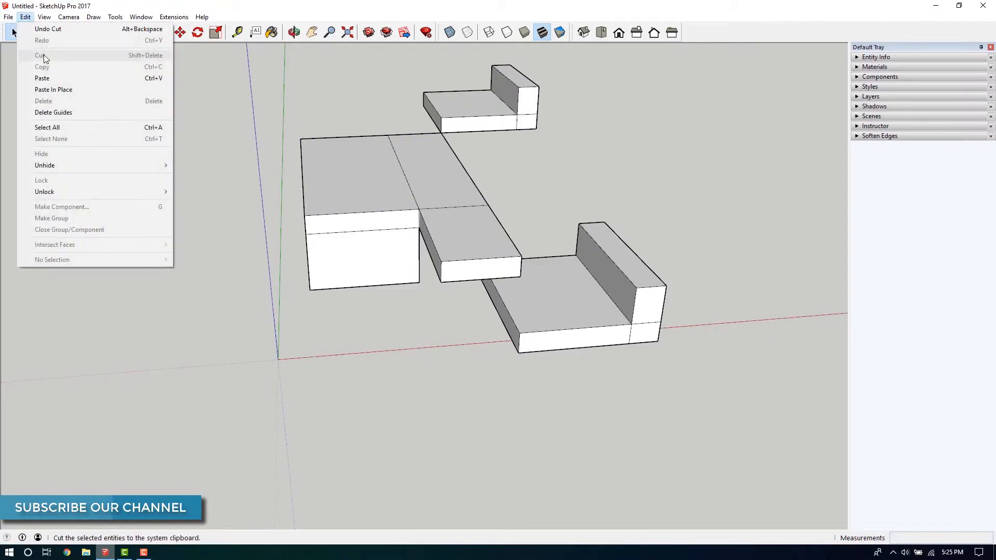
left_click(49, 74)
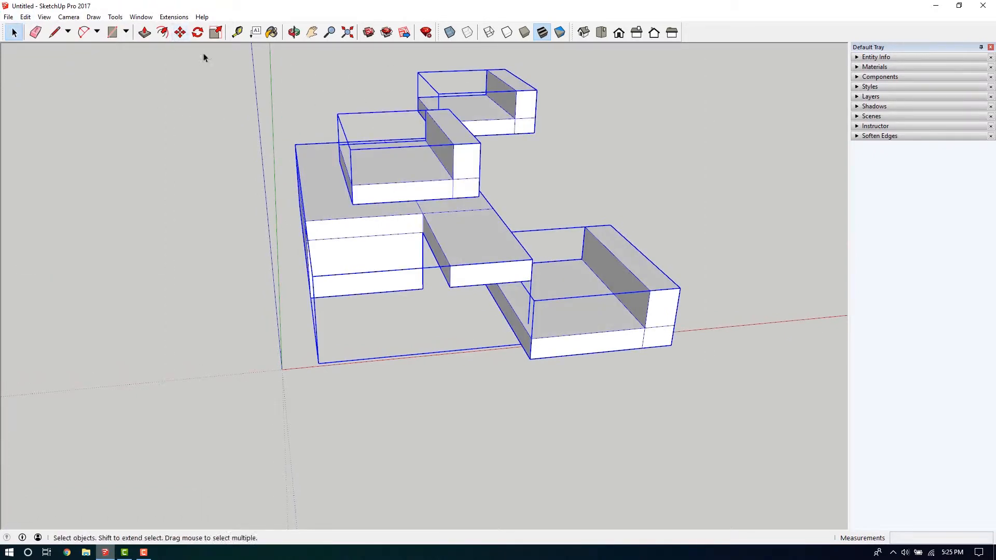
- Erase all the blocks and clear any guides from the model
key("Delete")
left_click(25, 18)
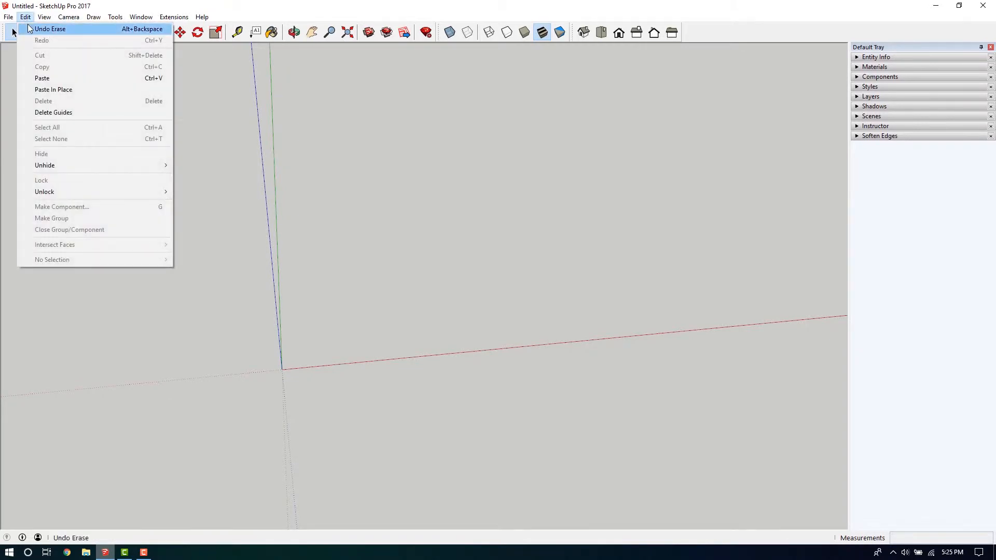
left_click(114, 113)
- Draw a new rectangle on the ground near the origin and extrude it upward into a box
left_click(113, 33)
left_click(289, 151)
left_click(549, 291)
left_click(147, 34)
left_click(366, 214)
left_click(366, 160)
- Extend the box's side face outward as a narrow new section and pull that section's top face upward
middle_click_drag(365, 160, 438, 217)
left_click(492, 218)
left_click(517, 223)
left_click(507, 194)
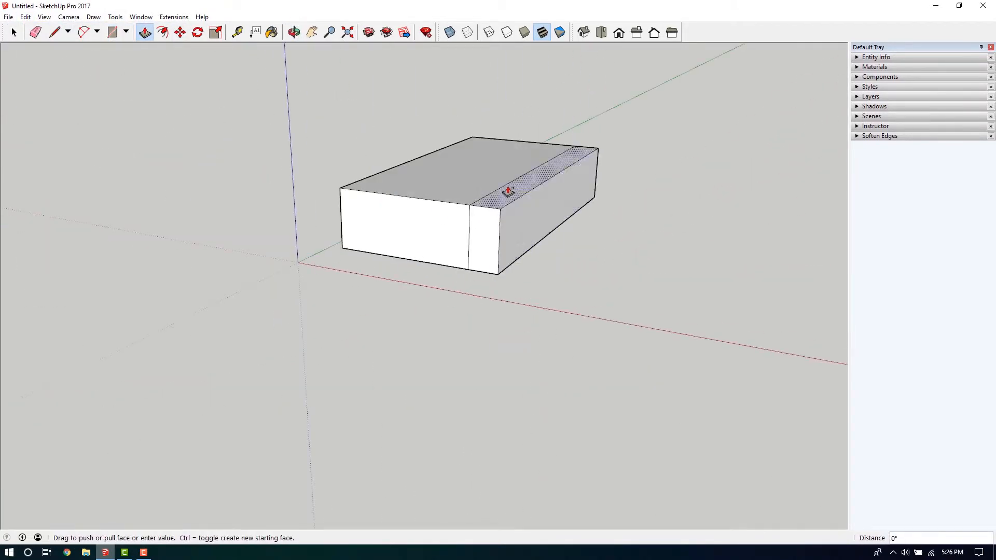
left_click(507, 148)
- Place a vertical guide about 13' 3" long up from the raised strip's top front corner, keeping the textured shading
middle_click_drag(498, 155, 597, 208)
left_click(237, 32)
middle_click_drag(384, 226, 493, 140)
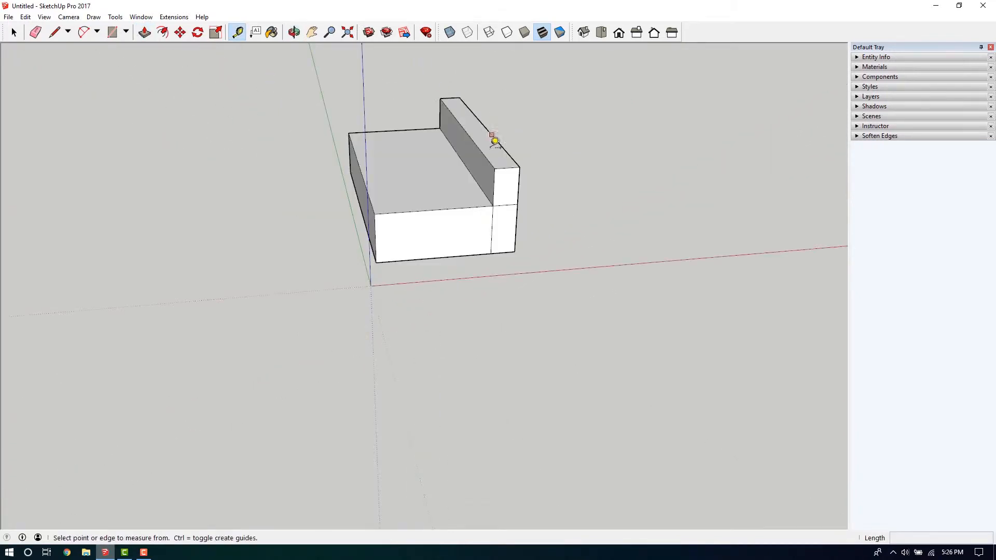
left_click(488, 32)
left_click(500, 52)
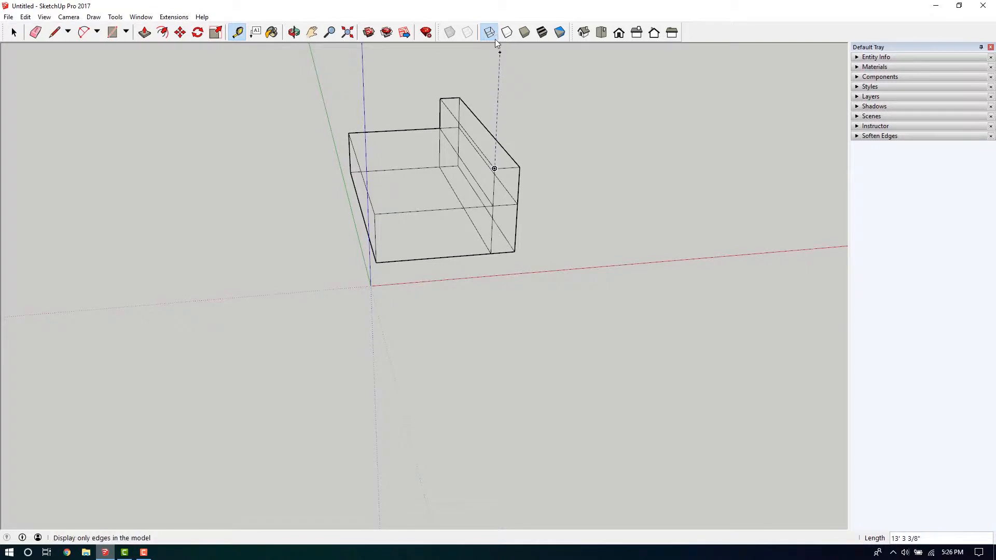
left_click(541, 32)
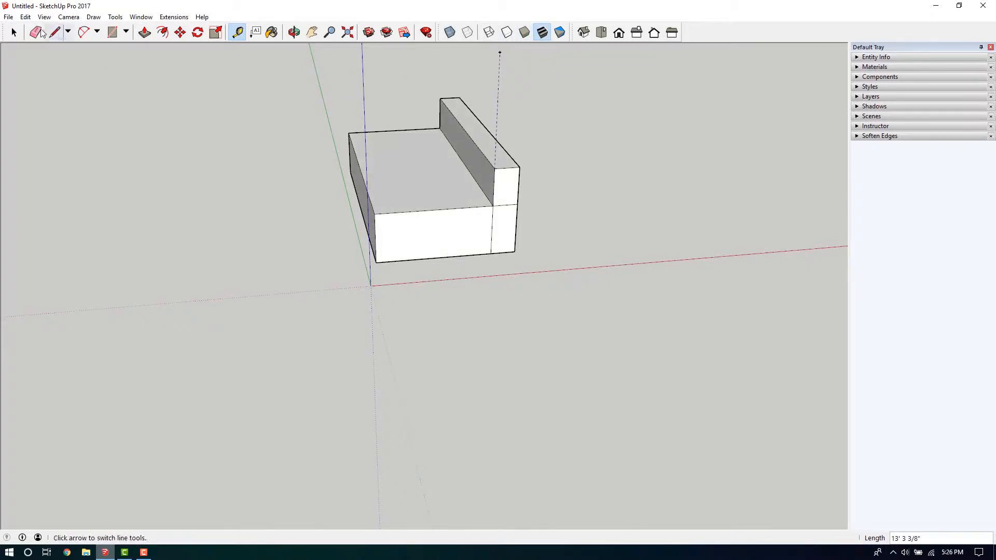
- Add three more guides with the Tape Measure, starting from the strip's inner corner and the front face's two lower corners
left_click(14, 32)
middle_click_drag(256, 132, 444, 155)
left_click(237, 33)
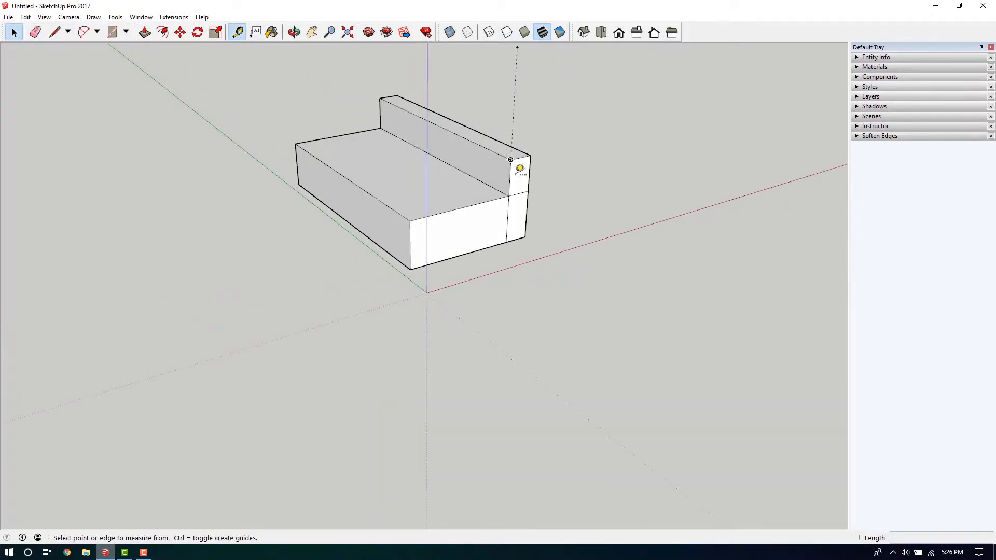
left_click(509, 196)
left_click(410, 270)
left_click(748, 136)
left_click(524, 236)
left_click(697, 345)
key("space")
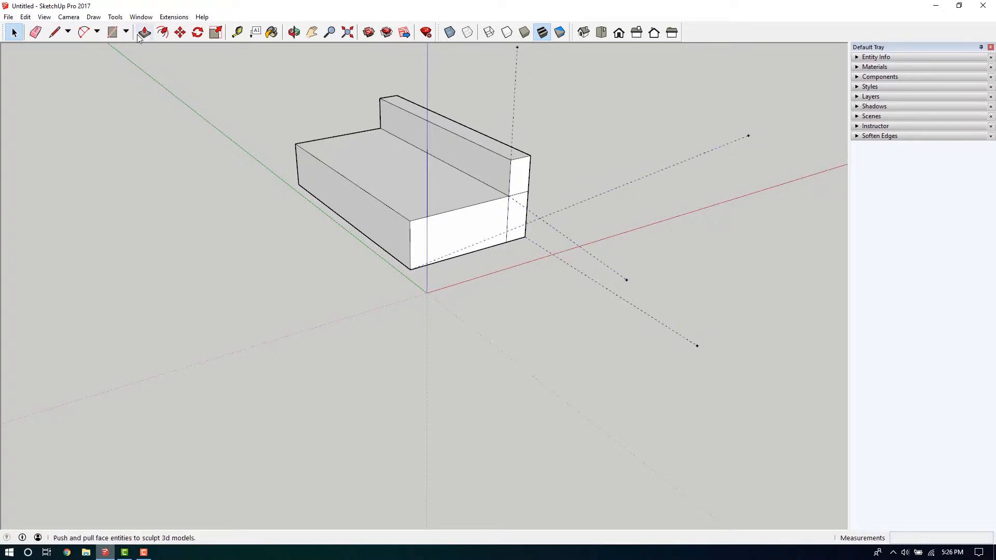
- Delete all guides in the model and erase the block
left_click(24, 18)
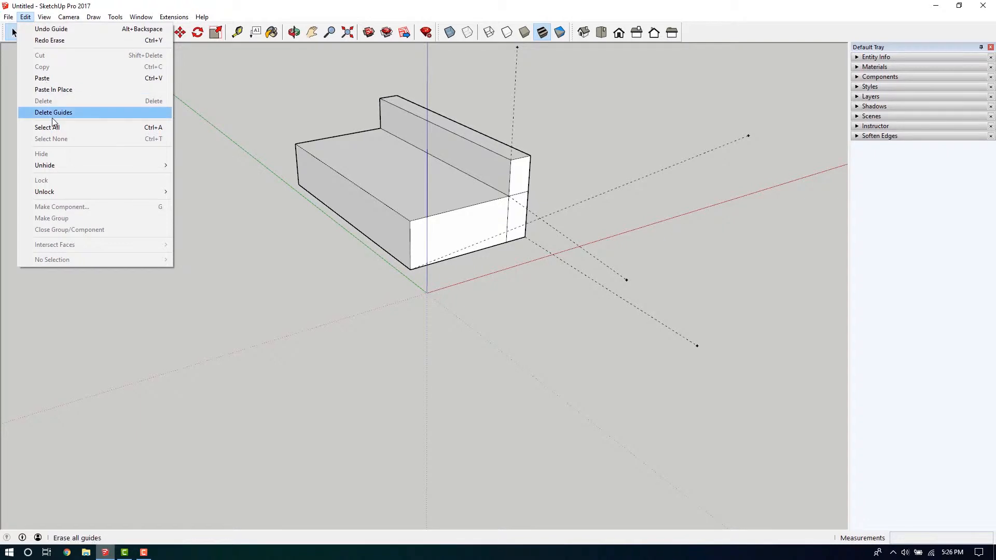
left_click(54, 115)
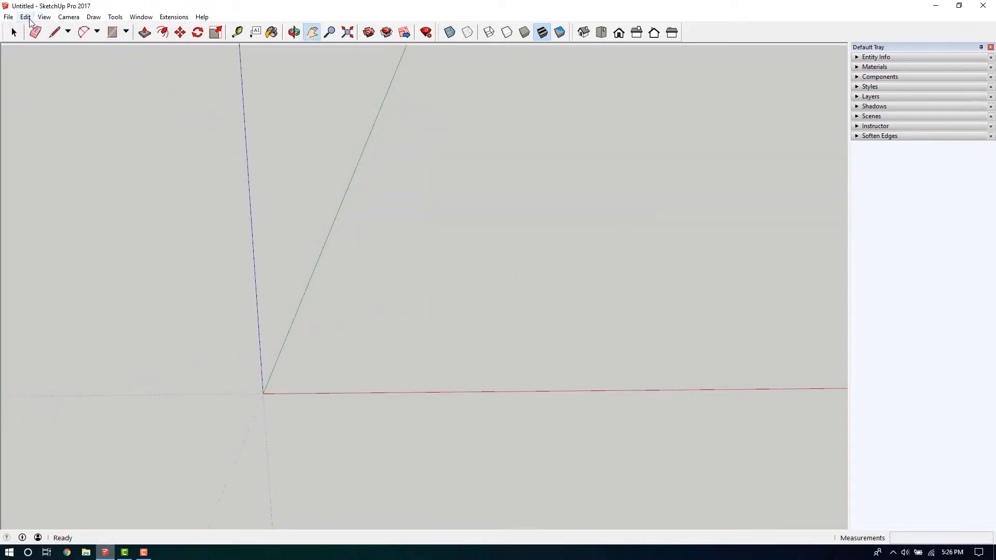
left_click(26, 17)
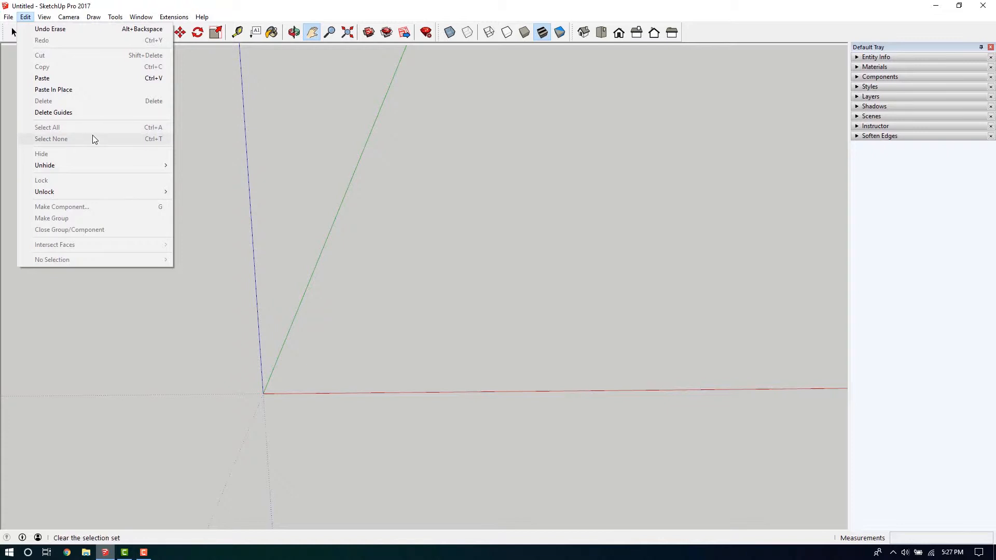
key("Escape")
- Draw a small rectangle on the ground beside the green axis and extrude it upward about 12' 8 1/8"
left_click(113, 33)
left_click(389, 203)
left_click(420, 230)
left_click(144, 33)
left_click_drag(419, 223, 423, 167)
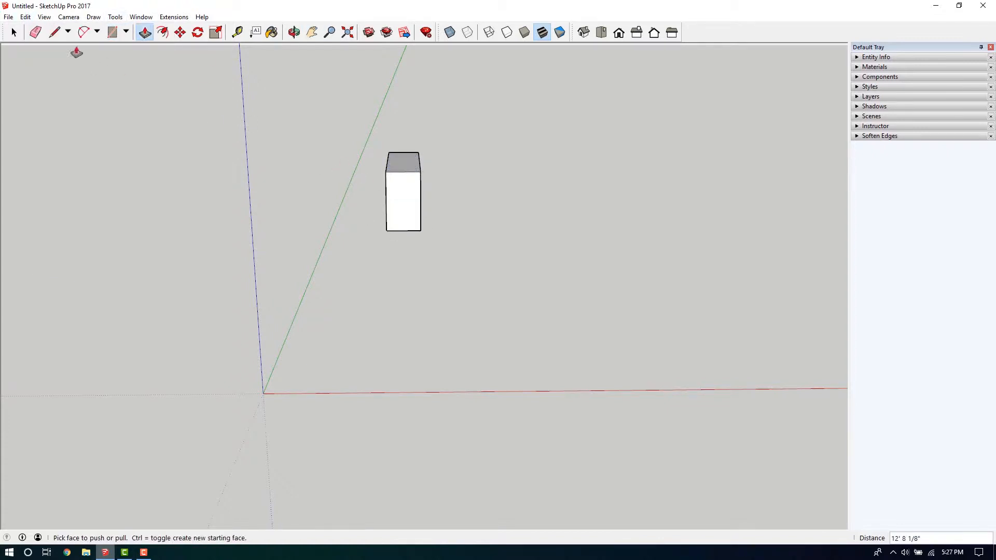
- Hide the box's long side face and view the inside through the opening
left_click(14, 33)
middle_click_drag(291, 176, 446, 176)
left_click(392, 203)
mouse_move(392, 206)
middle_mouse_down()
mouse_move(638, 171)
mouse_move(187, 227)
mouse_move(363, 213)
middle_mouse_up()
right_click(393, 207)
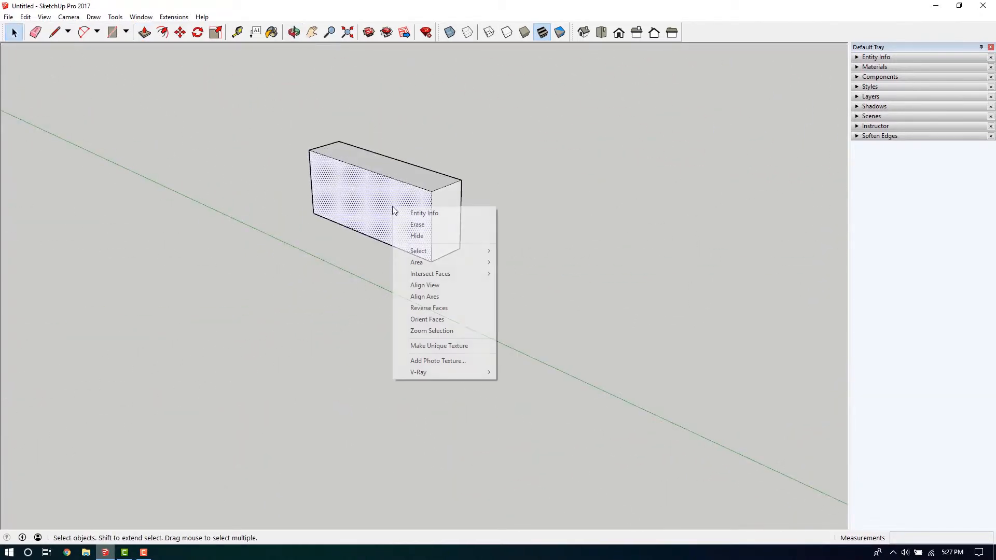
left_click(420, 236)
middle_click_drag(415, 208, 318, 158)
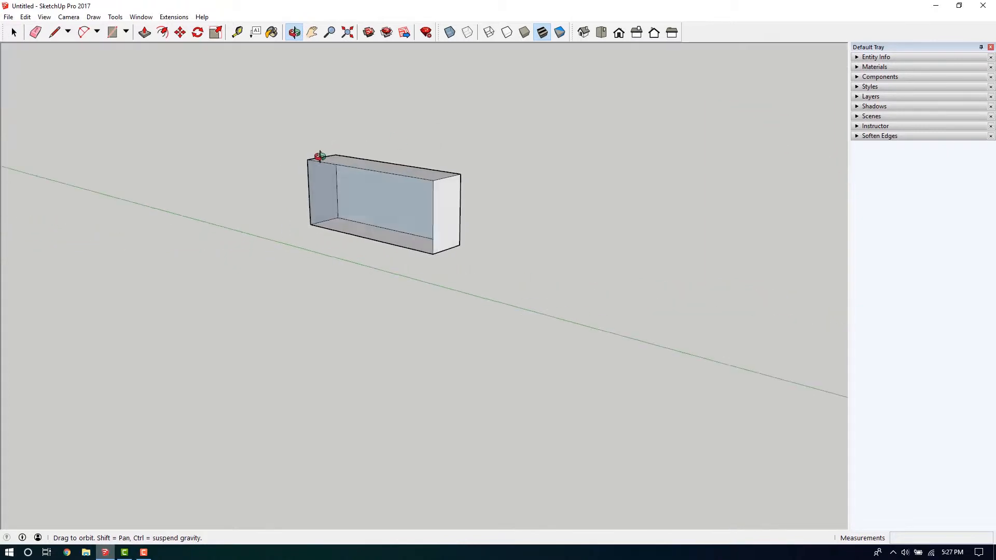
scroll(360, 190, "up", 3)
mouse_move(359, 190)
middle_mouse_down()
mouse_move(320, 196)
mouse_move(643, 171)
mouse_move(498, 242)
mouse_move(359, 194)
middle_mouse_up()
scroll(359, 193, "up", 1)
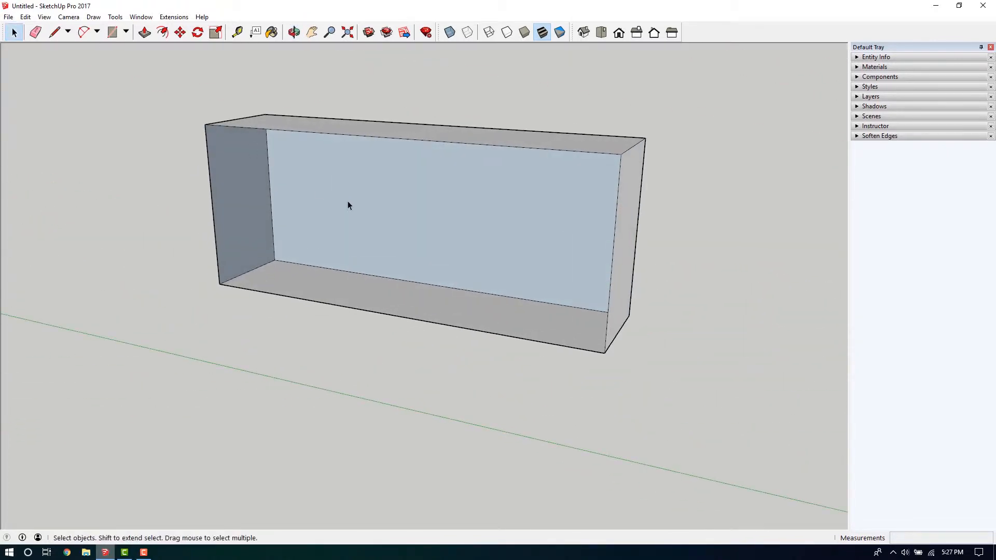
- Unhide the last hidden face of the box
left_click(25, 17)
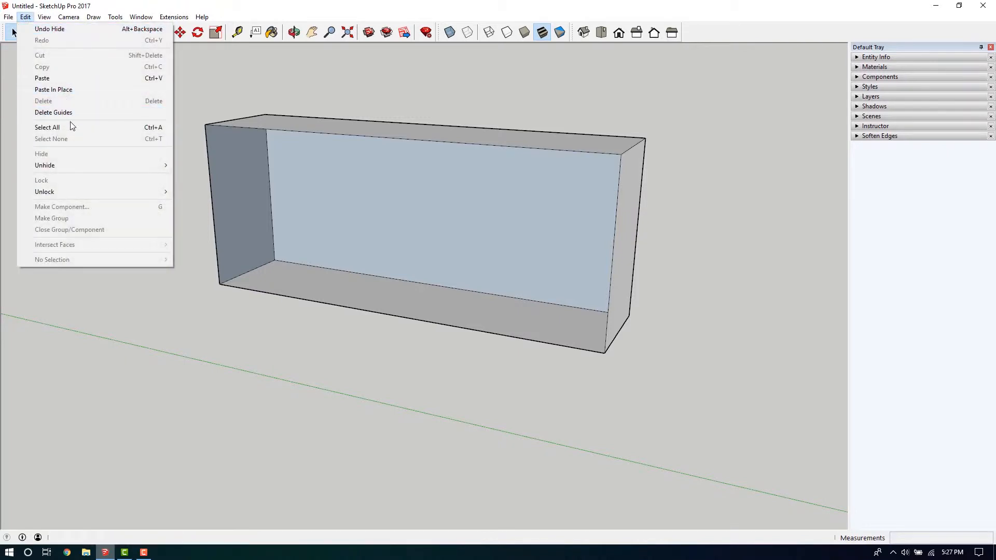
mouse_move(164, 167)
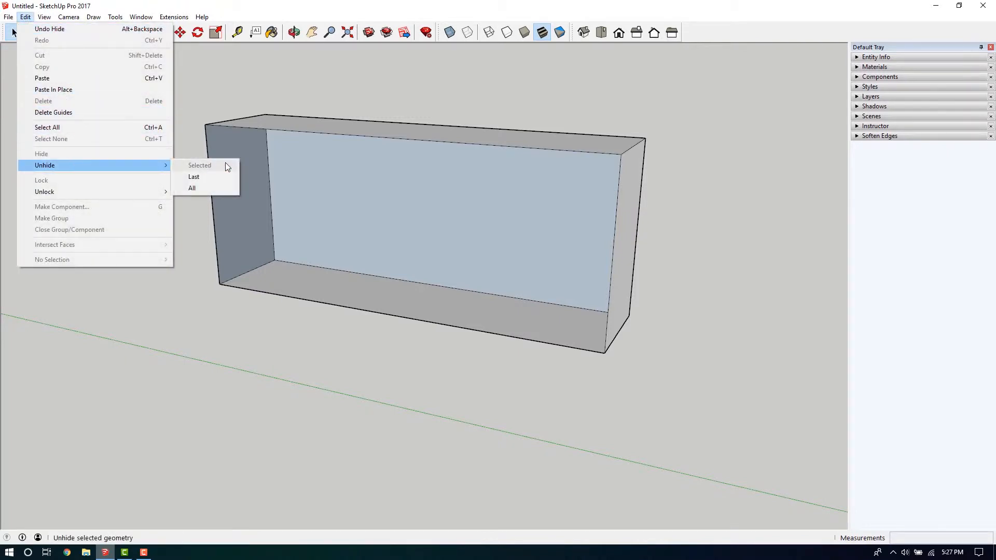
left_click(212, 186)
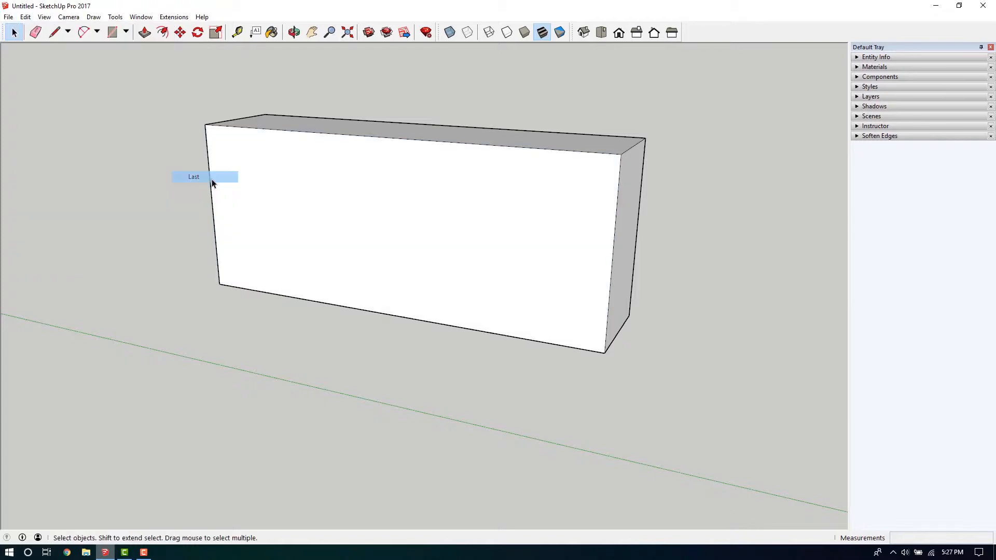
- Hide the box's long front face and its adjoining end face
left_click(328, 195)
right_click(330, 196)
left_click(351, 224)
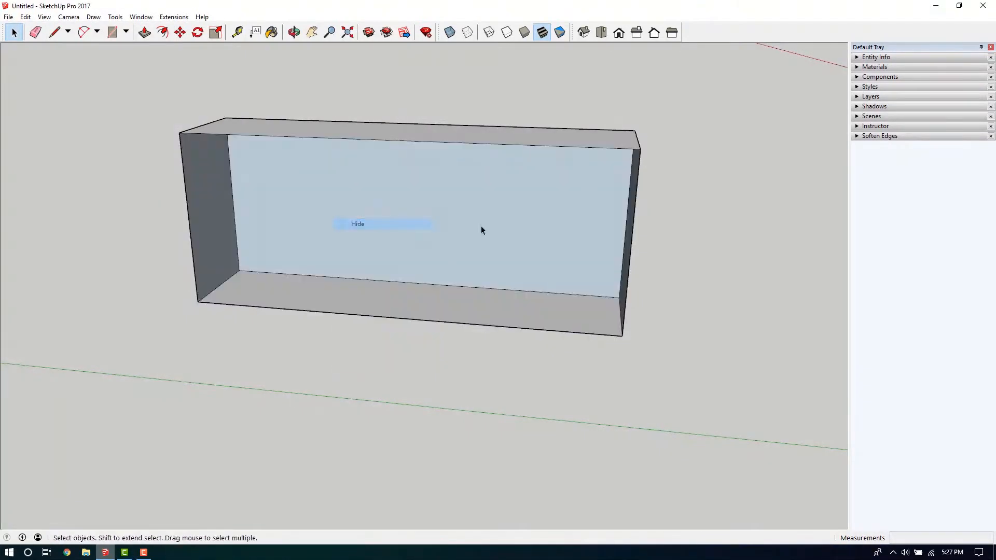
middle_click_drag(447, 226, 624, 248)
right_click(624, 248)
left_click(652, 281)
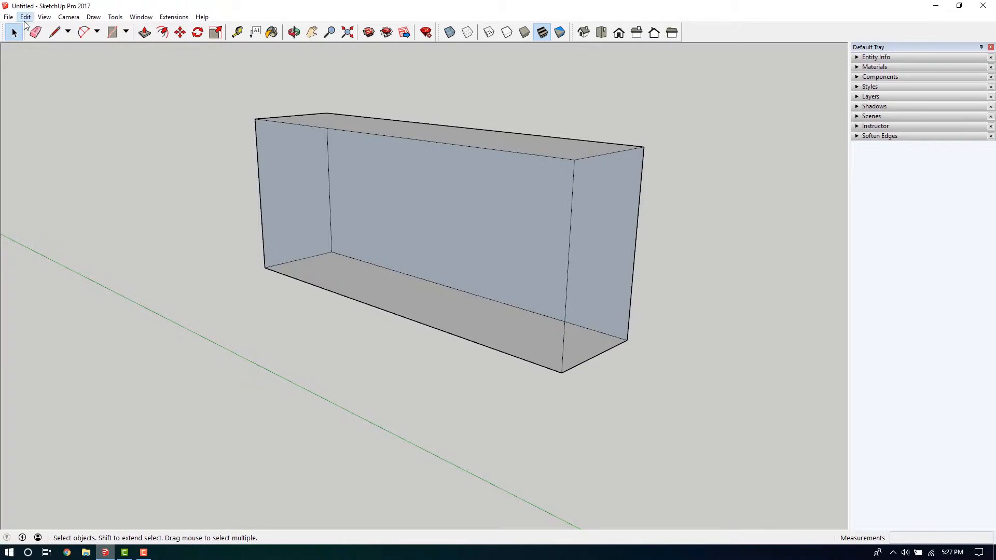
- Unhide the front and end faces with Unhide Last and select the long front face
left_click(25, 17)
mouse_move(78, 165)
left_click(213, 179)
left_click(267, 201)
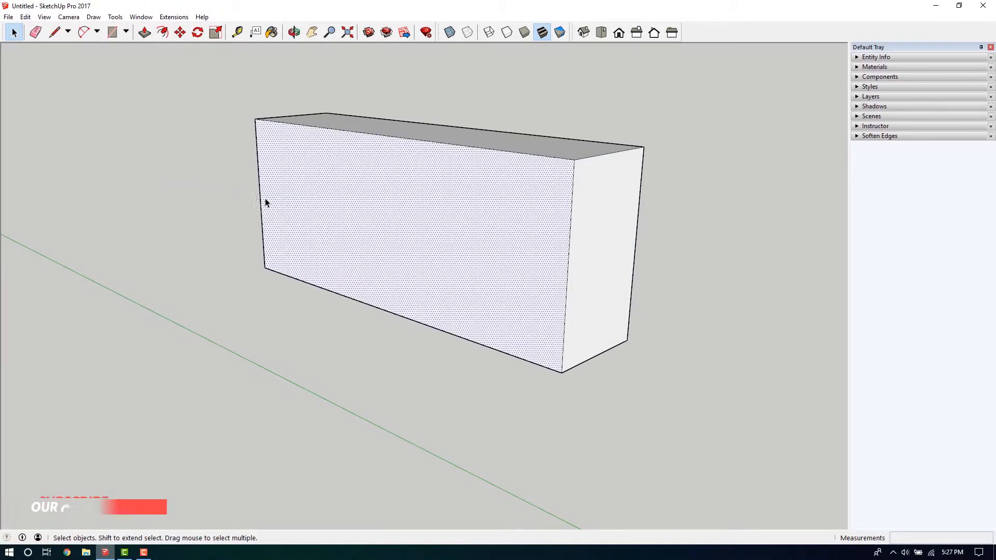
middle_click_drag(267, 202, 228, 192)
- Select the whole box with all its connected geometry, show its entity info and make it a group
left_click(25, 17)
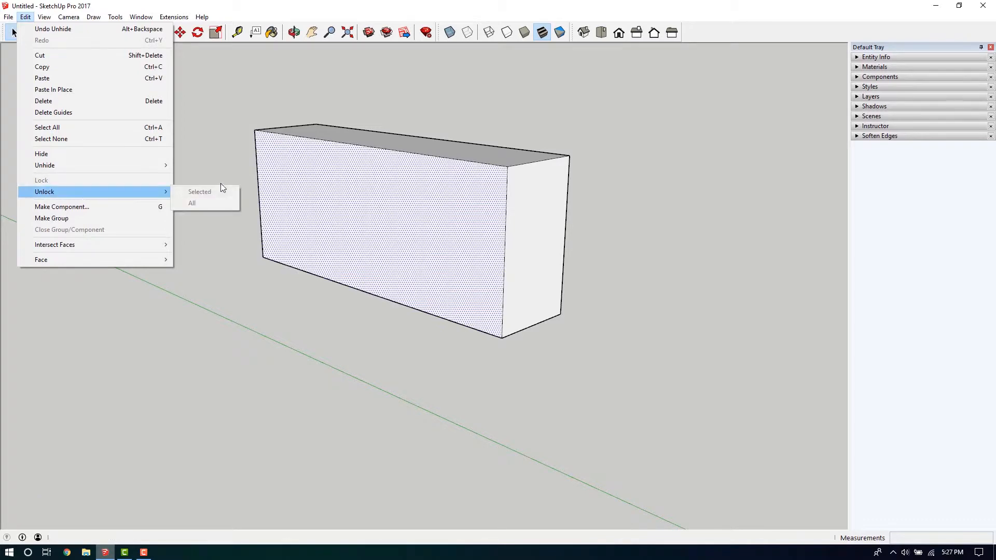
left_click(223, 168)
middle_click_drag(223, 167, 269, 167)
triple_click(245, 149)
right_click(330, 184)
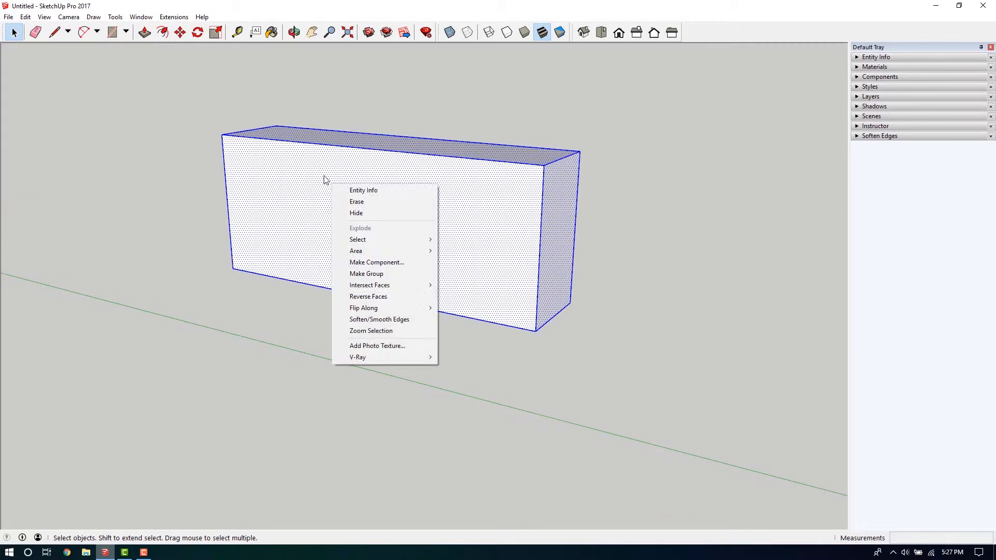
left_click(431, 192)
right_click(400, 177)
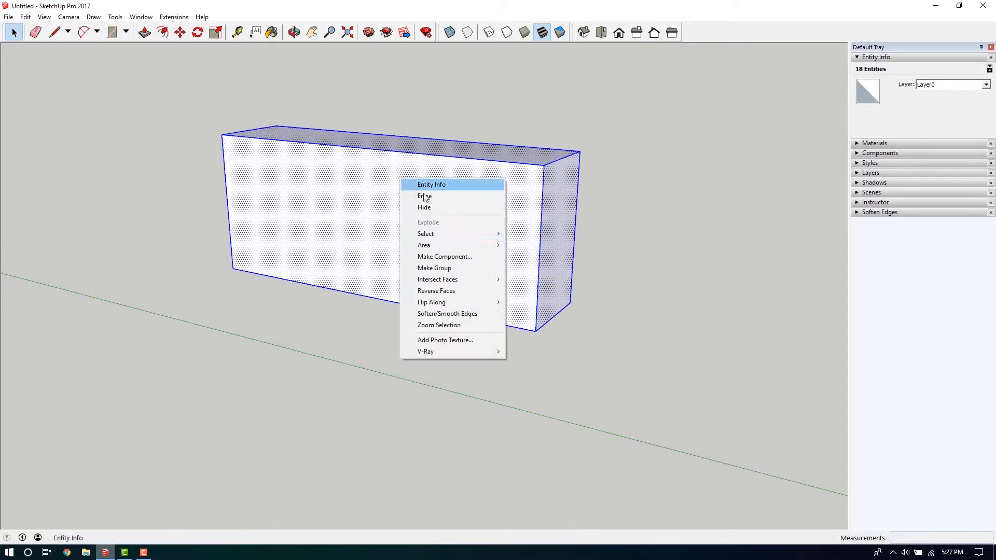
left_click(438, 268)
- Lock the box group and try to move it
right_click(408, 179)
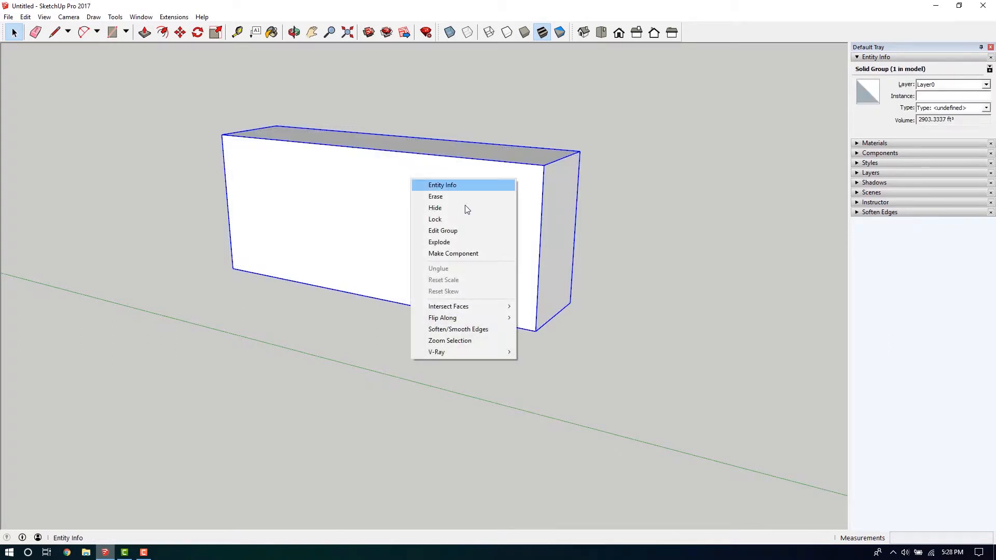
left_click(467, 218)
middle_click_drag(353, 226, 404, 213)
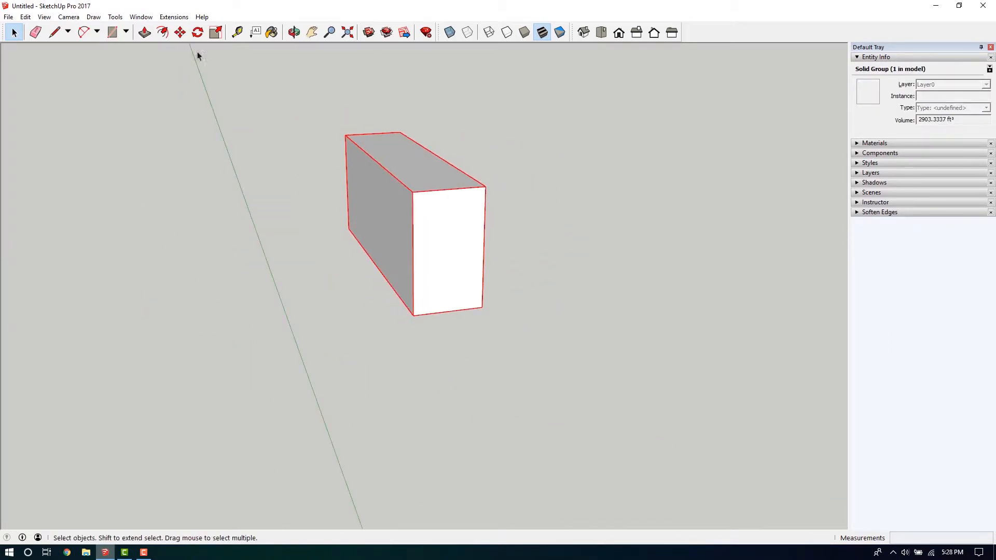
key("m")
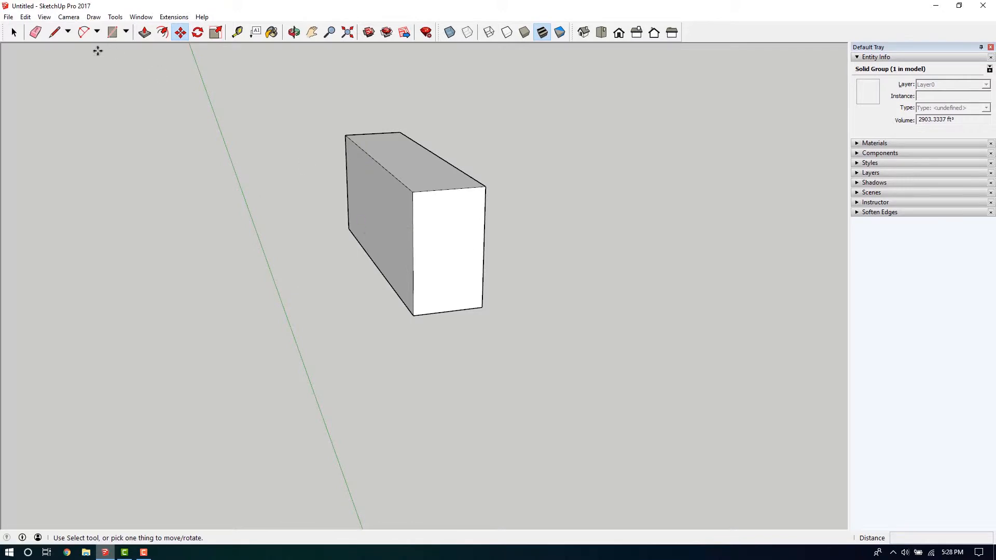
left_click(14, 32)
left_click(453, 202)
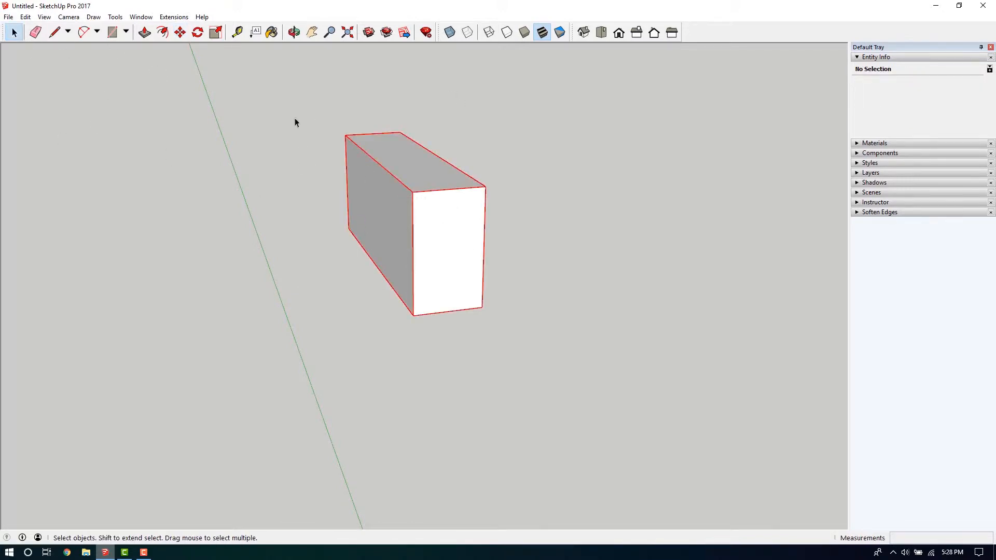
- Unlock the locked box group
left_click(25, 17)
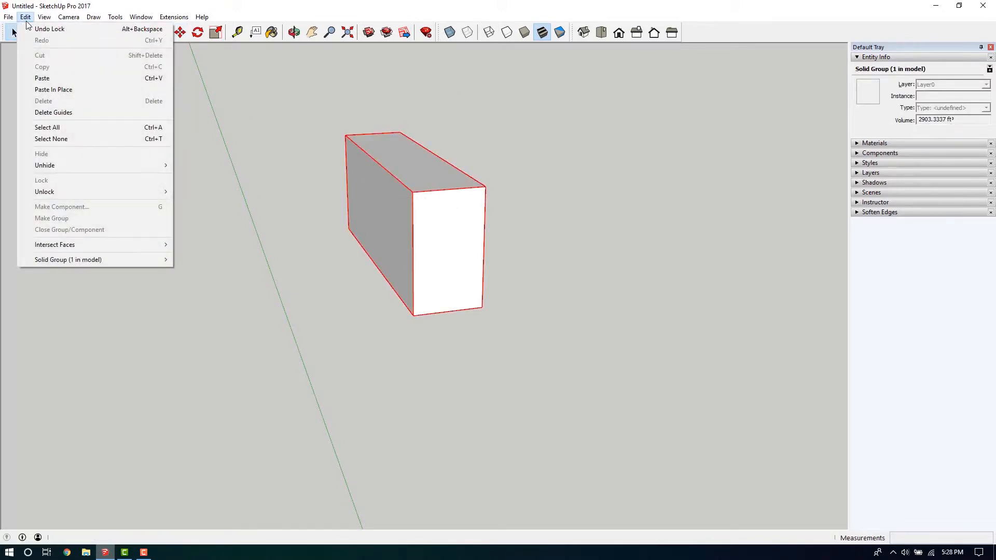
mouse_move(48, 193)
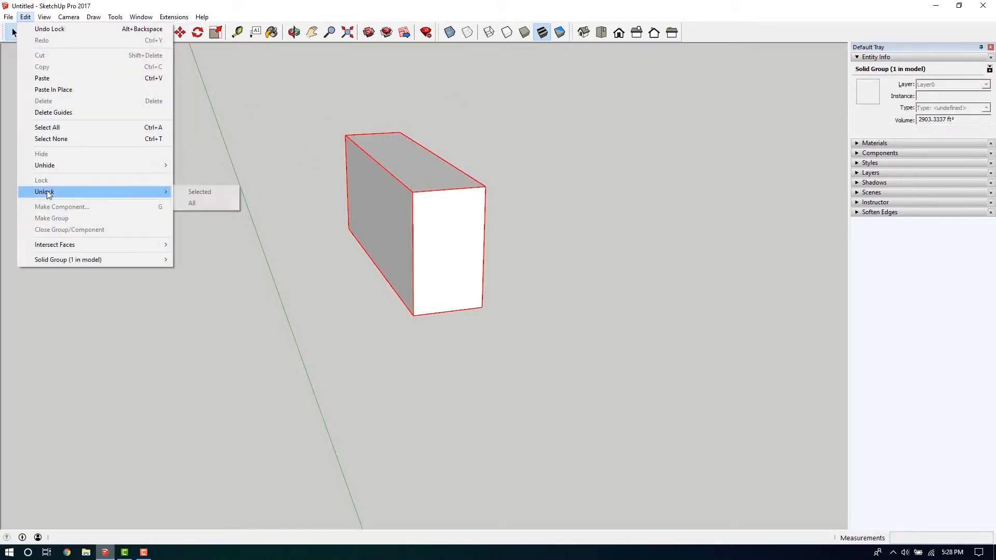
left_click(215, 201)
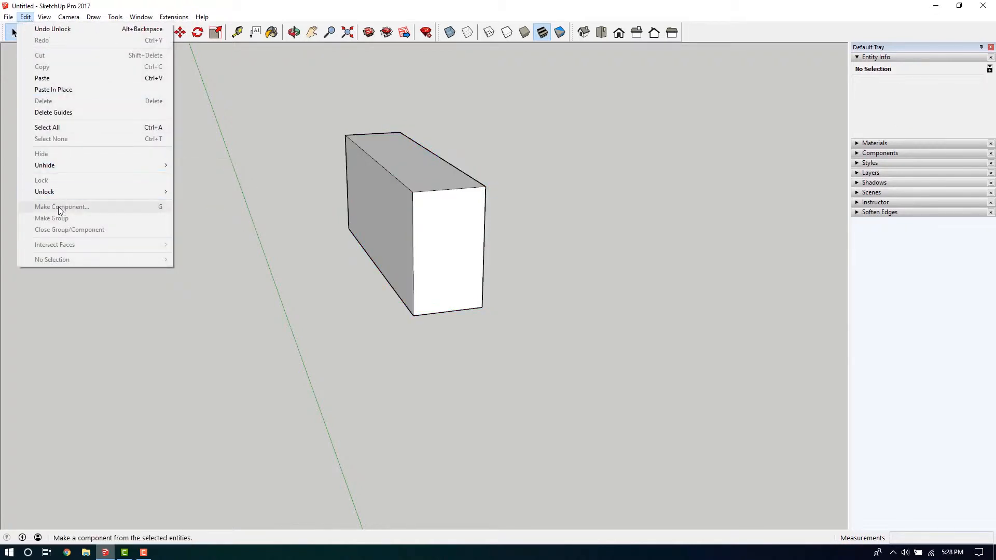
- Explode the box group and select all of the box's loose faces and edges
left_click(396, 208)
right_click(396, 206)
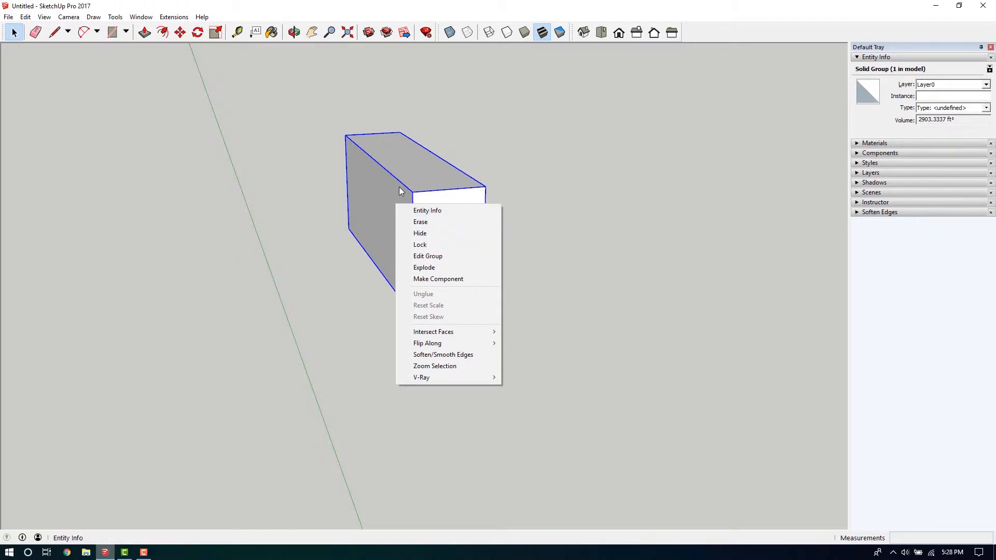
left_click(429, 268)
left_click(395, 187)
middle_click_drag(244, 199, 593, 244)
left_click_drag(596, 328, 340, 216)
middle_click_drag(104, 116, 262, 162)
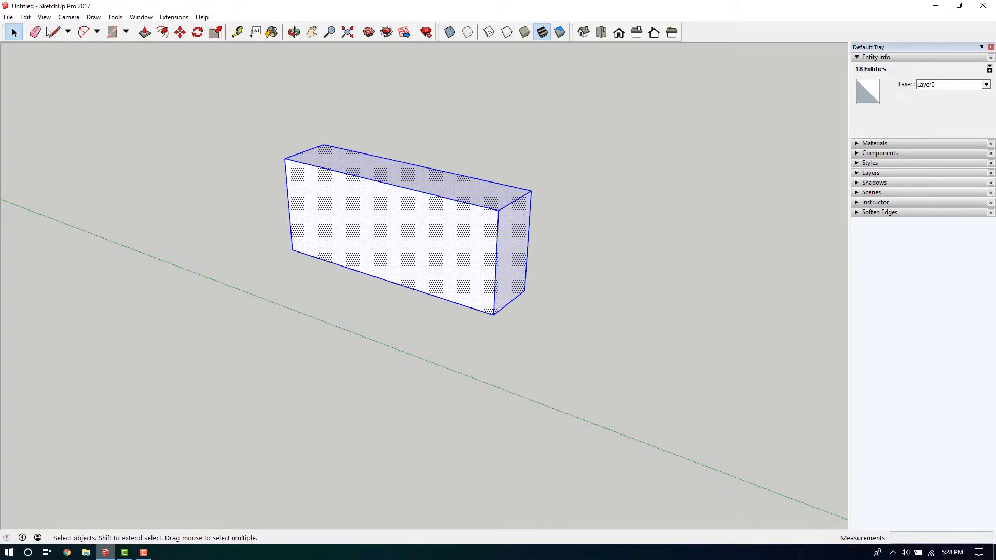
- Make the selected box a component named Component#1 with Glue to set to None, replacing the selection
right_click(322, 172)
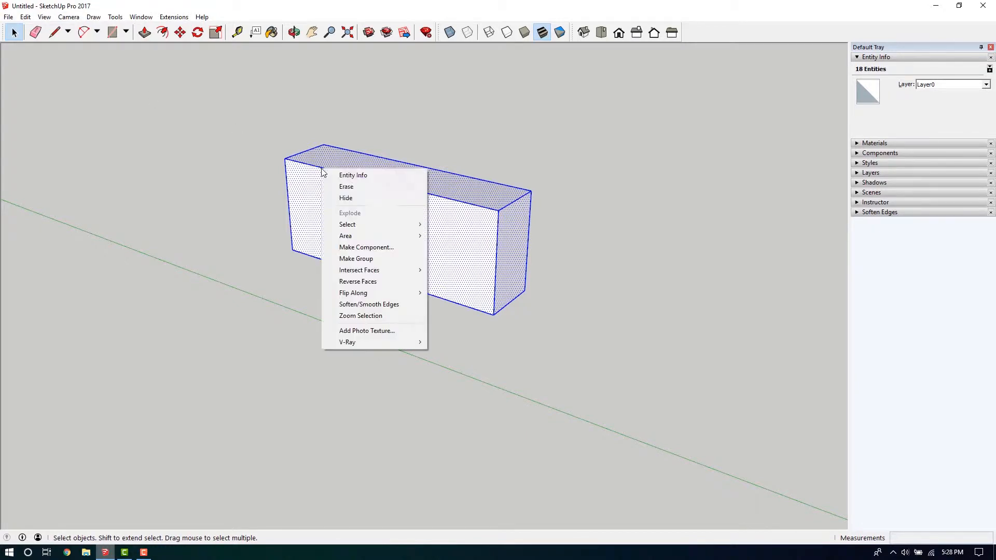
left_click(381, 247)
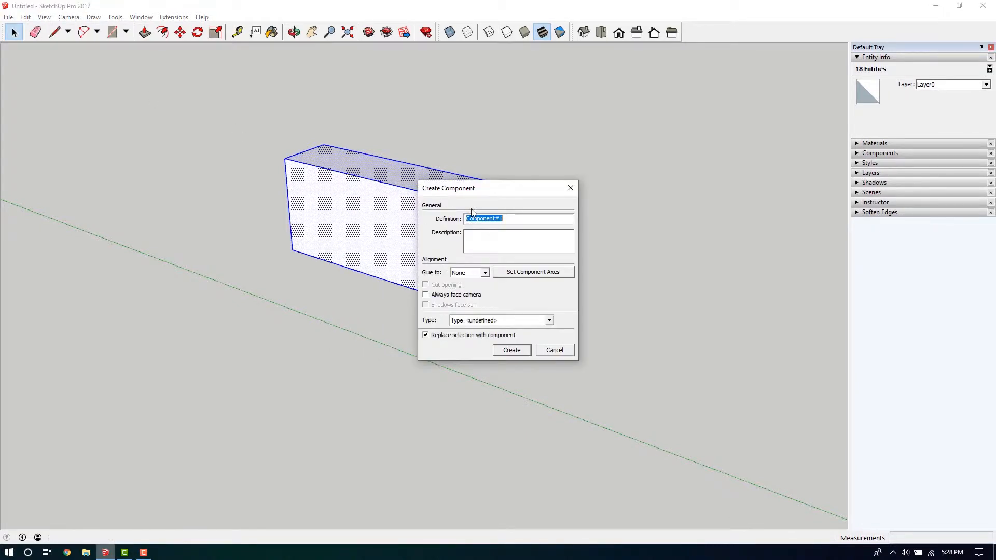
left_click(482, 273)
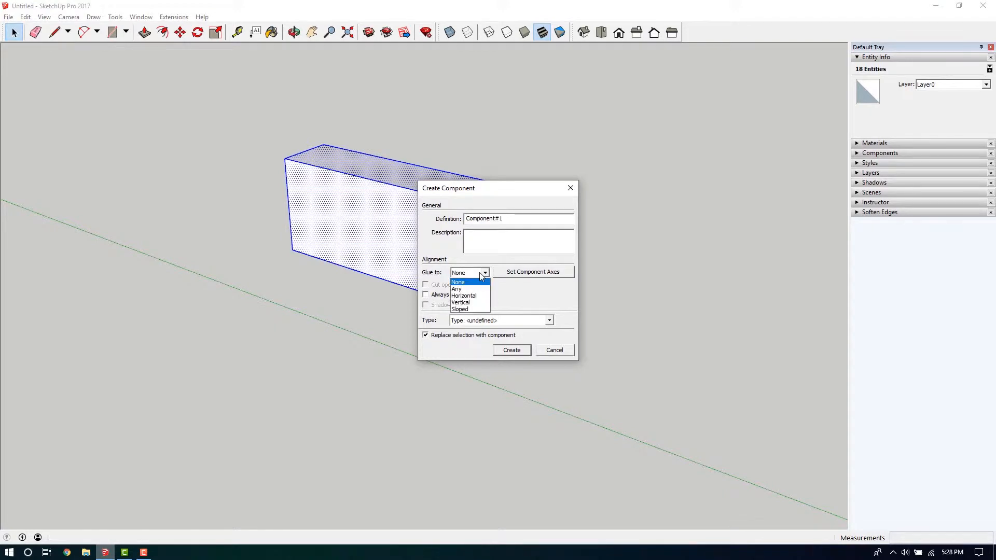
left_click(473, 282)
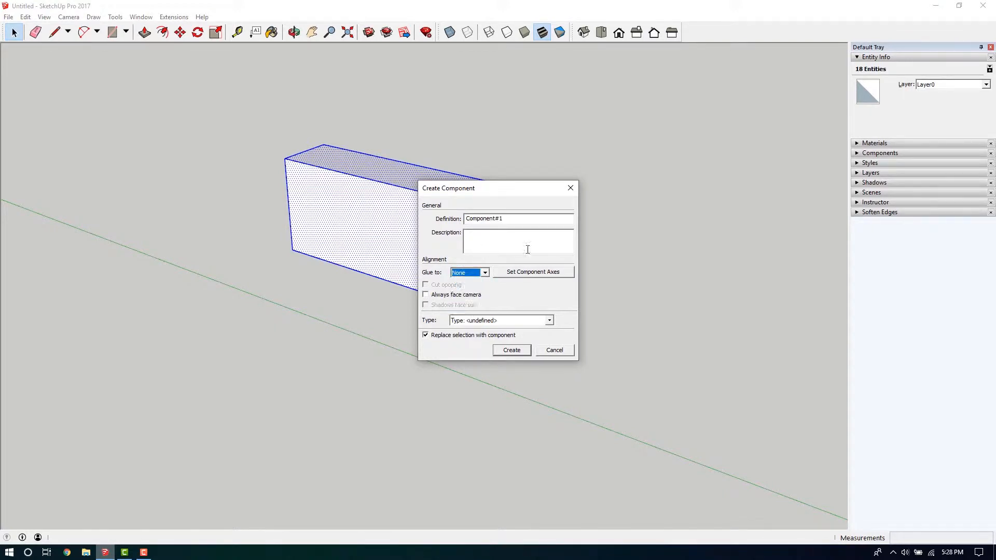
left_click(520, 350)
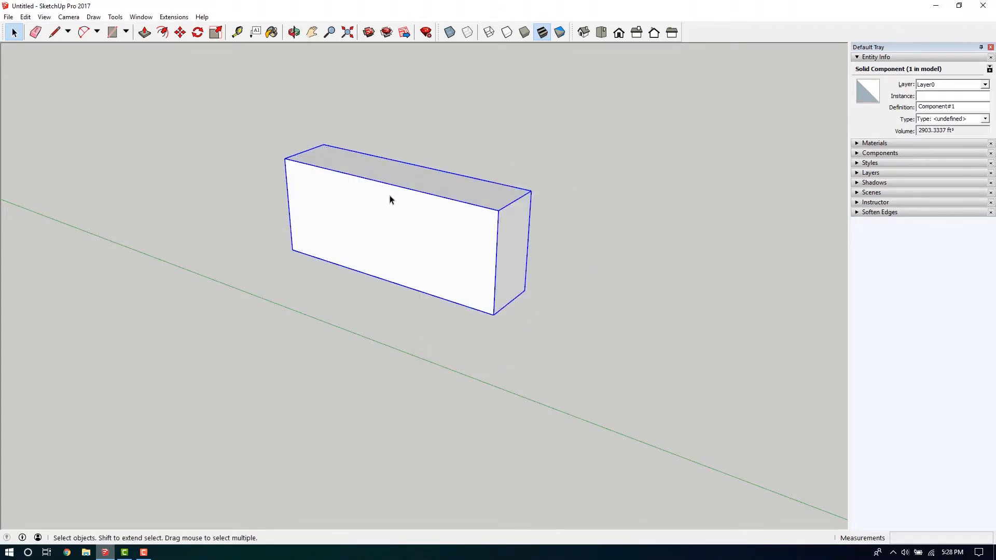
- Copy the box component with the Move tool until four instances stand in two rows of two
middle_click_drag(391, 197, 188, 54)
key("m")
key("ctrl")
left_click(453, 309)
left_click(607, 252)
key("ctrl")
left_click(607, 252)
left_click(703, 447)
middle_click_drag(353, 290, 664, 363)
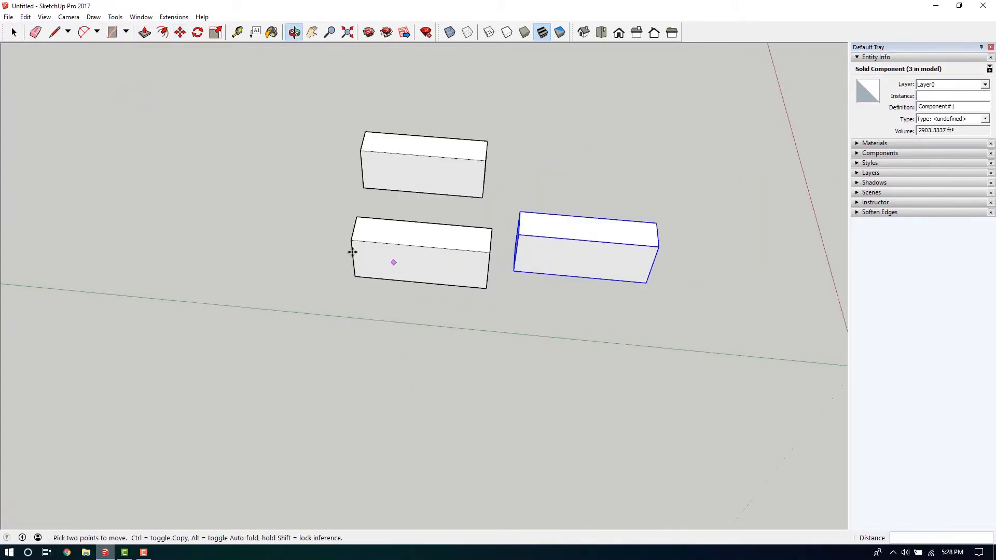
left_click(454, 149)
- Open one box component for editing and offset its long front face inward by about 2' 10 13/16"
left_click(14, 32)
left_click(426, 237)
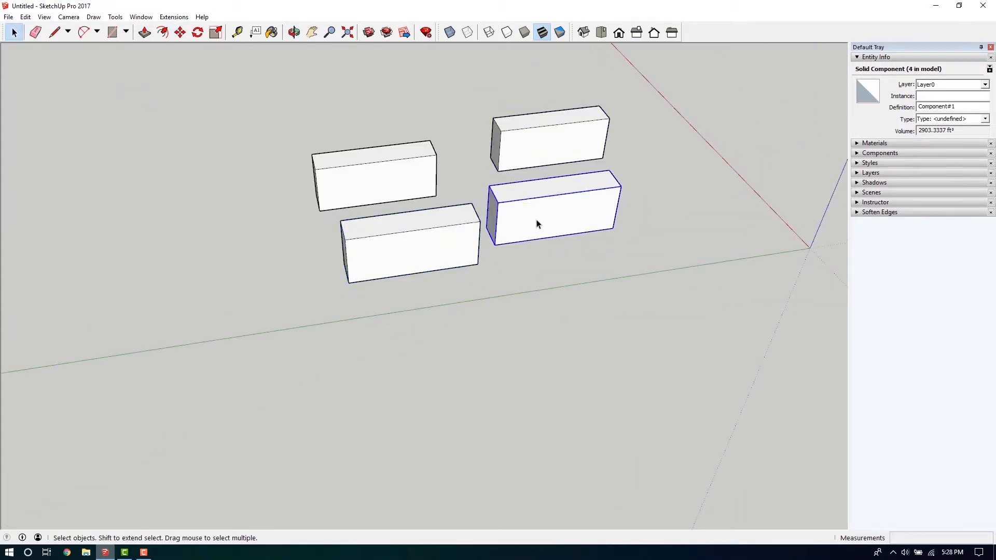
double_click(552, 220)
left_click(552, 219)
scroll(411, 177, "up", 5)
middle_click_drag(412, 177, 483, 202)
scroll(412, 227, "down", 3)
middle_click_drag(413, 226, 311, 208)
middle_click_drag(616, 282, 470, 271)
scroll(470, 271, "down", 4)
key("f")
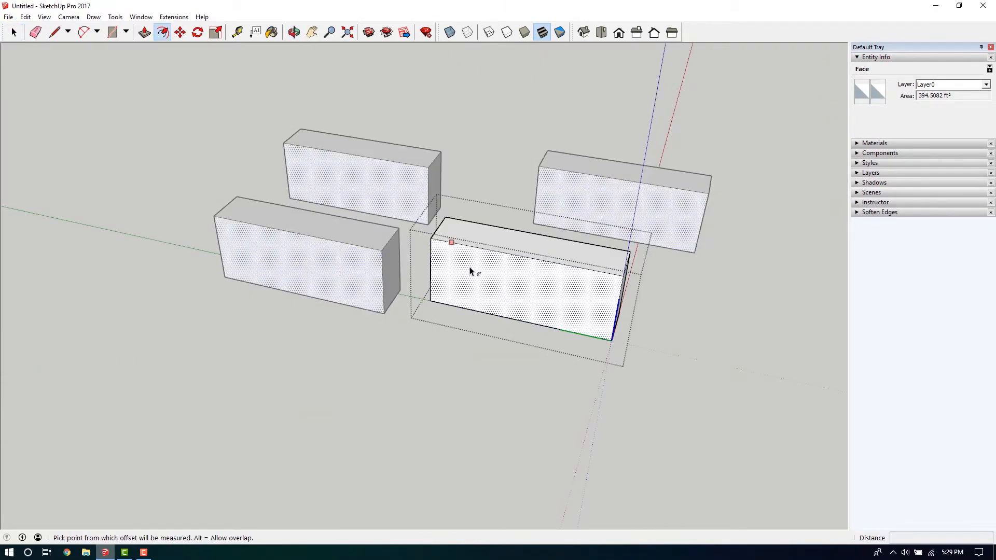
left_click(479, 267)
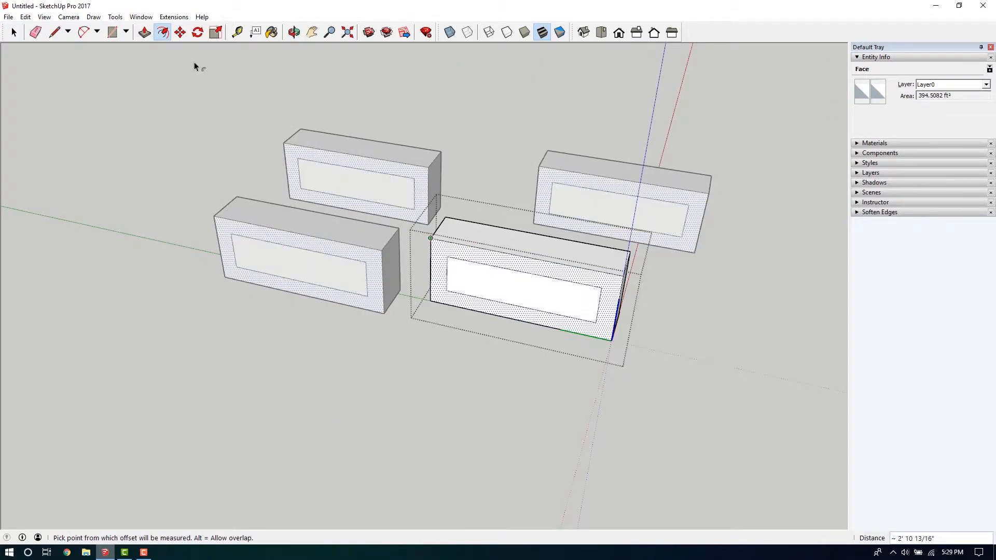
- Pull the frame face around the inset panel outward by about 3' 11 15/16" with Push/Pull
left_click(144, 33)
left_click(506, 271)
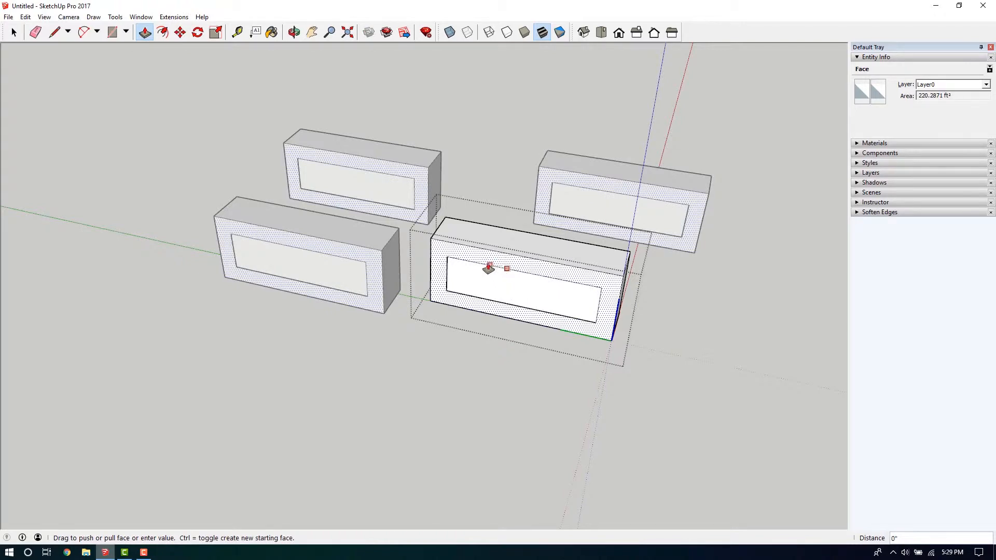
middle_click_drag(416, 285, 429, 251)
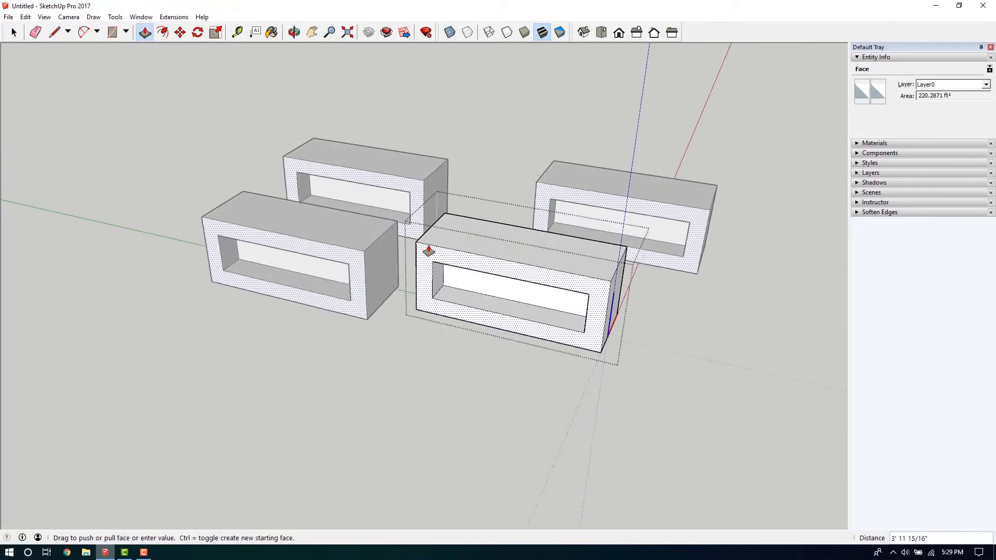
left_click(428, 251)
- Push/Pull the recess's lower inner face up by about 3' 3 1/4" and back down by about 5' 2 5/16"
left_click(457, 281)
left_click(457, 285)
left_click(450, 297)
left_click(450, 283)
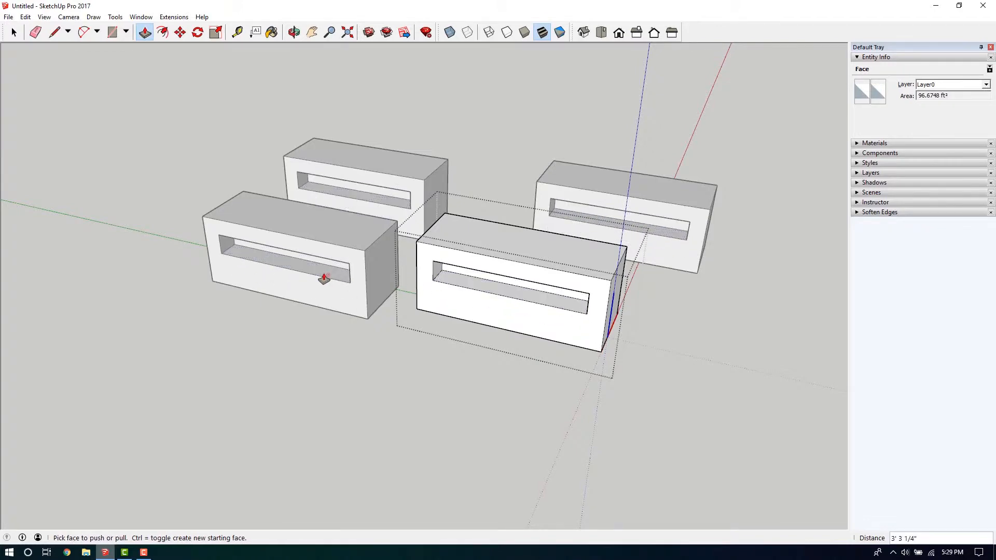
left_click(437, 283)
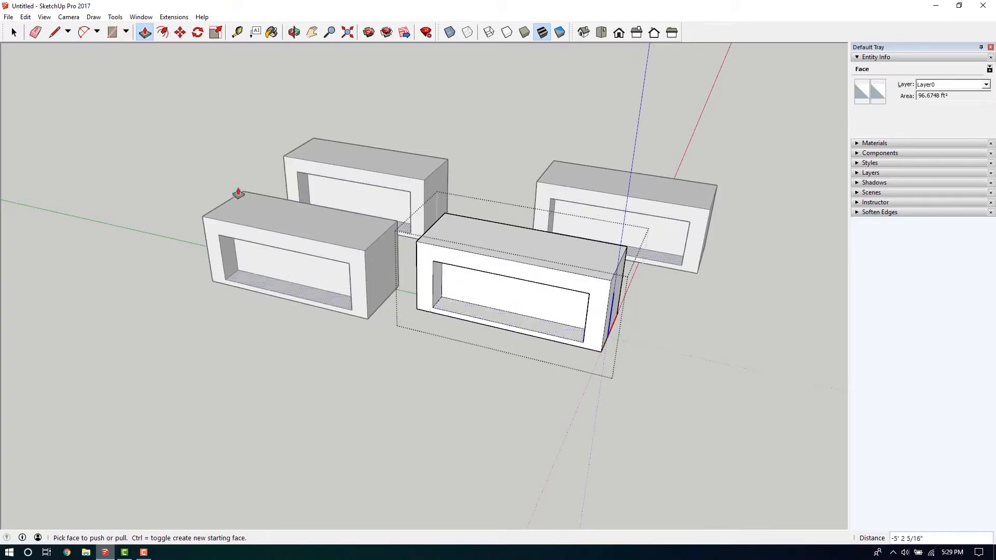
left_click(14, 32)
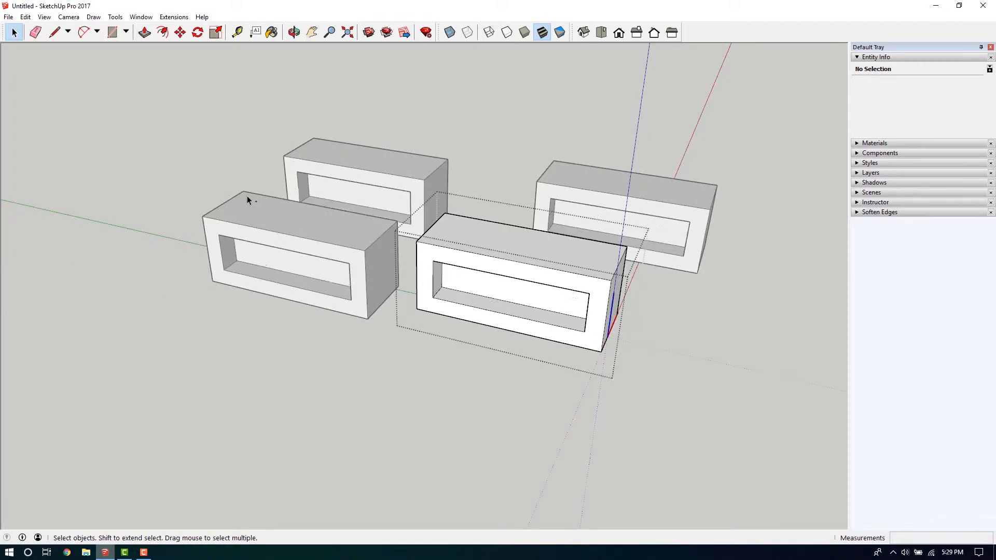
- Undo the recess edits, the box copies and the component creation, back to the single exploded box
key("ctrl+z")
key("ctrl+z")
key("ctrl+z")
key("ctrl+z")
key("ctrl+z")
key("ctrl+z")
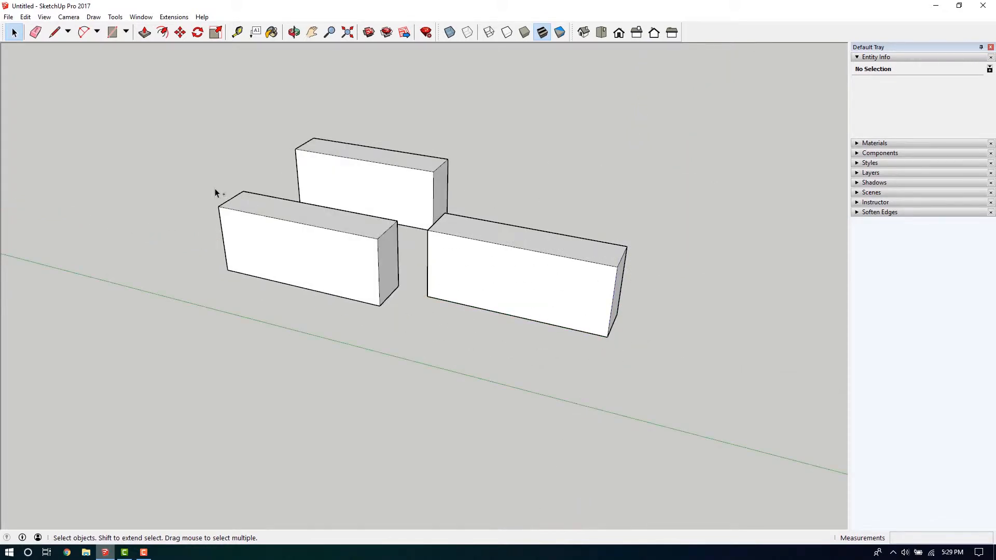
key("ctrl+z")
key("ctrl+z")
- Select all of the box's loose faces and edges and make them a group
left_click_drag(529, 378, 129, 119)
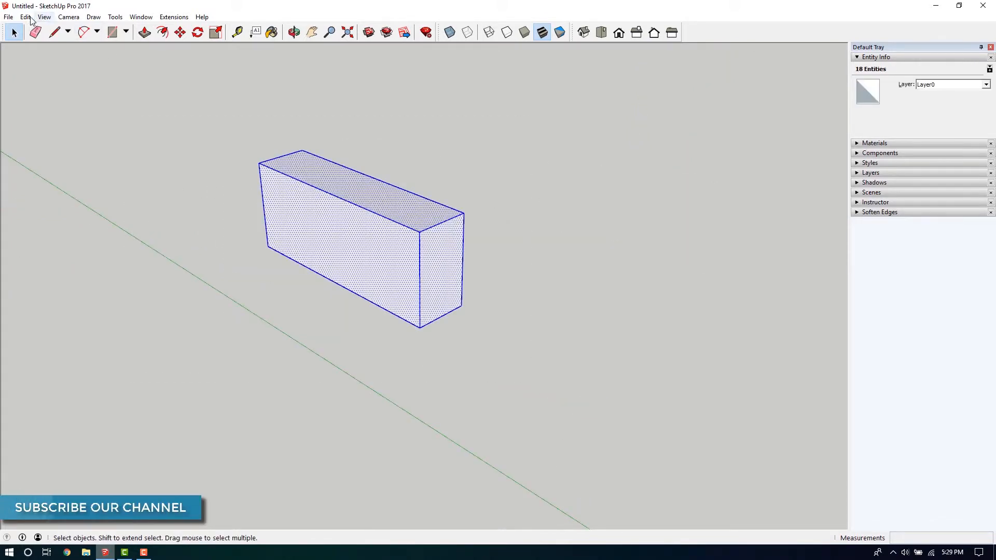
left_click(42, 17)
mouse_move(24, 17)
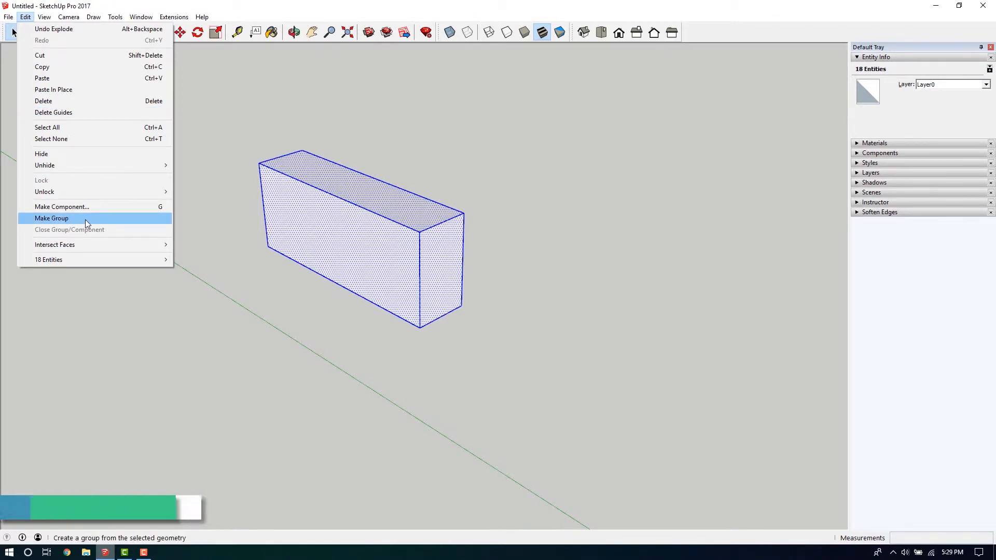
left_click(86, 220)
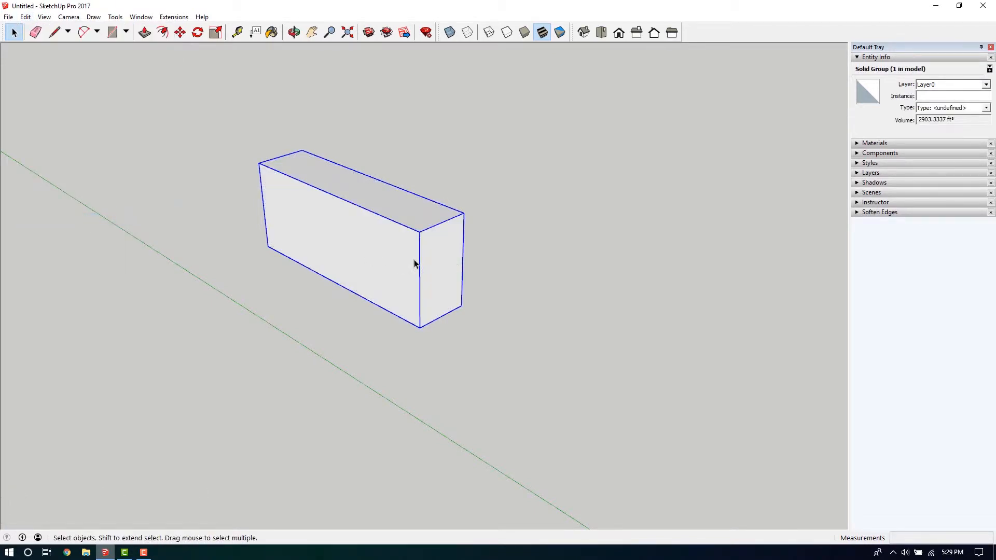
- Copy the box group twice with the Move tool, placing the second copy about 43' from the first
middle_click_drag(414, 261, 464, 262)
left_click(180, 32)
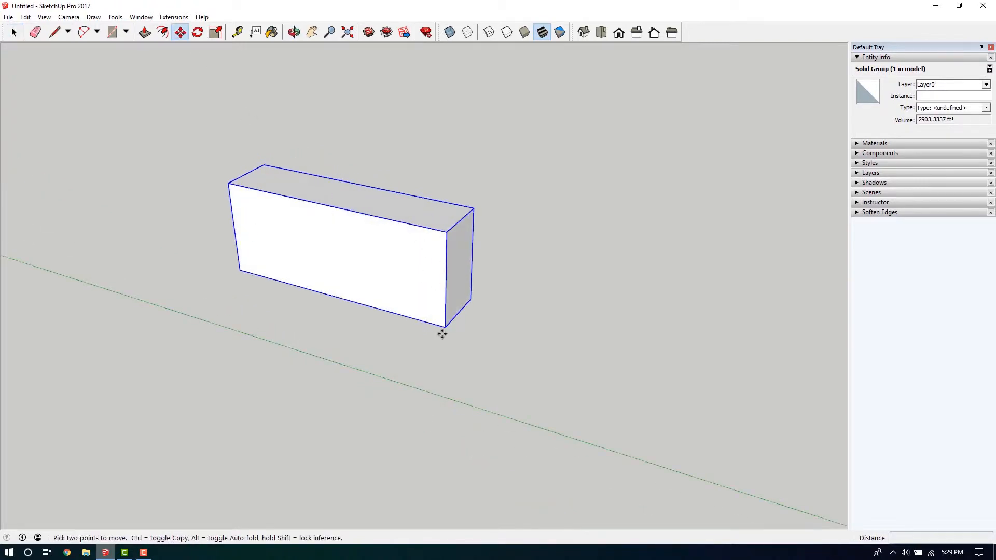
left_click(445, 327)
key("ctrl")
left_click(668, 285)
left_click(667, 284)
key("ctrl")
left_click(427, 429)
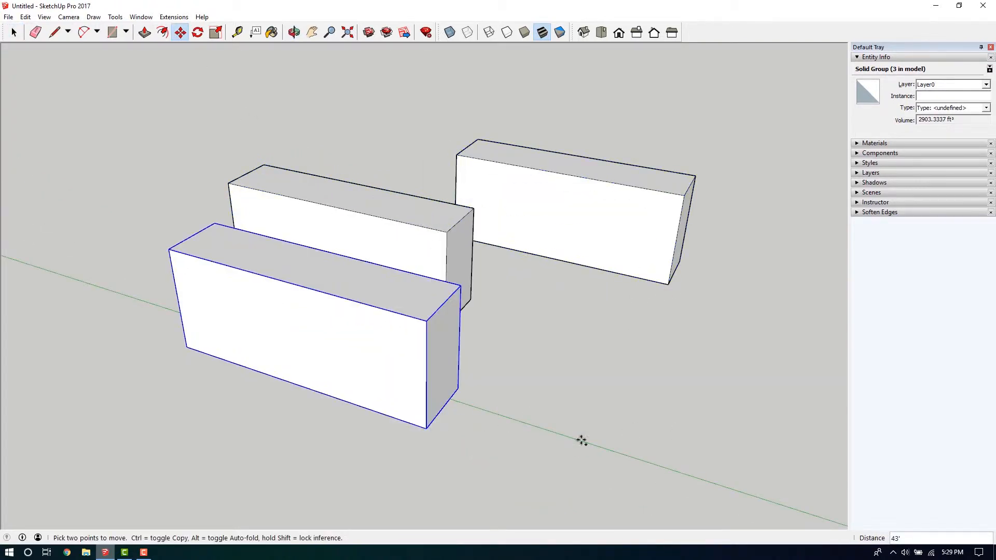
- Copy the frontmost box group sideways with the Move tool so that four separate groups stand in the scene
middle_click_drag(582, 440, 653, 451)
left_click(384, 417)
left_click(670, 348)
middle_click_drag(363, 340, 409, 353)
left_click(14, 32)
scroll(571, 306, "down", 3)
middle_click_drag(607, 311, 565, 297)
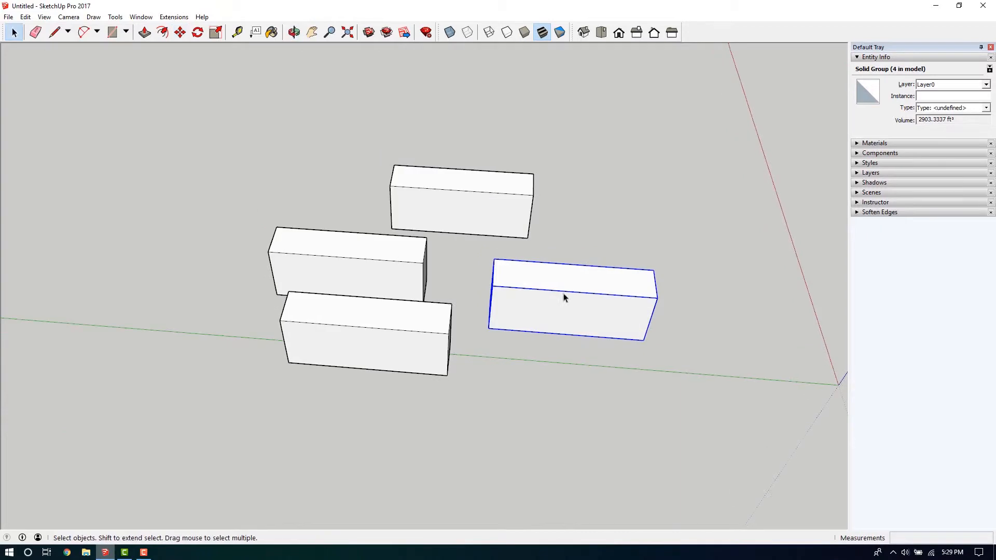
- Open the newest box group for editing and offset its long front face inward
double_click(564, 311)
left_click(564, 318)
key("f")
left_click(570, 332)
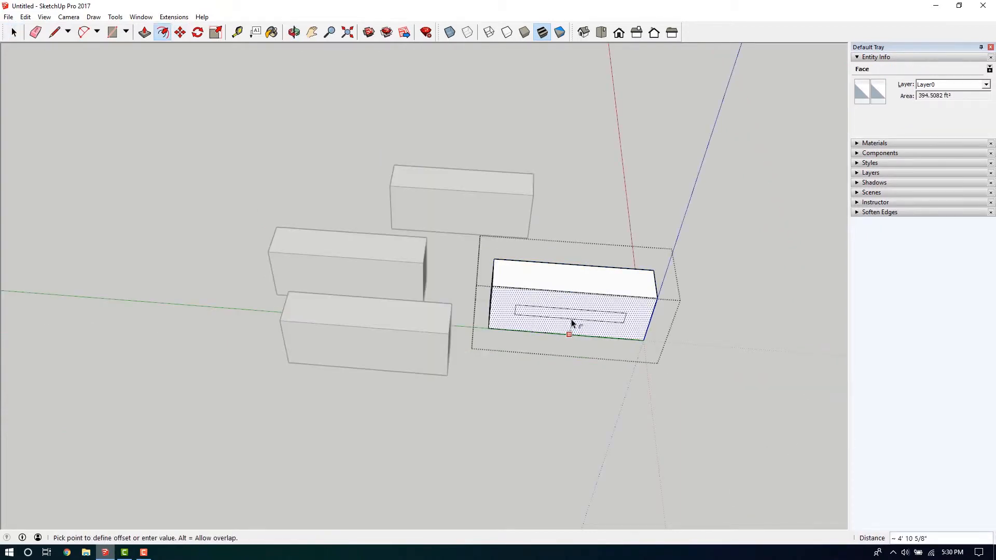
left_click(573, 326)
middle_click_drag(572, 325, 487, 243)
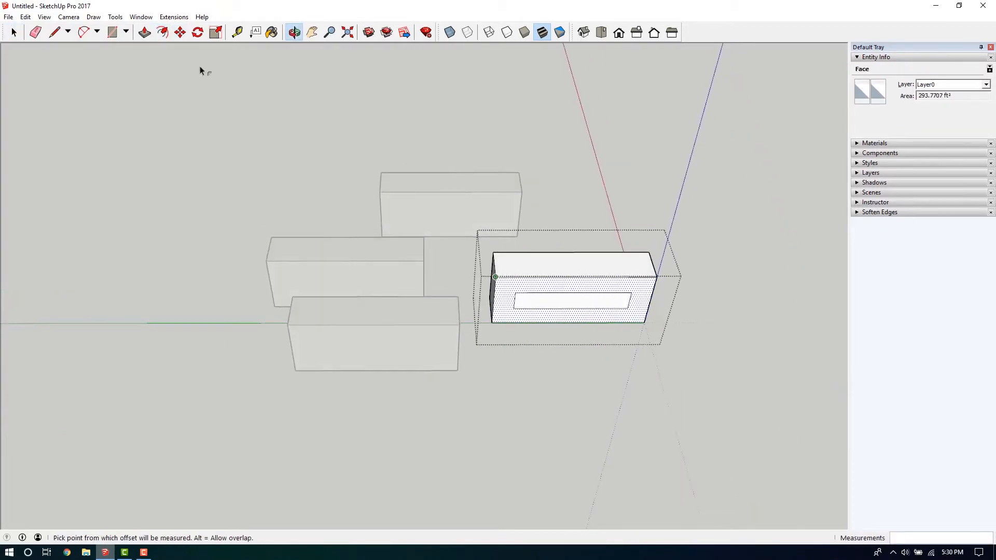
- Push the inset front panel into the opened box with Push/Pull to form a recess
left_click(144, 33)
scroll(560, 306, "up", 3)
left_click(567, 306)
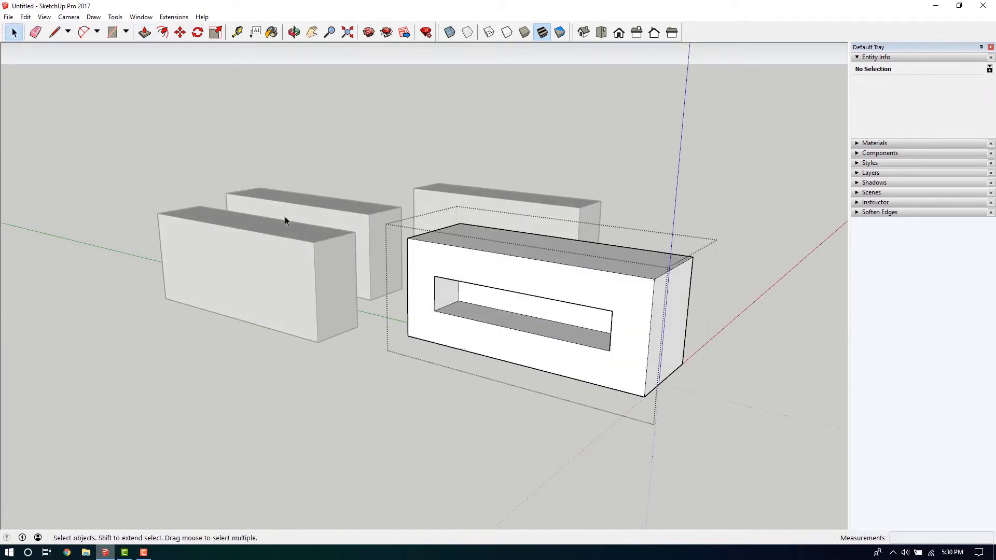
- Open the single box group for editing and leave it again with Close Group/Component
middle_click_drag(285, 216, 415, 297)
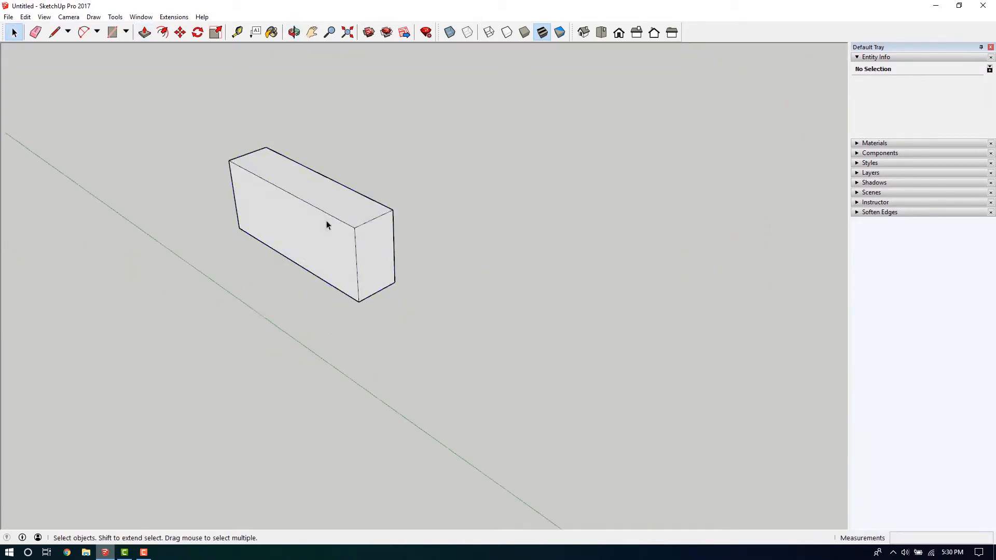
left_click(327, 222)
left_click(37, 18)
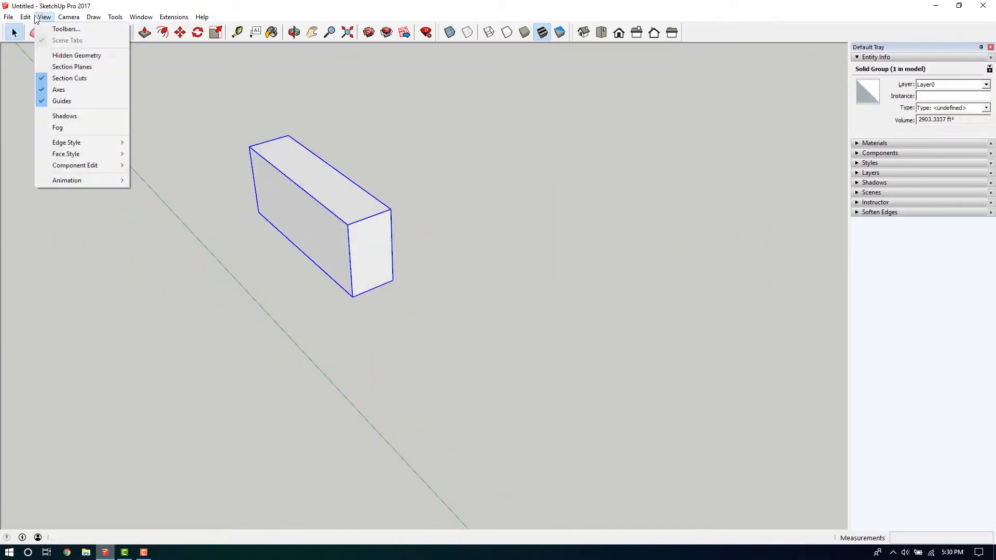
mouse_move(25, 17)
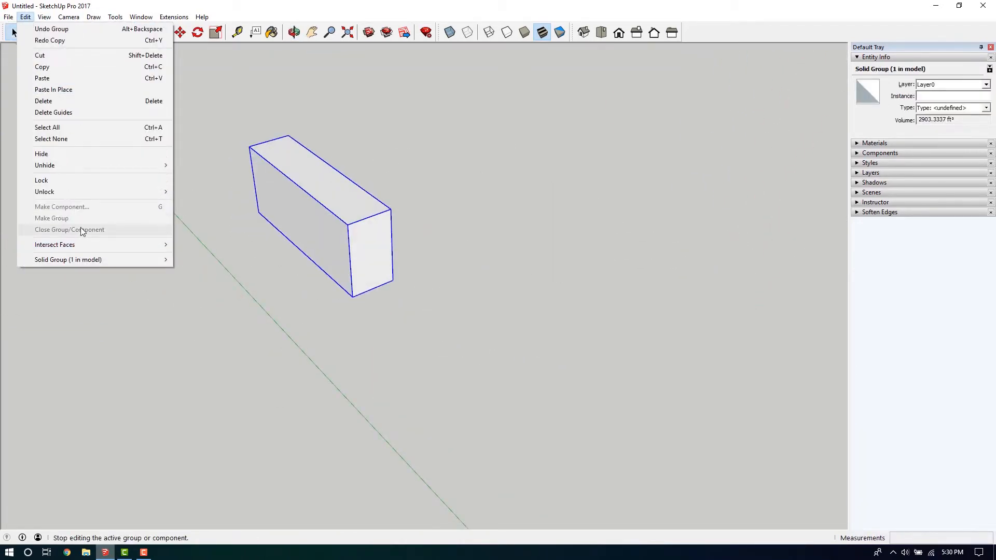
left_click(337, 194)
double_click(337, 193)
left_click(25, 18)
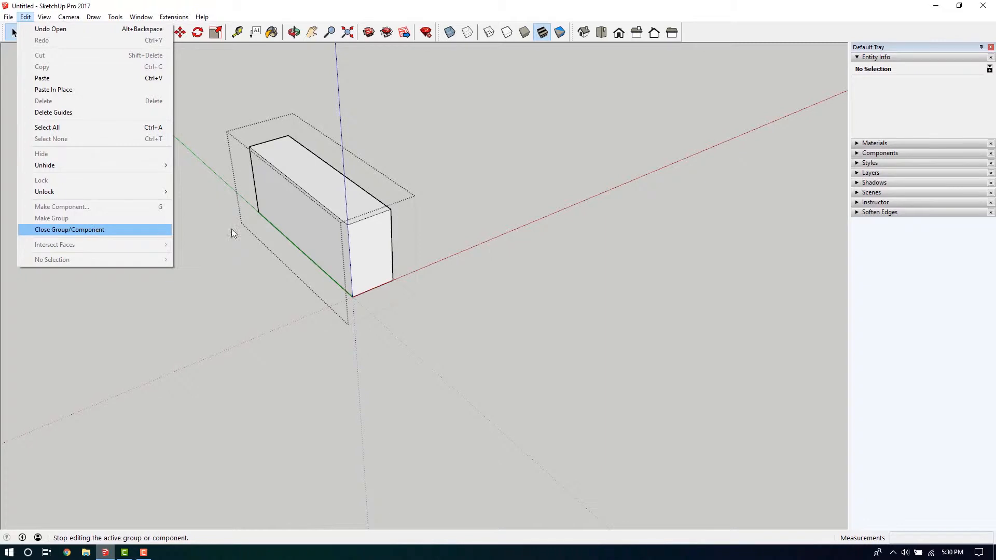
left_click(164, 231)
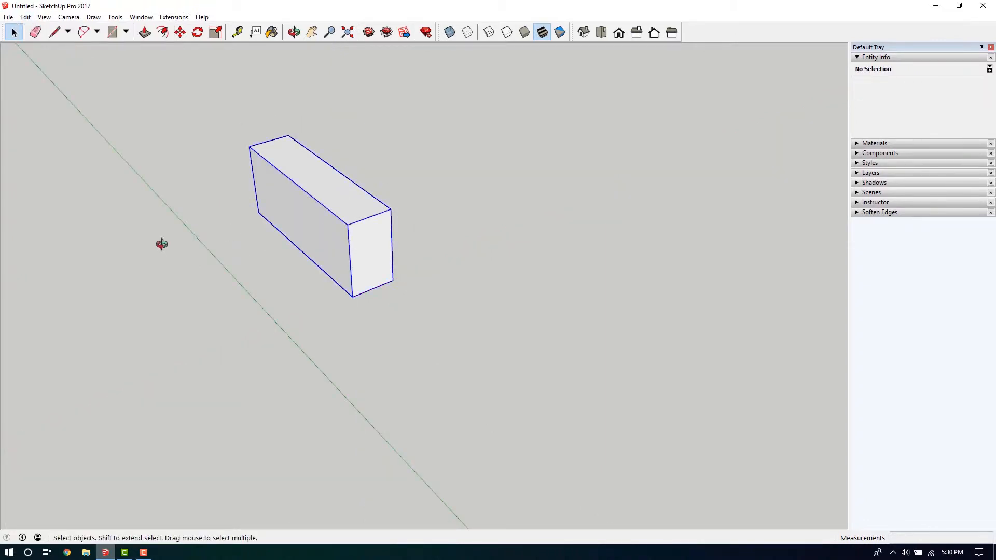
- Apply Intersect Faces With Model to the selected box group
middle_click_drag(160, 248, 130, 87)
left_click(31, 17)
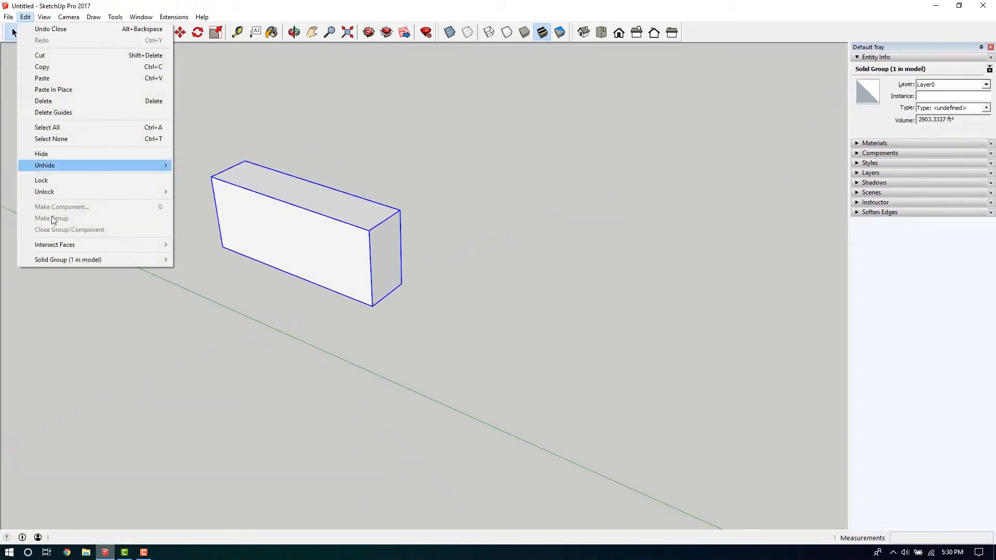
mouse_move(63, 246)
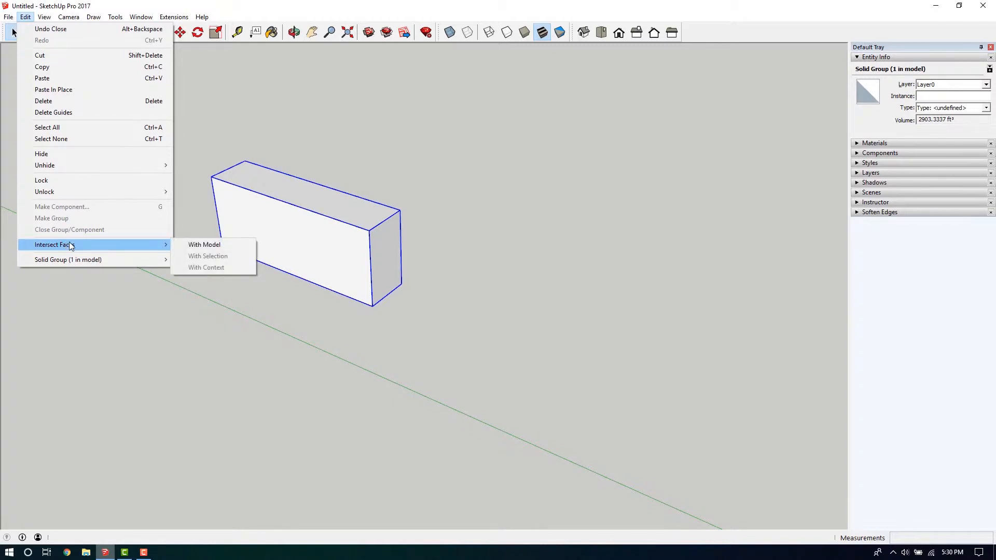
left_click(218, 247)
left_click(362, 236)
- Copy the box group with the Move tool to a parallel position beside the original
left_click(185, 36)
middle_click_drag(280, 244, 322, 305)
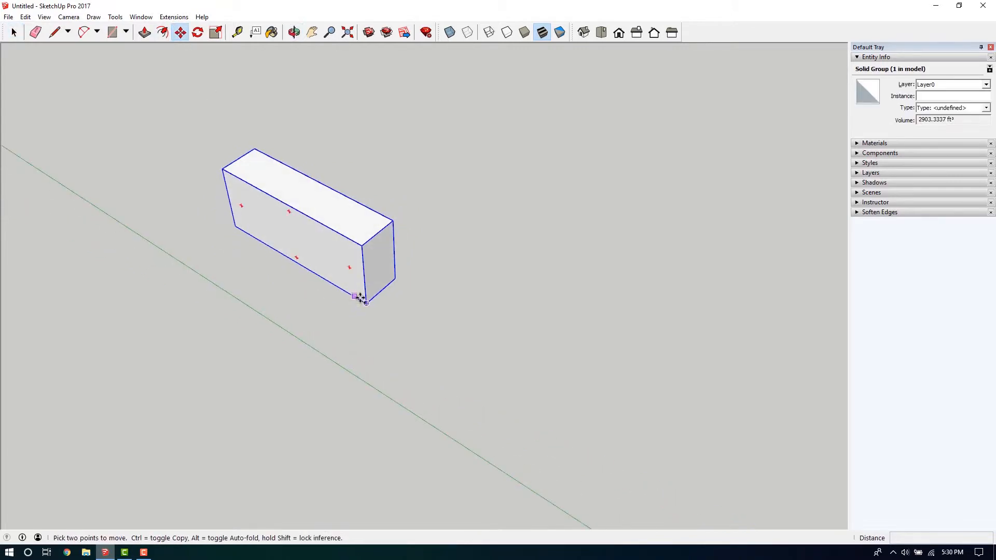
key("ctrl")
left_click(365, 303)
left_click(435, 243)
middle_click_drag(448, 195, 393, 118)
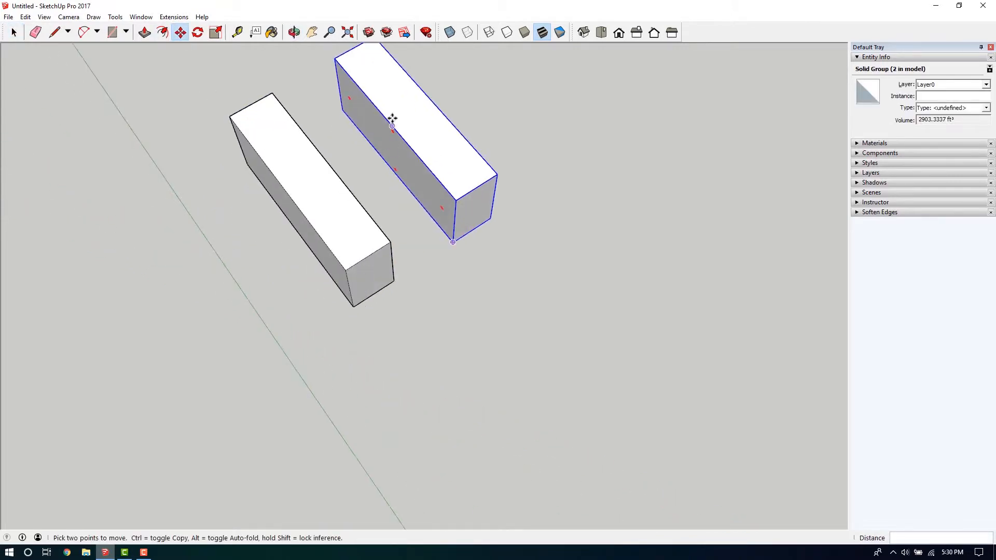
- Rotate the copied box perpendicular to the first and move it so that it overlaps the first box's near end
left_click(363, 63)
left_click(442, 98)
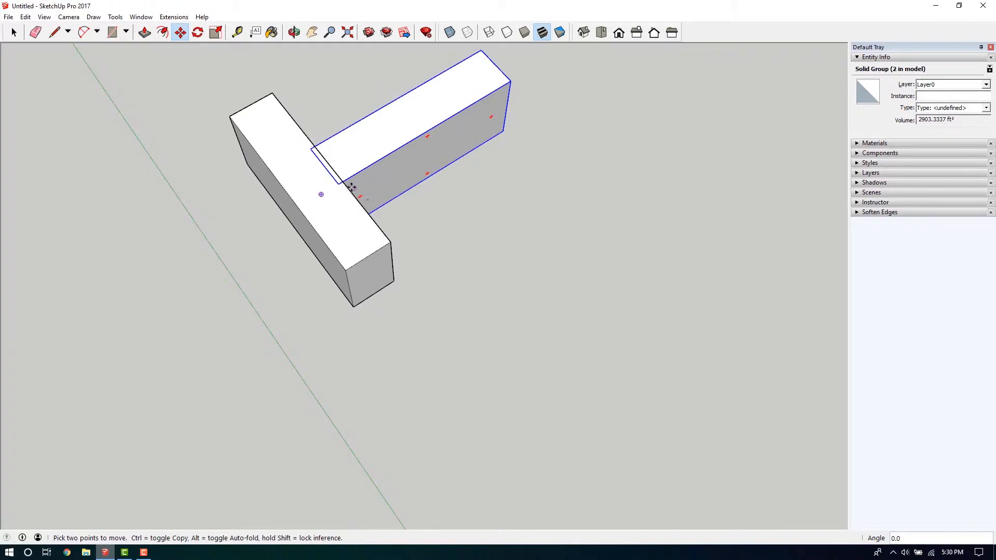
left_click(338, 184)
left_click(359, 260)
left_click(13, 33)
left_click(246, 168)
middle_click_drag(247, 169, 161, 115)
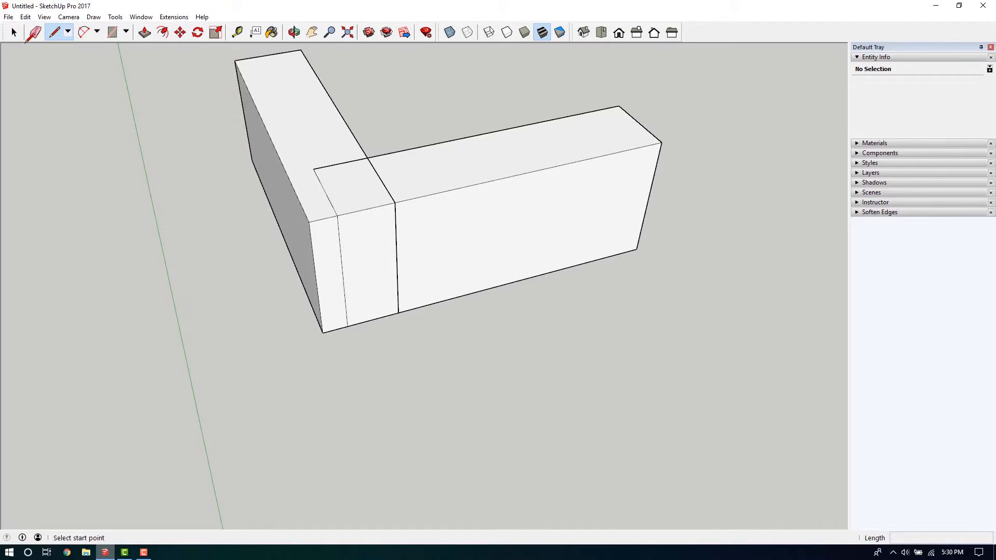
- Open the first box group for editing and trace the outline of the overlap on its top face with lines
left_click(14, 33)
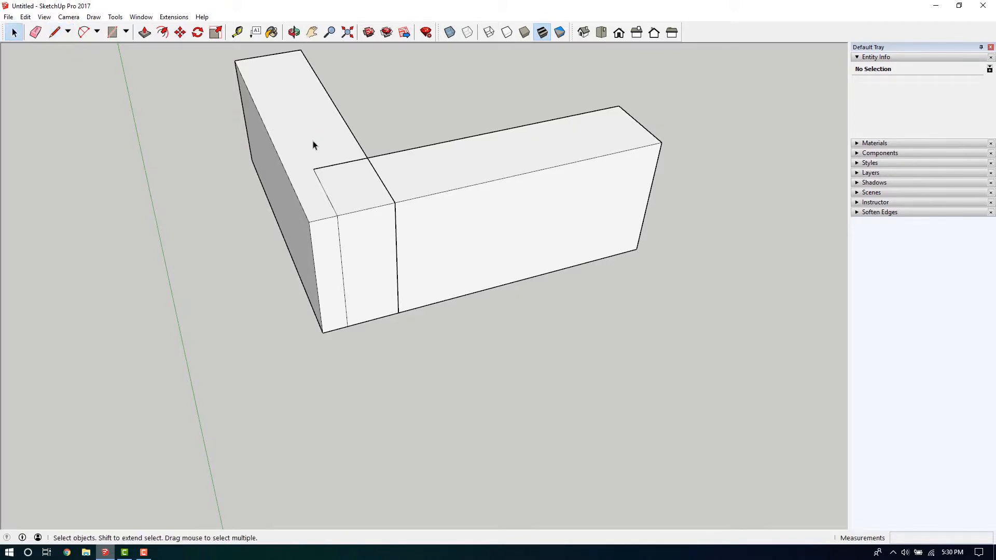
double_click(313, 145)
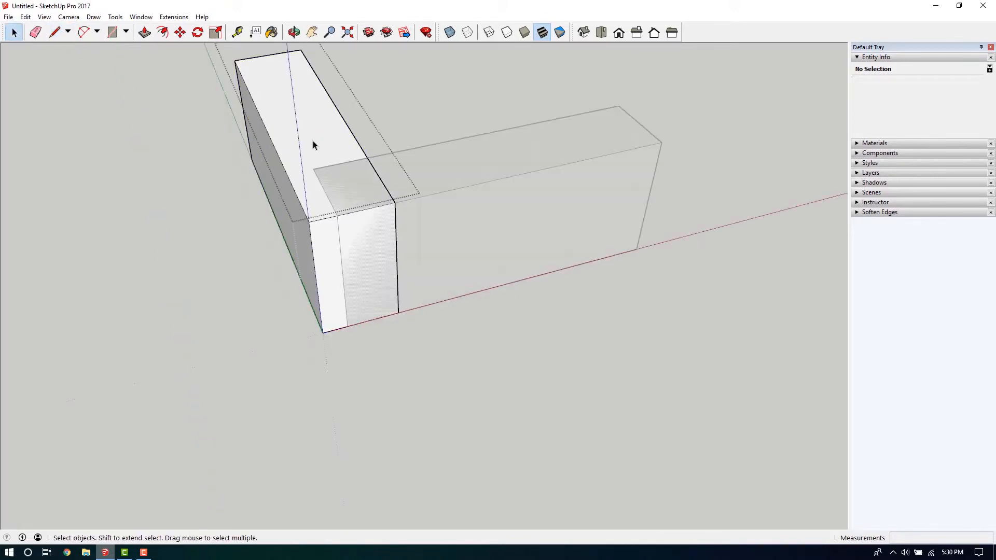
left_click(368, 161)
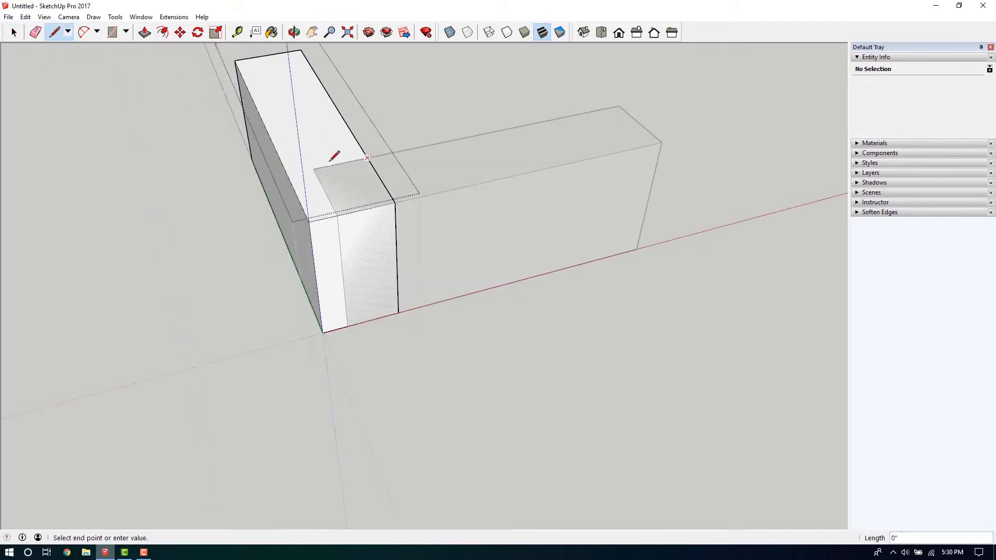
left_click(337, 214)
middle_click_drag(348, 326, 367, 236)
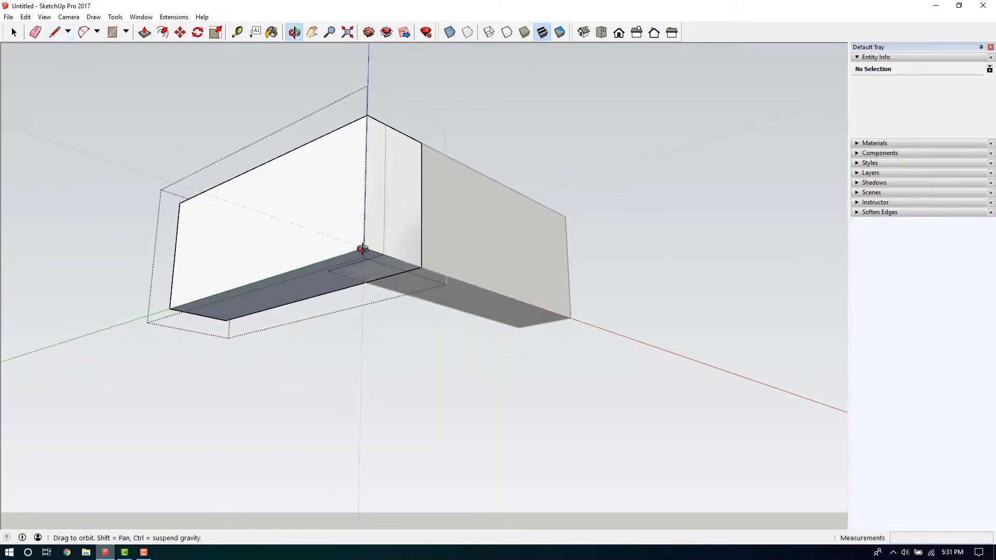
middle_click_drag(384, 198, 237, 89)
- Push the traced corner face down through the box's full height to cut out the overlap, and close the group
left_click(144, 32)
left_click(329, 204)
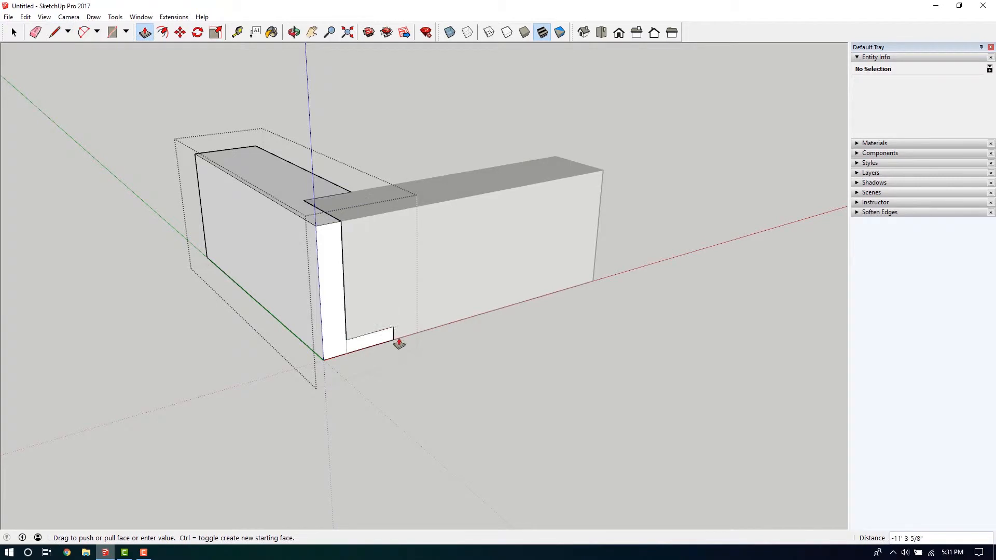
middle_click_drag(399, 344, 287, 265)
left_click(14, 32)
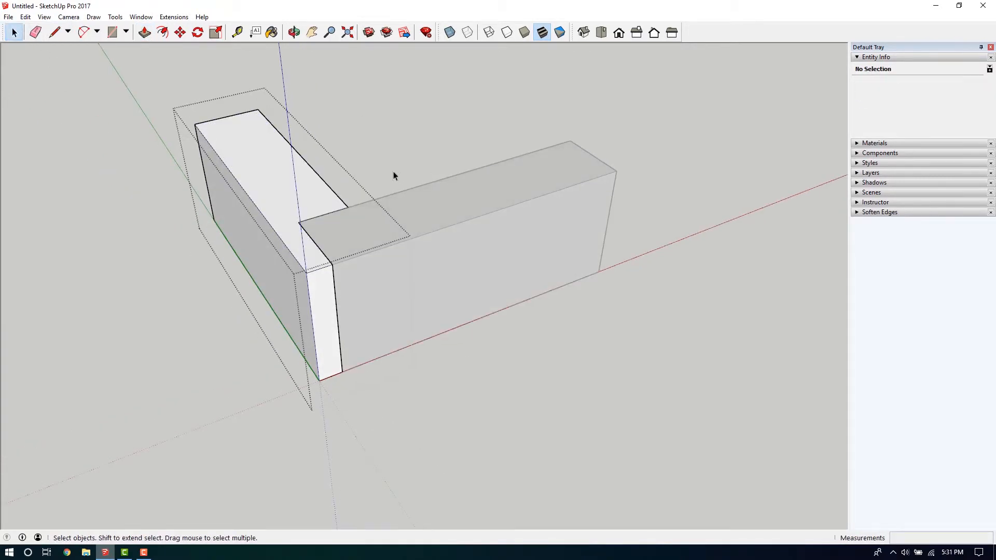
left_click(393, 167)
- Move the second box group about 17' 5 1/2" away from the notched box, and undo the move and the notch
left_click(180, 32)
left_click(407, 196)
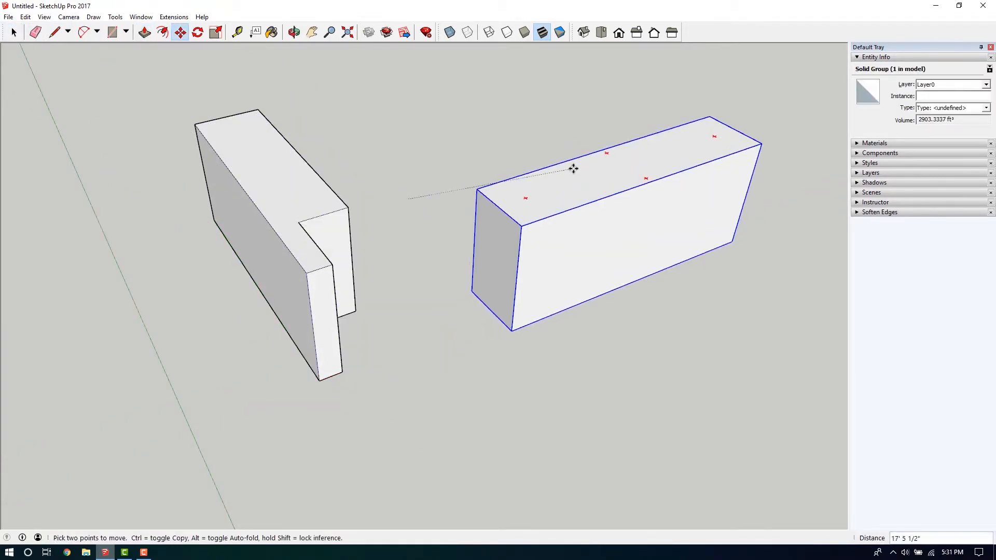
key("Escape")
key("ctrl+z")
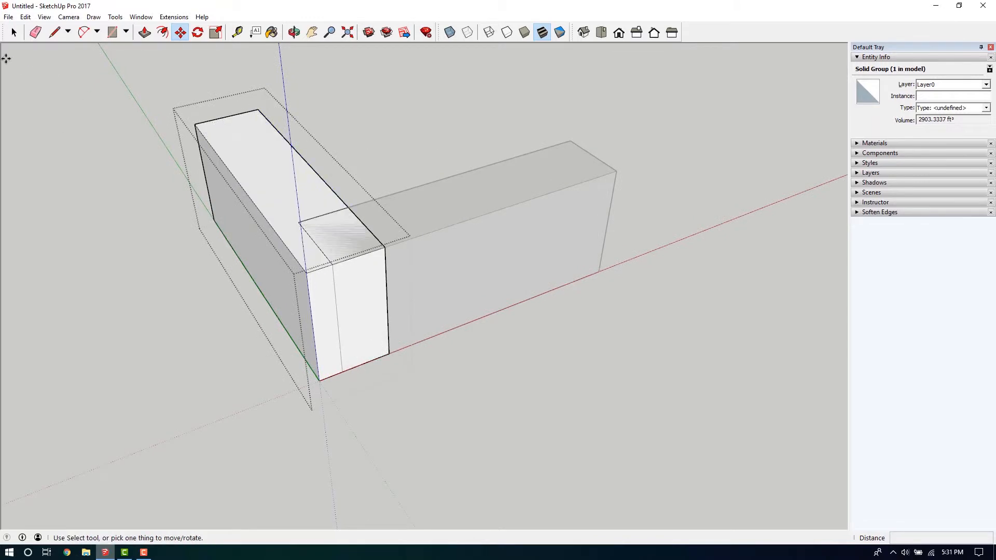
- Close the open group, select the second box group and intersect its faces with the model
left_click(14, 35)
left_click(349, 126)
left_click(406, 222)
right_click(429, 244)
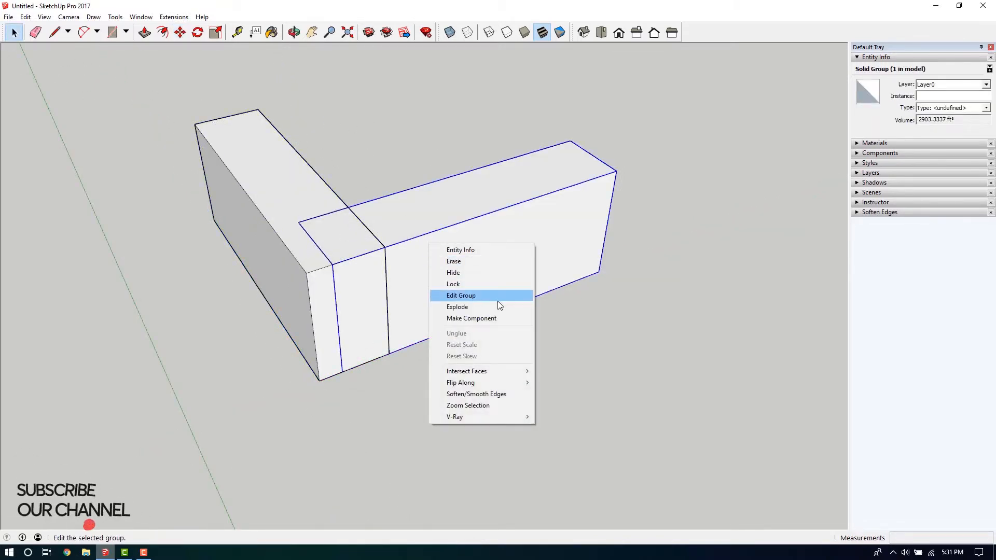
mouse_move(516, 372)
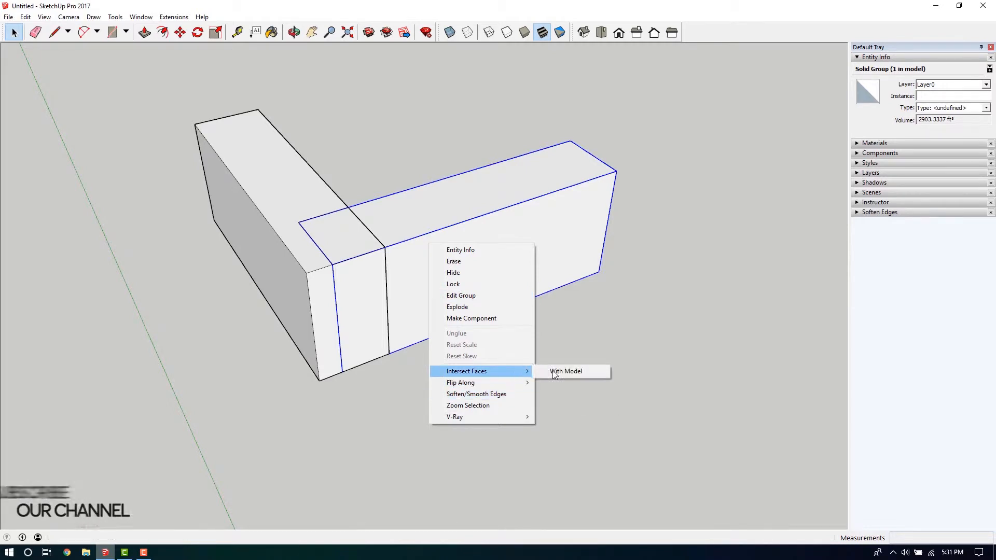
left_click(550, 371)
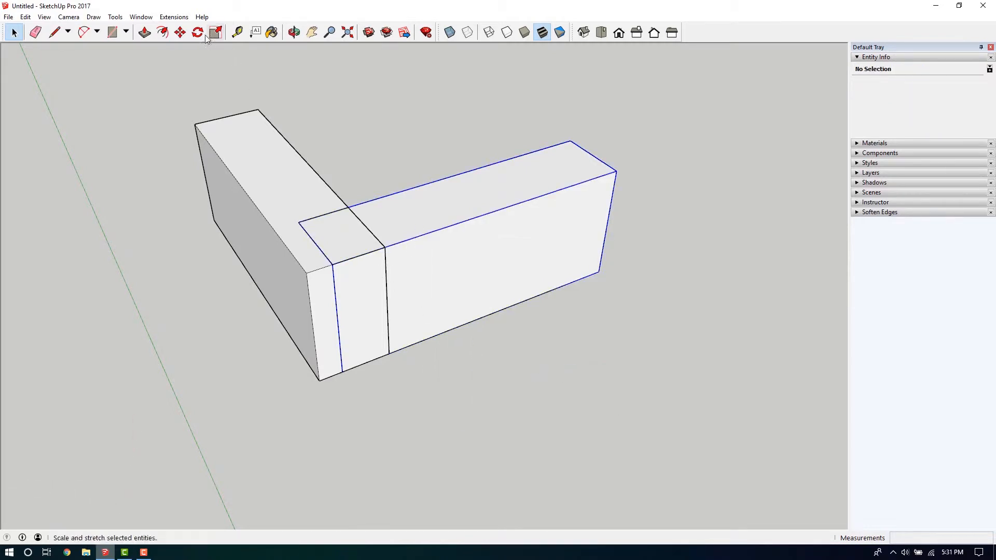
- Move the second box group about 16' 3 1/2" away from the first, and undo the move and the intersection
key("m")
left_click(398, 209)
left_click(573, 194)
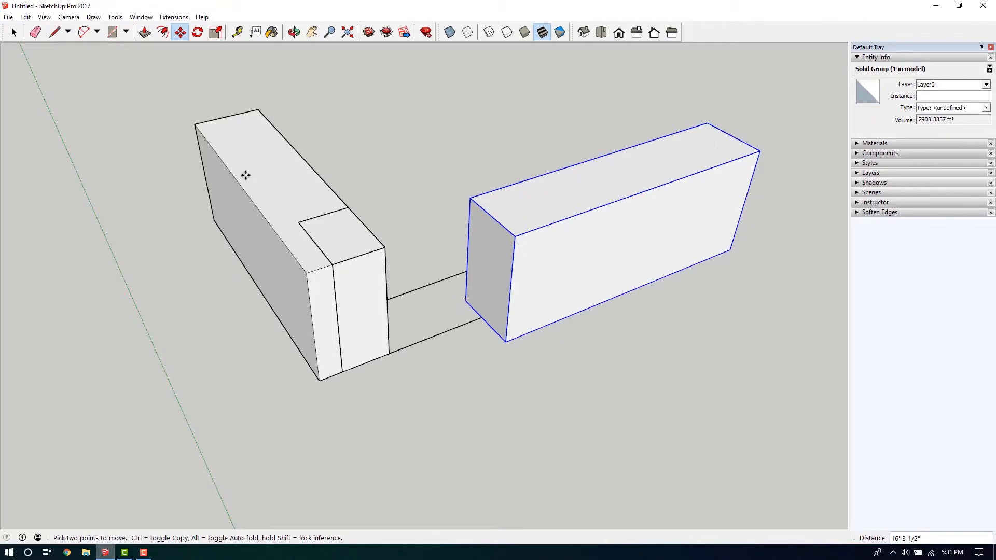
key("ctrl+z")
left_click(14, 32)
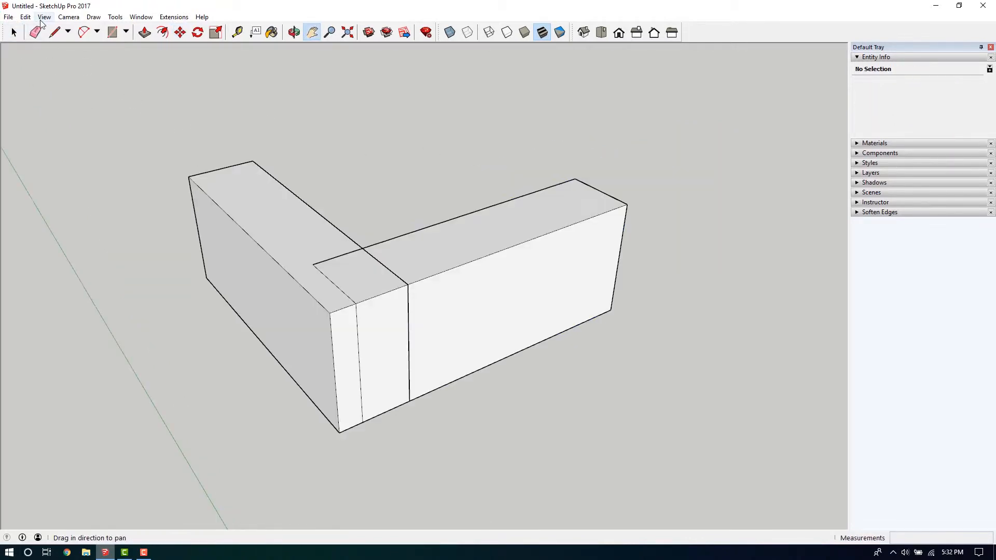
- Open the toolbar settings, toggle the Camera, Classifier, Construction, Drawing and Edit toolbars on and off, and enable the Large Tool Set
left_click(41, 20)
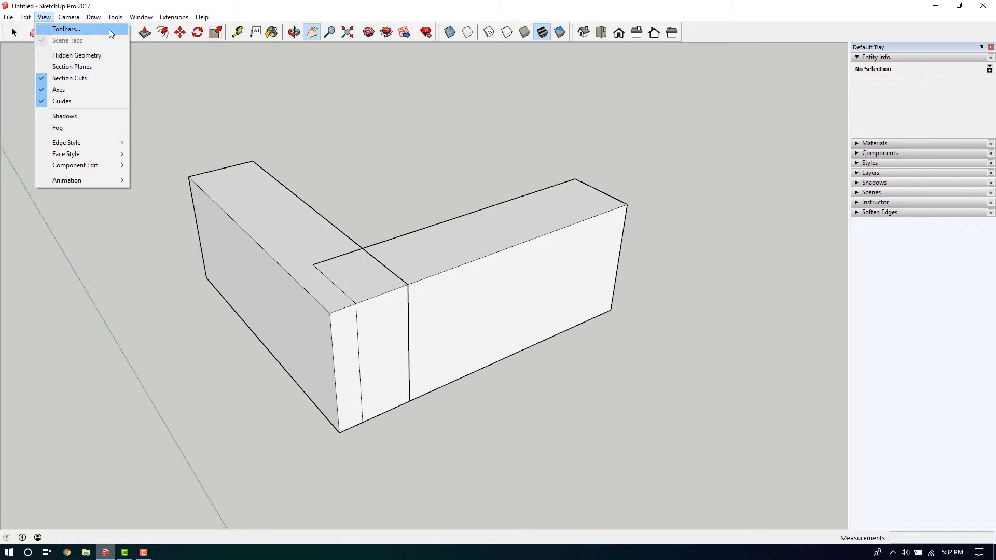
left_click(78, 30)
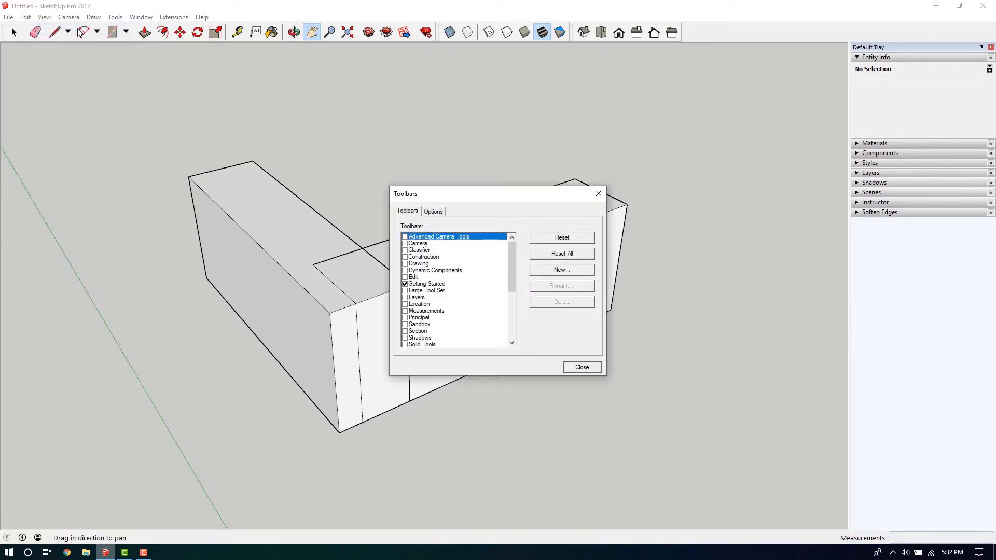
left_click(367, 161)
left_click(367, 161)
left_click(367, 167)
left_click(367, 167)
left_click(367, 174)
left_click(367, 175)
left_click(366, 181)
left_click(366, 181)
left_click(367, 193)
left_click(367, 194)
left_click(367, 207)
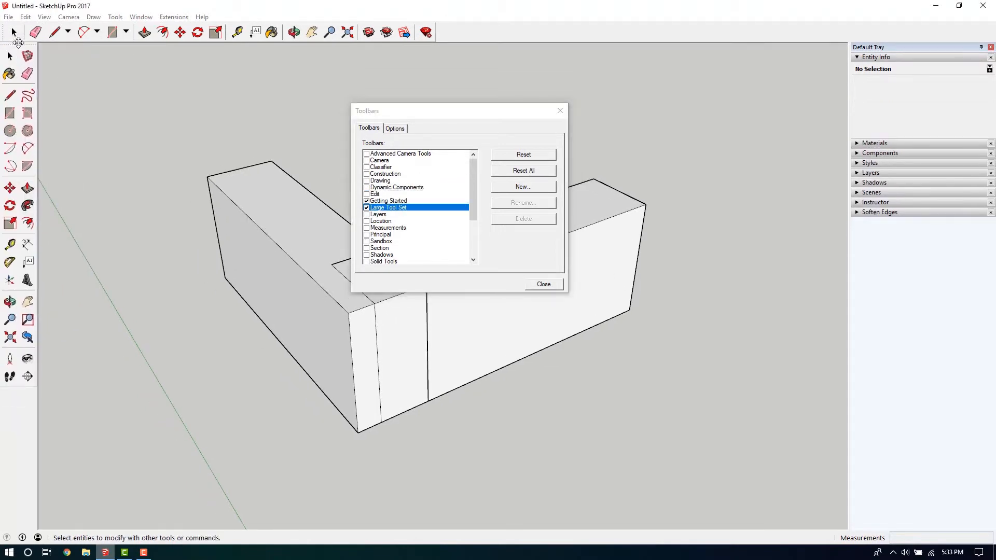
- Toggle the Layers, Solid Tools and Standard toolbars on and off again
left_click(366, 214)
left_click(367, 214)
scroll(415, 218, "down", 2)
left_click(367, 221)
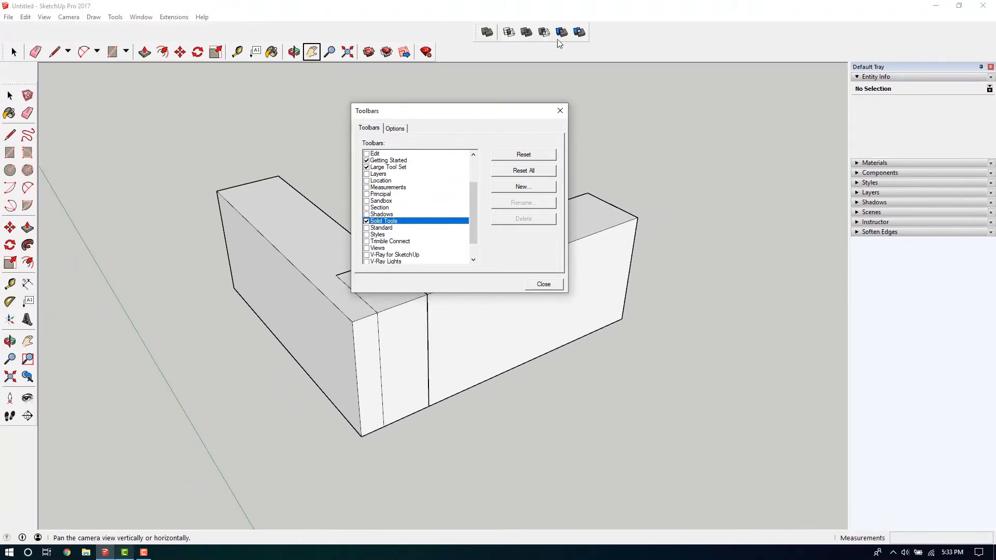
left_click(366, 221)
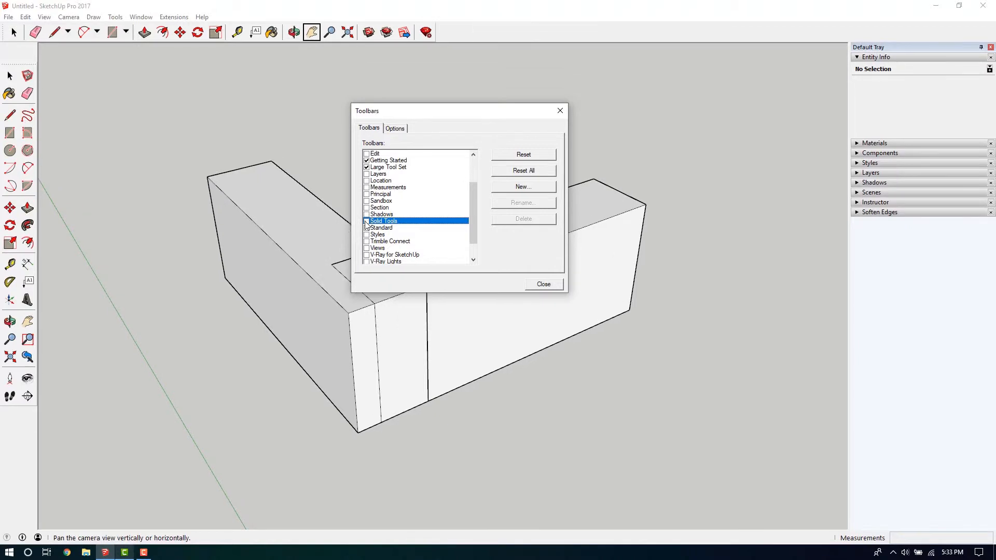
left_click(366, 228)
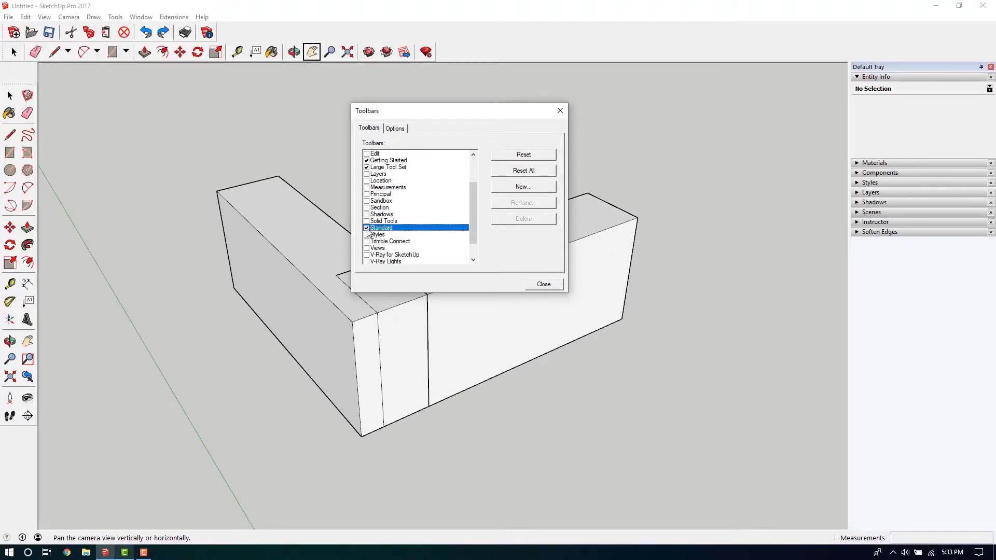
left_click(366, 227)
- Enable the Views and Styles toolbars
scroll(368, 229, "down", 1)
left_click(367, 228)
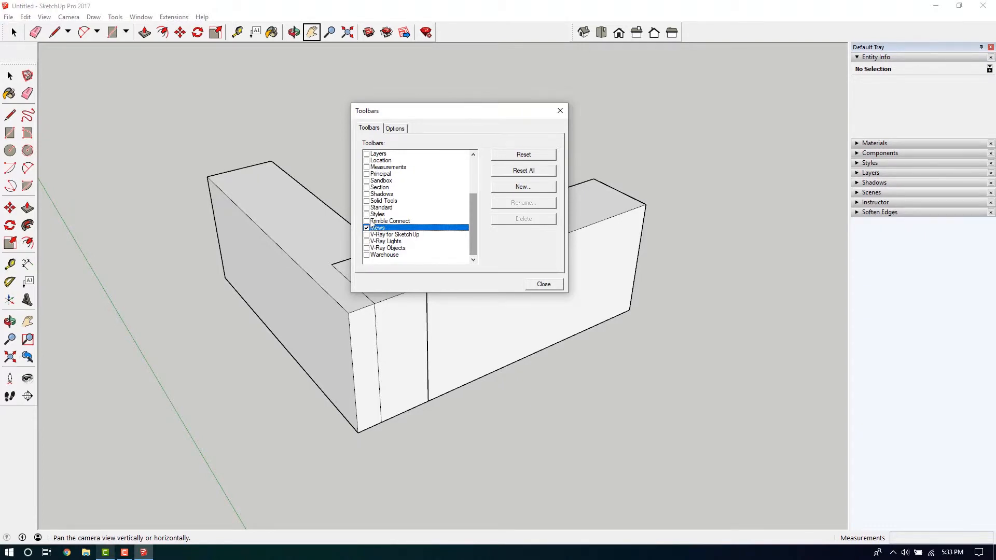
left_click(366, 215)
- Hide the first box group
left_click(44, 17)
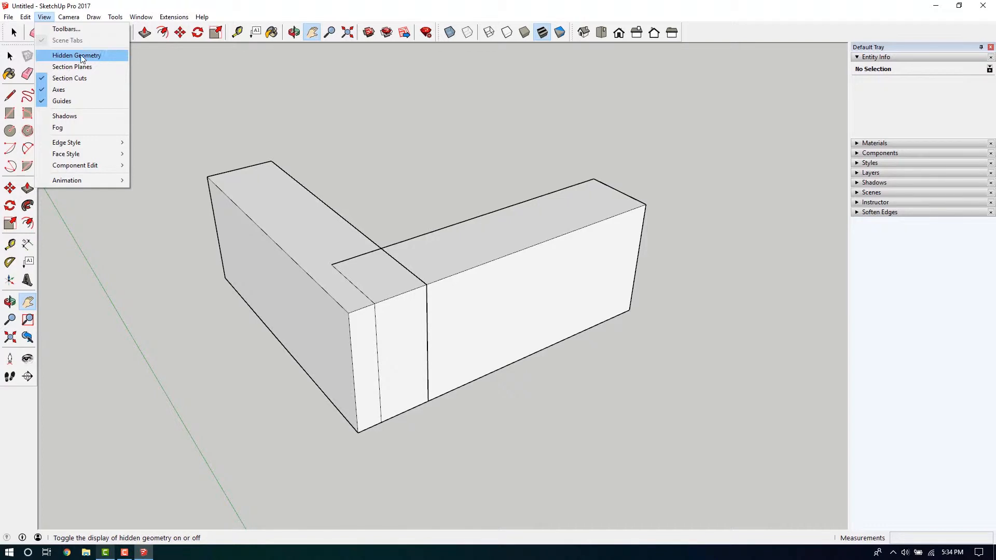
left_click(226, 165)
left_click(14, 32)
right_click(263, 194)
left_click(297, 222)
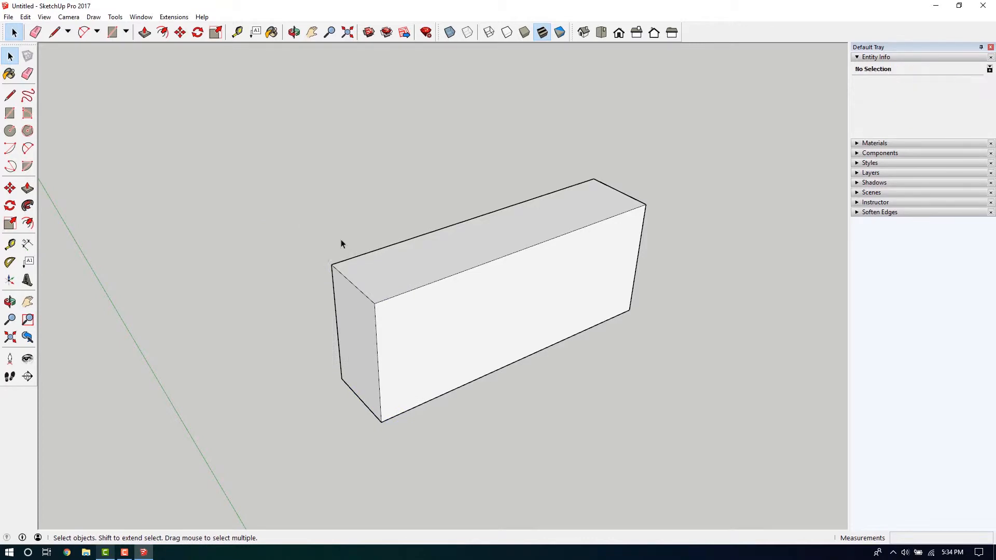
- Turn on the display of hidden geometry to reveal the hidden box as a dotted mesh
left_click(44, 17)
left_click(63, 55)
key("o")
- Turn on the display of section planes and place a section plane at the free end of the second box
left_click(44, 17)
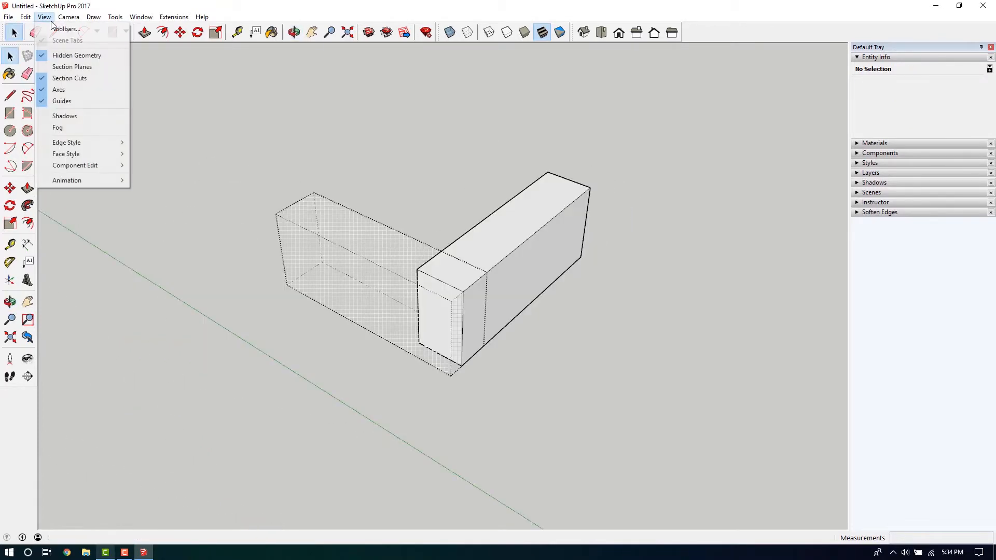
left_click(66, 71)
left_click(27, 376)
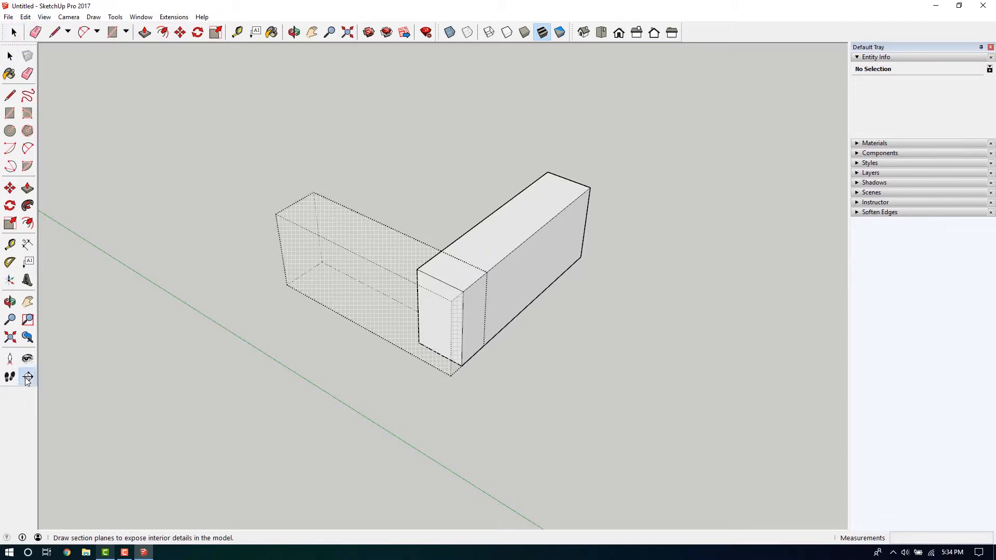
middle_click_drag(207, 322, 289, 318)
middle_click_drag(551, 303, 484, 216)
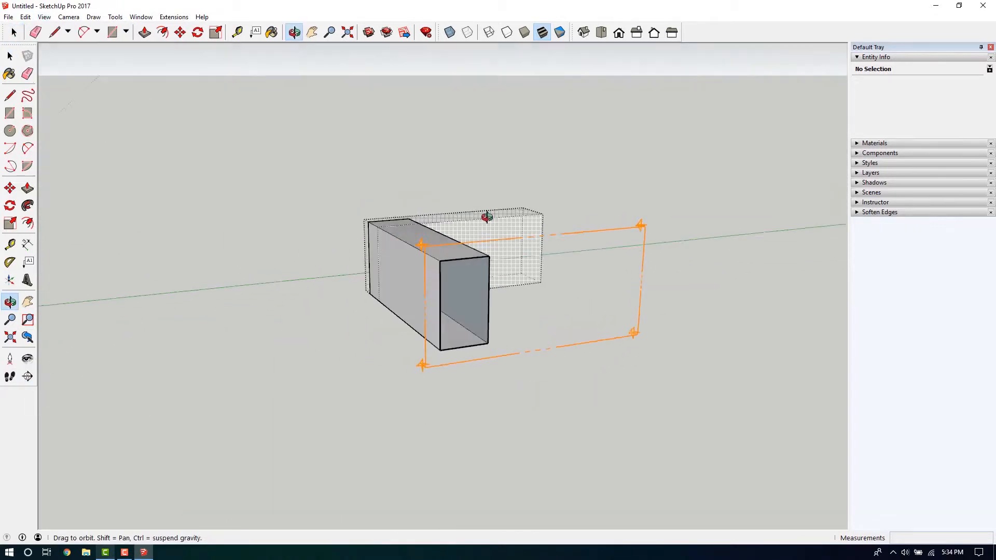
- Turn off the display of section planes and view the cut-open end of the box
left_click(485, 215)
left_click(45, 17)
left_click(67, 67)
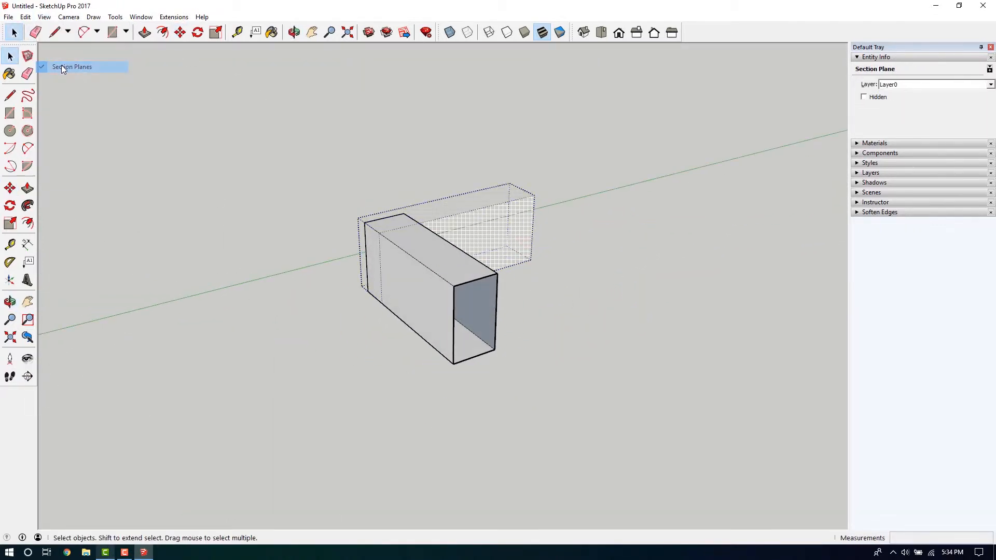
middle_click_drag(529, 211, 352, 212)
scroll(405, 244, "up", 4)
middle_click_drag(405, 243, 456, 285)
scroll(455, 284, "down", 3)
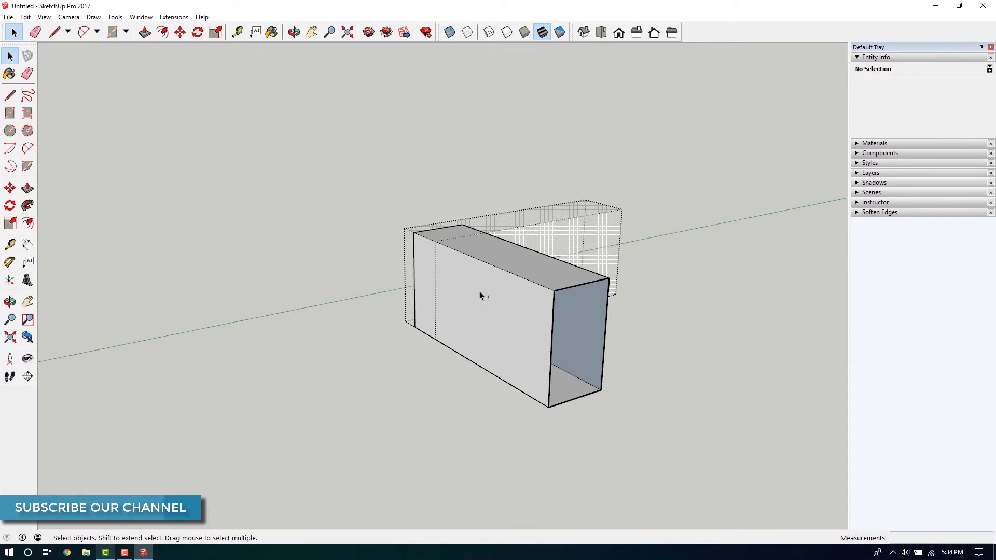
- Open the cut box group for editing and select the section plane at its open end
mouse_move(558, 304)
middle_mouse_down()
mouse_move(486, 290)
mouse_move(536, 318)
mouse_move(520, 315)
middle_mouse_up()
left_click(536, 318)
scroll(536, 318, "down", 2)
double_click(522, 318)
left_click(525, 323)
scroll(526, 322, "up", 4)
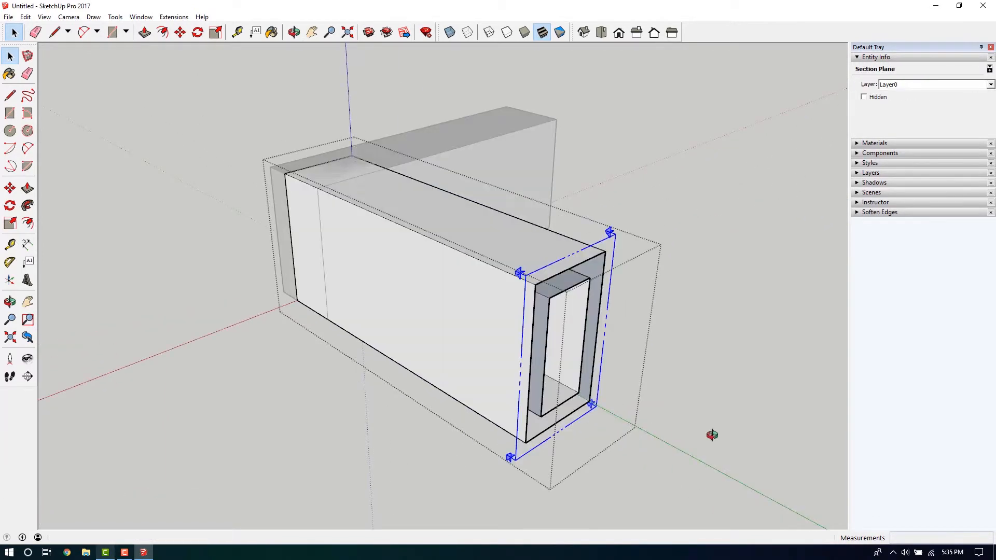
- Remove the section plane and the inner recess from the box, and close the group
middle_click_drag(329, 296, 400, 315)
scroll(399, 315, "down", 2)
left_click(471, 253)
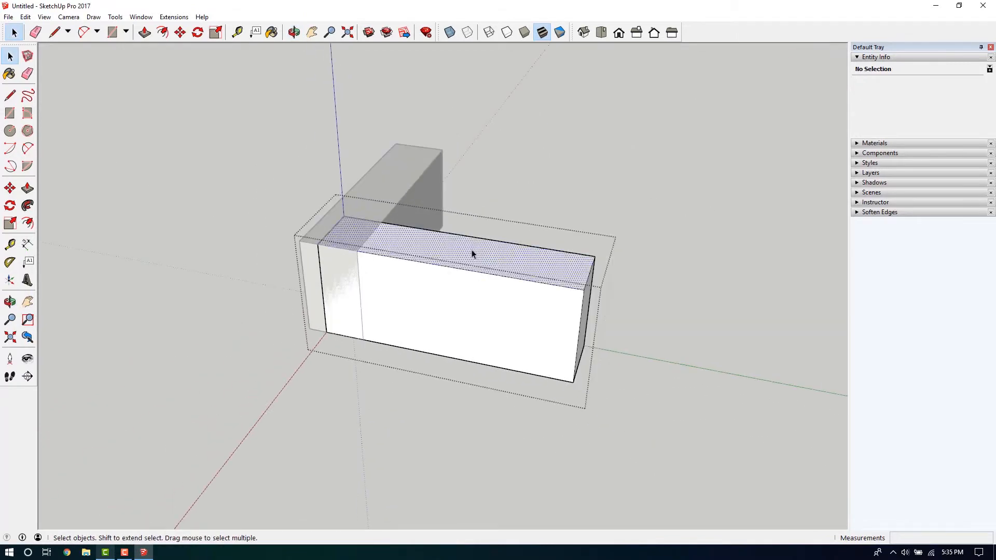
left_click(543, 197)
- Turn on shadows for the model and view the shadow cast behind the boxes
left_click(44, 17)
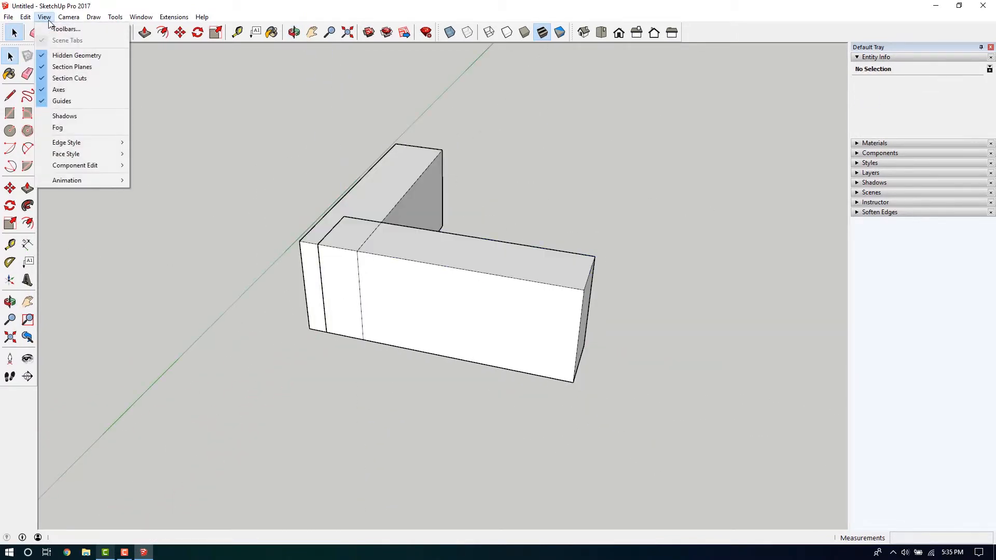
left_click(62, 116)
middle_click_drag(291, 166, 518, 171)
- Enable the Shadows toolbar in the toolbar settings and close the dialog
left_click(45, 17)
left_click(48, 30)
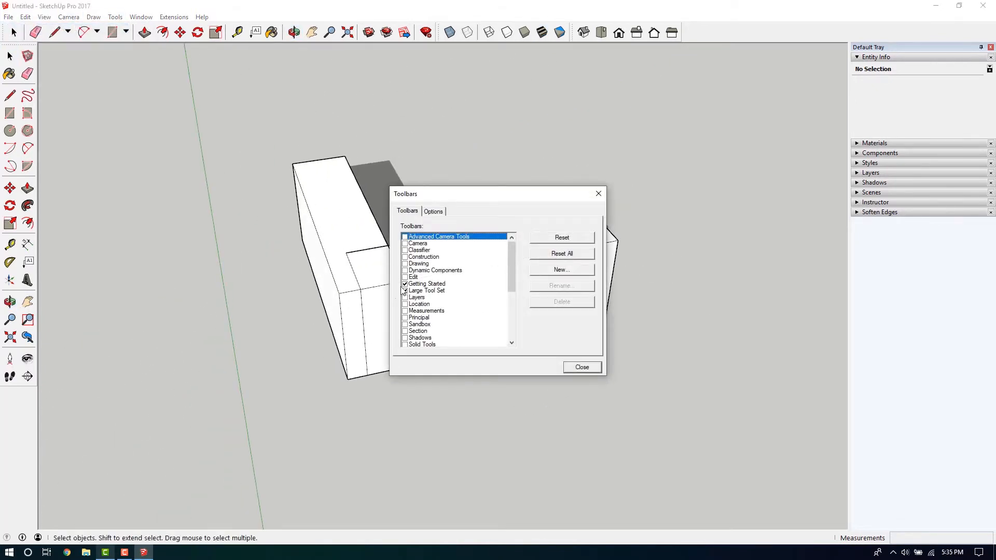
scroll(436, 311, "down", 1)
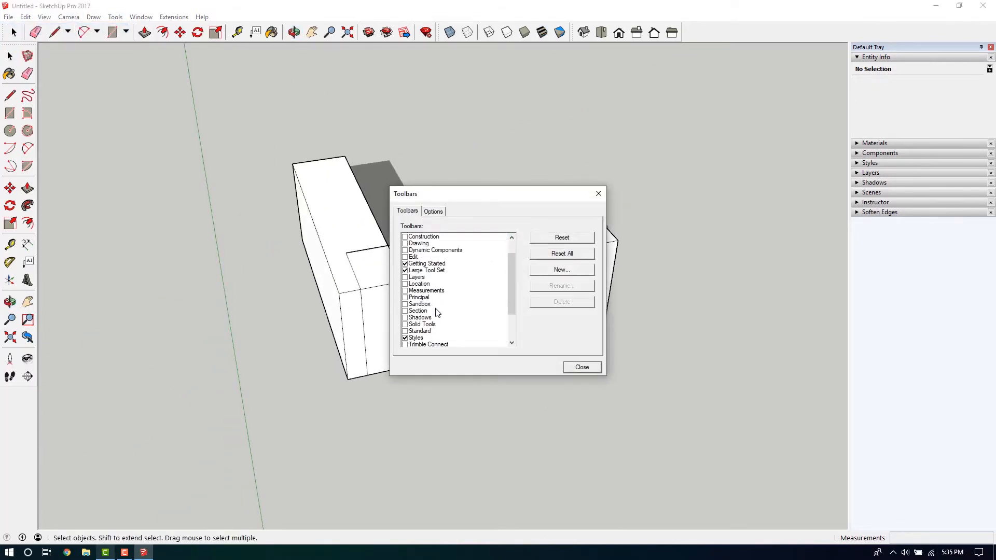
left_click(405, 317)
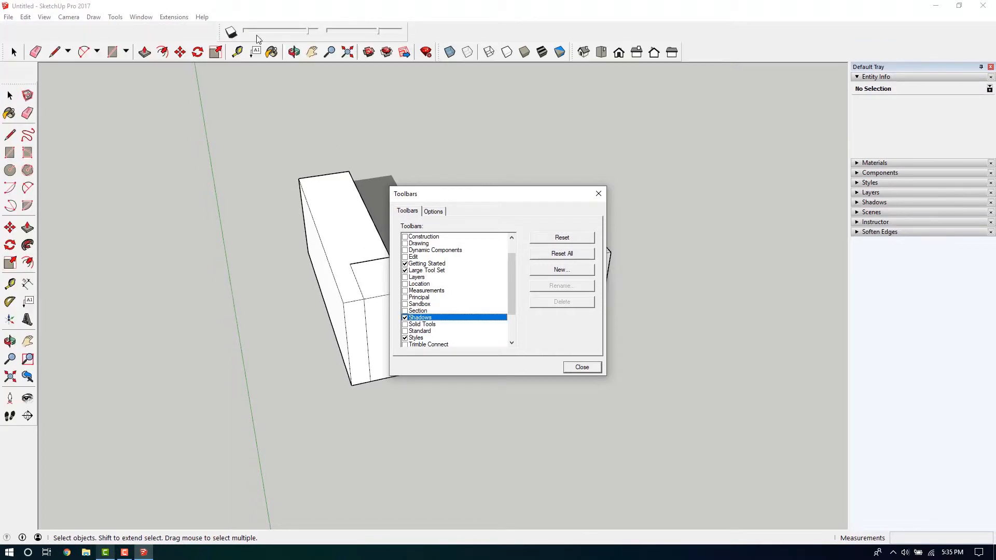
left_click(576, 369)
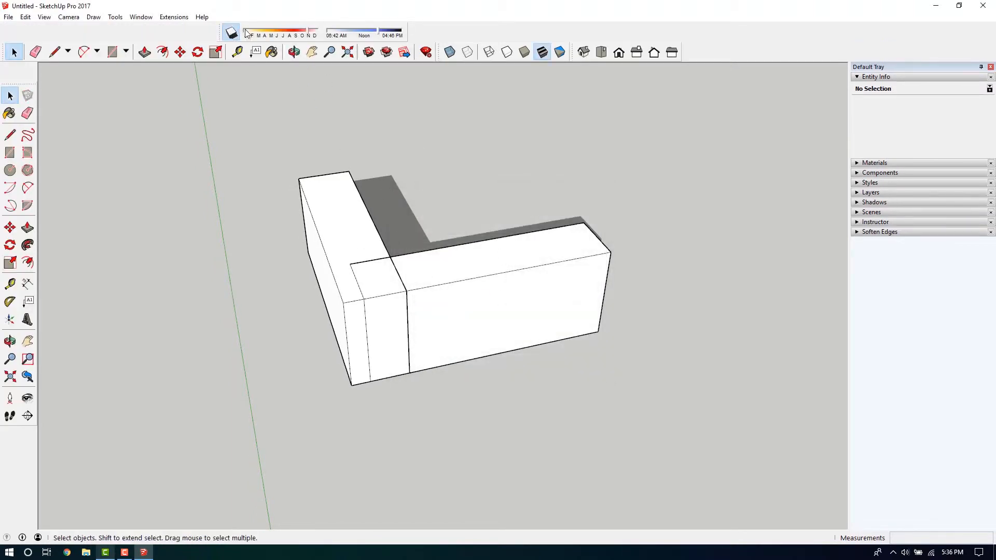
- Adjust the shadow date and time of day, and dock the Shadows toolbar beside the Views toolbar
left_click_drag(304, 38, 305, 35)
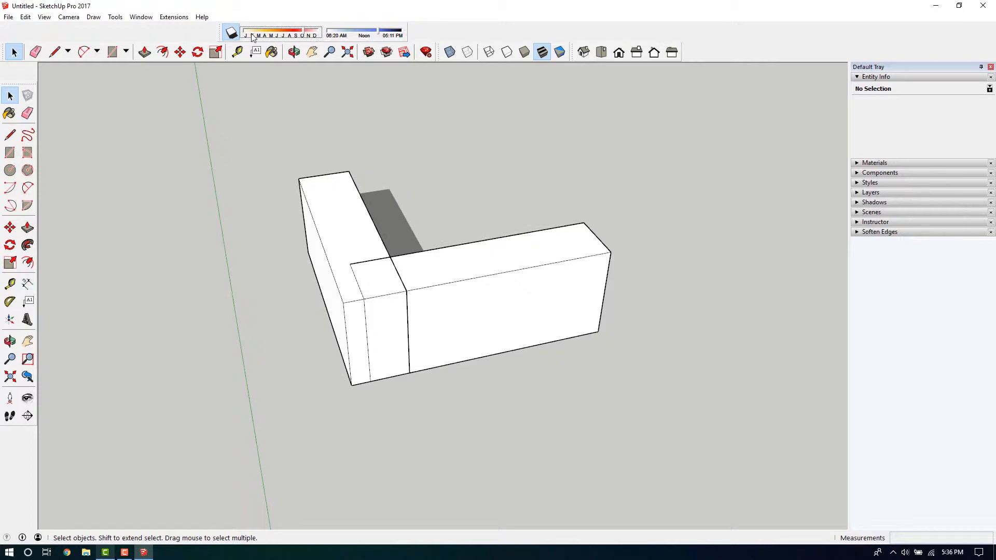
mouse_move(293, 36)
left_mouse_down()
mouse_move(249, 35)
mouse_move(309, 39)
left_mouse_up()
mouse_move(381, 36)
left_mouse_down()
mouse_move(363, 35)
mouse_move(392, 35)
mouse_move(376, 36)
left_mouse_up()
left_click_drag(224, 39, 685, 39)
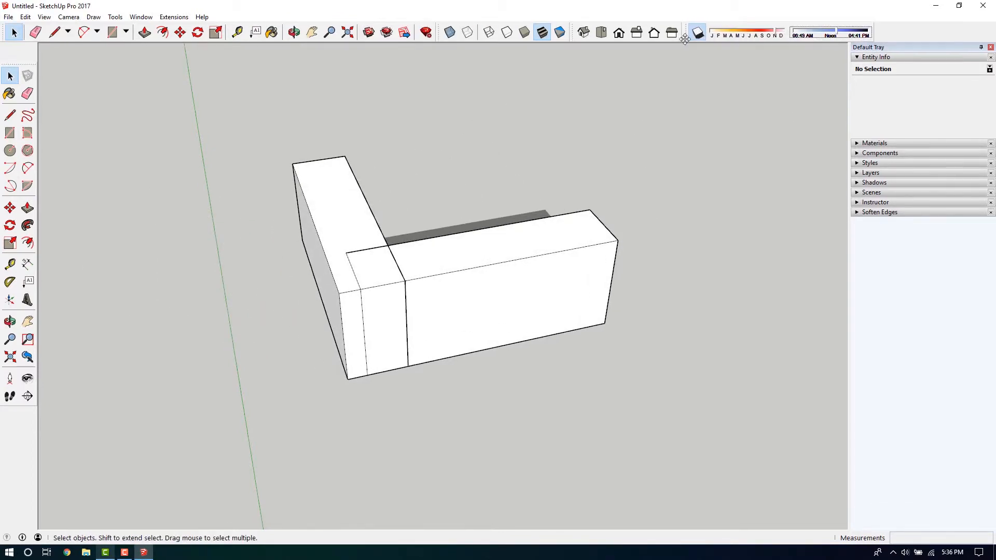
- Try the Fog display on the model and turn the shadows off
left_click(46, 17)
left_click(64, 131)
middle_click_drag(375, 173, 107, 176)
- Turn off the Edges display, inspect the boxes with only their profiles, and turn Edges back on
left_click(46, 17)
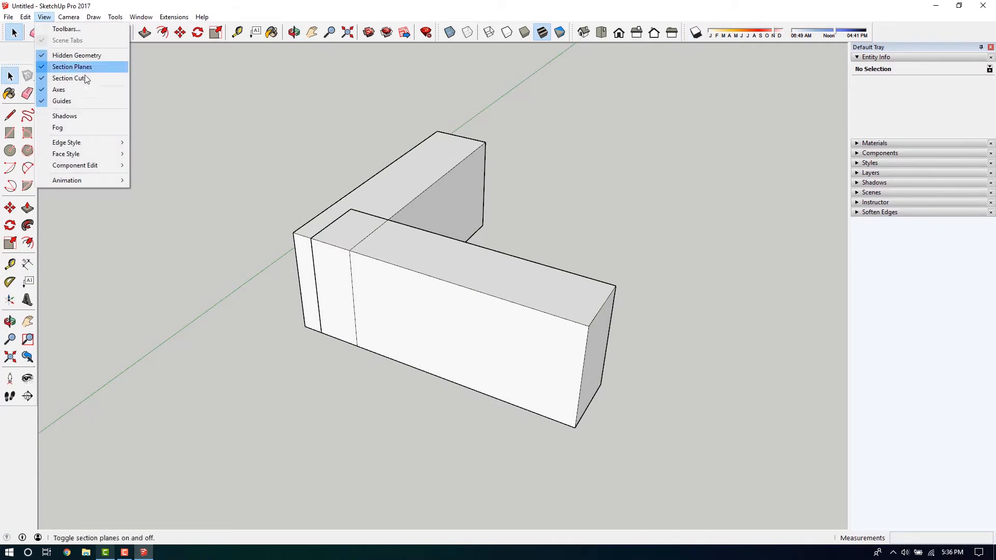
mouse_move(93, 146)
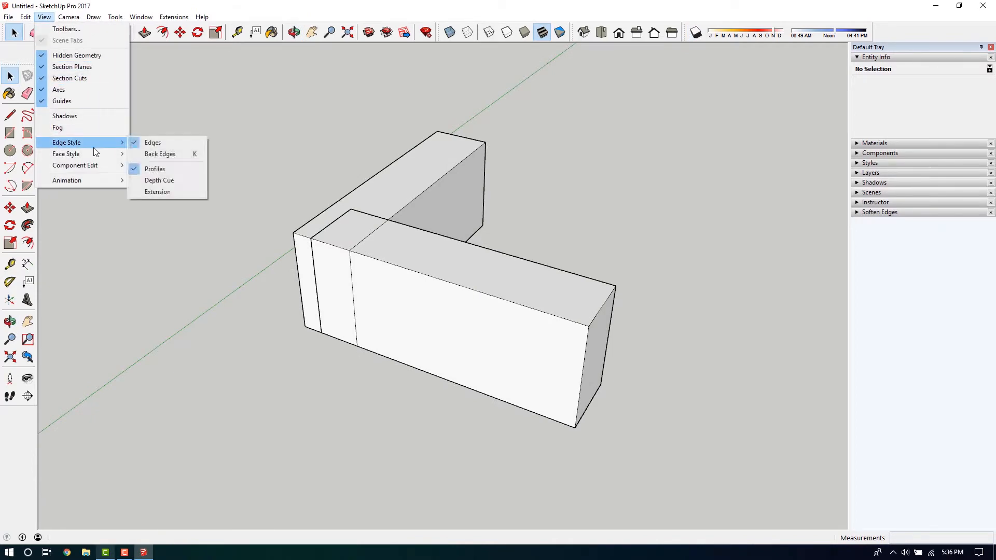
left_click(156, 143)
middle_click_drag(409, 215, 396, 185)
left_click(384, 206)
left_click(547, 203)
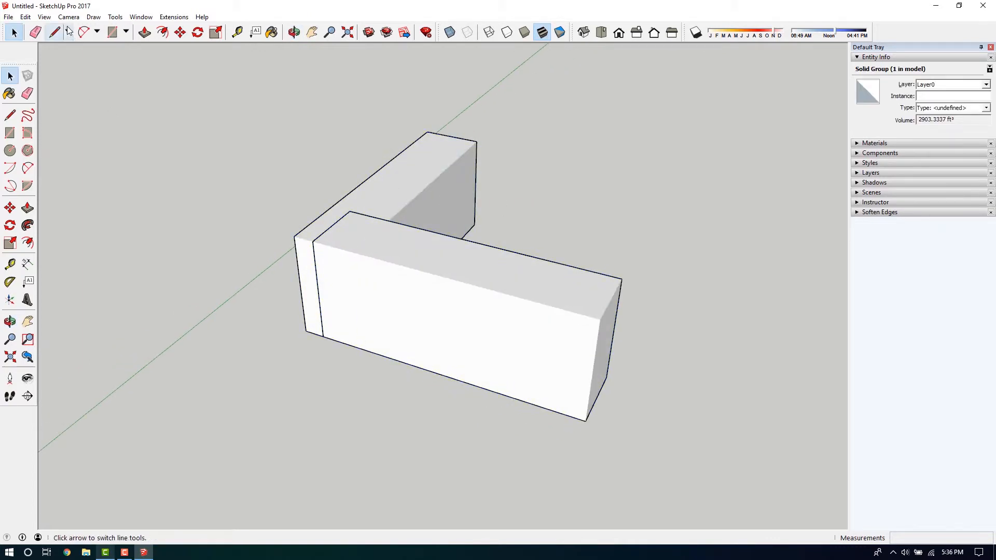
left_click(44, 17)
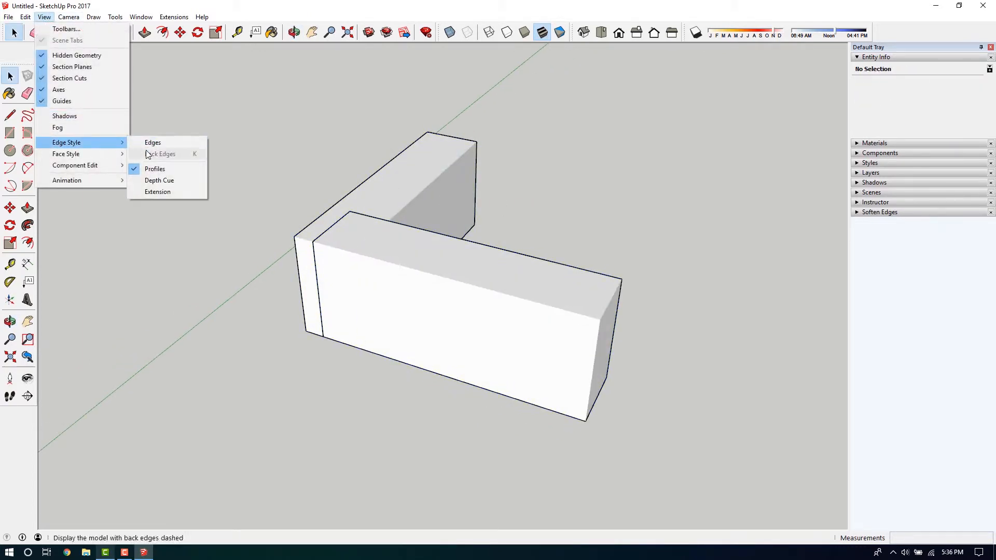
left_click(145, 143)
- Try the Back Edges style on the two boxes
left_click(44, 17)
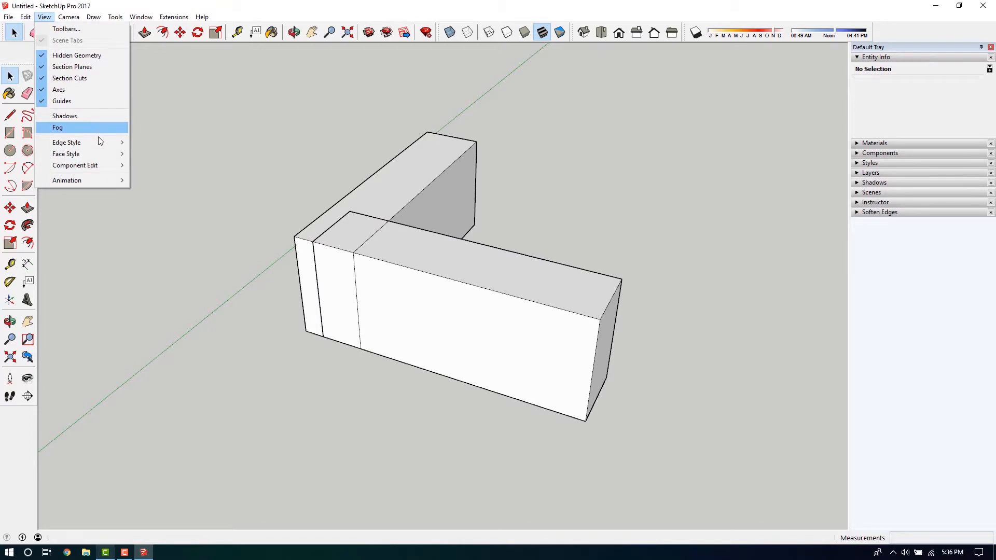
mouse_move(104, 142)
left_click(156, 152)
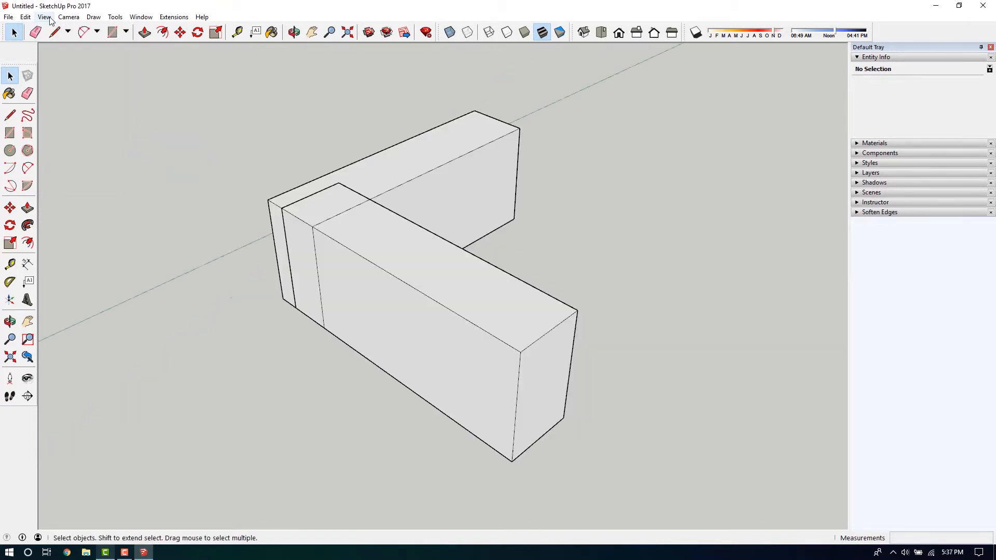
- Try the X-ray face style on the two boxes, turn it off, and display their back edges again
left_click(44, 16)
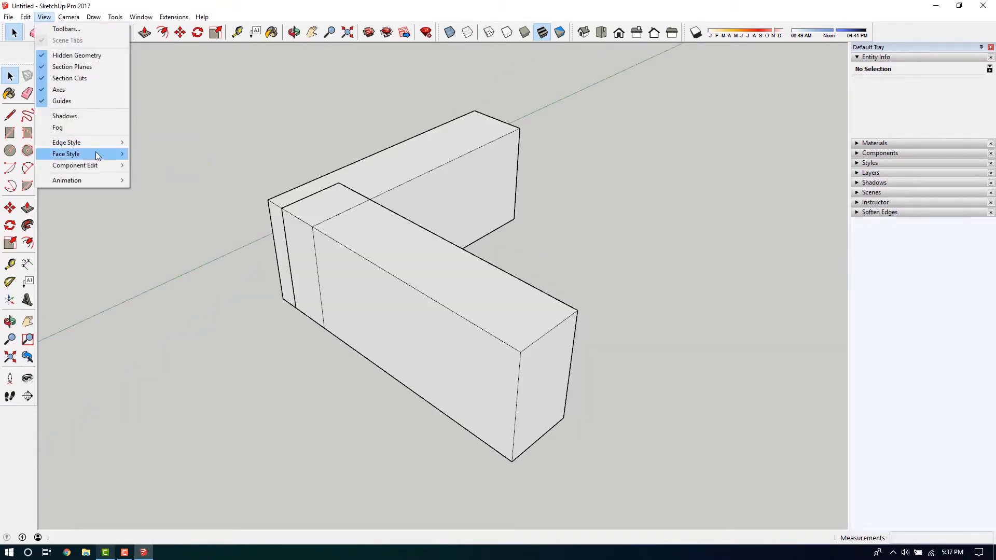
mouse_move(96, 152)
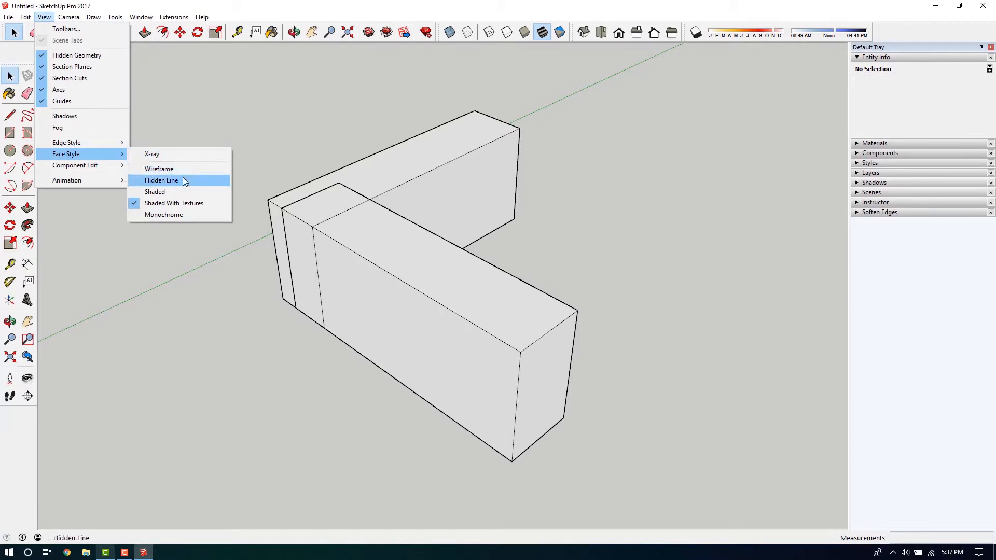
left_click(445, 32)
left_click(449, 32)
middle_click_drag(510, 220, 405, 223)
left_click(467, 32)
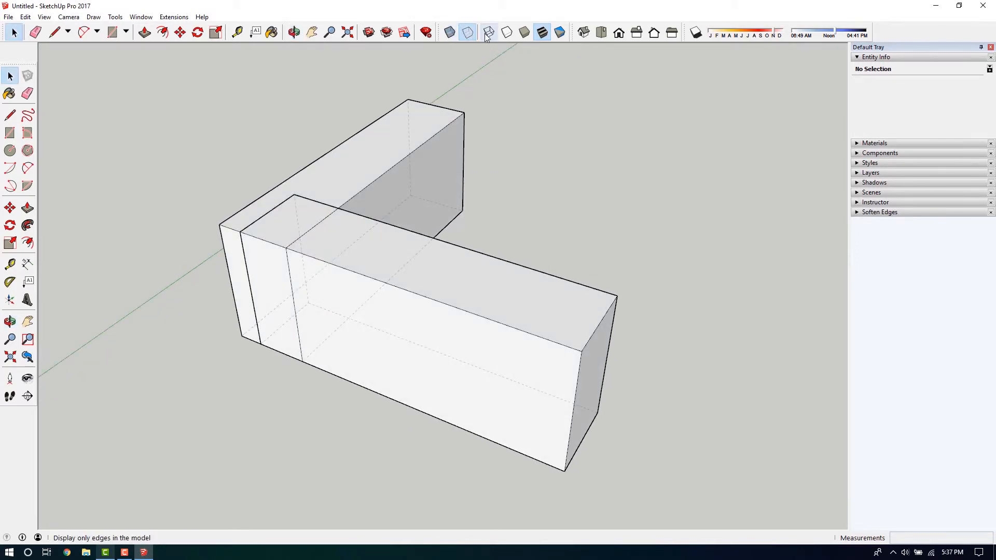
- Try the Wireframe, Hidden Line and Shaded With Textures face styles, and set the boxes to Shaded
left_click(489, 32)
middle_click_drag(358, 192, 404, 224)
left_click(507, 33)
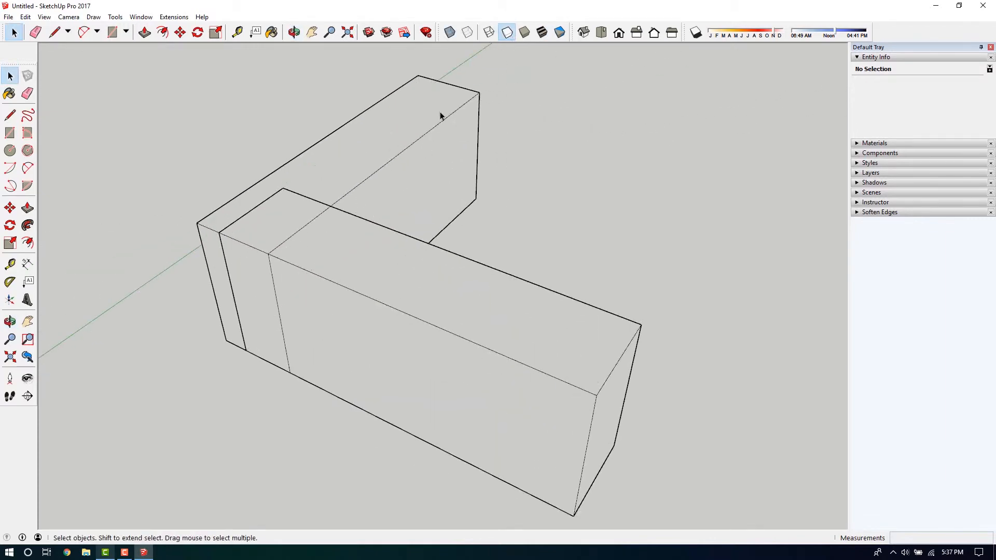
left_click(525, 32)
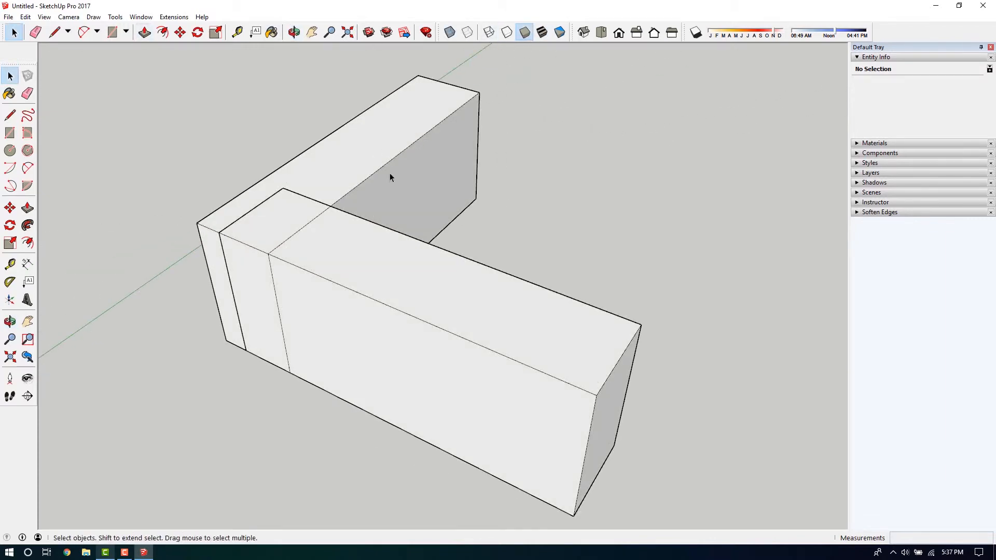
left_click(542, 33)
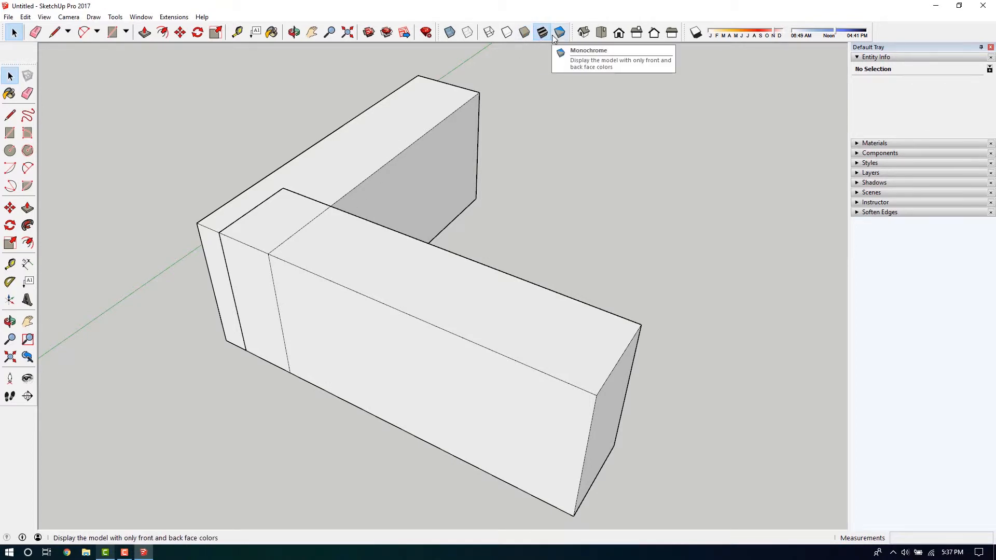
left_click(525, 33)
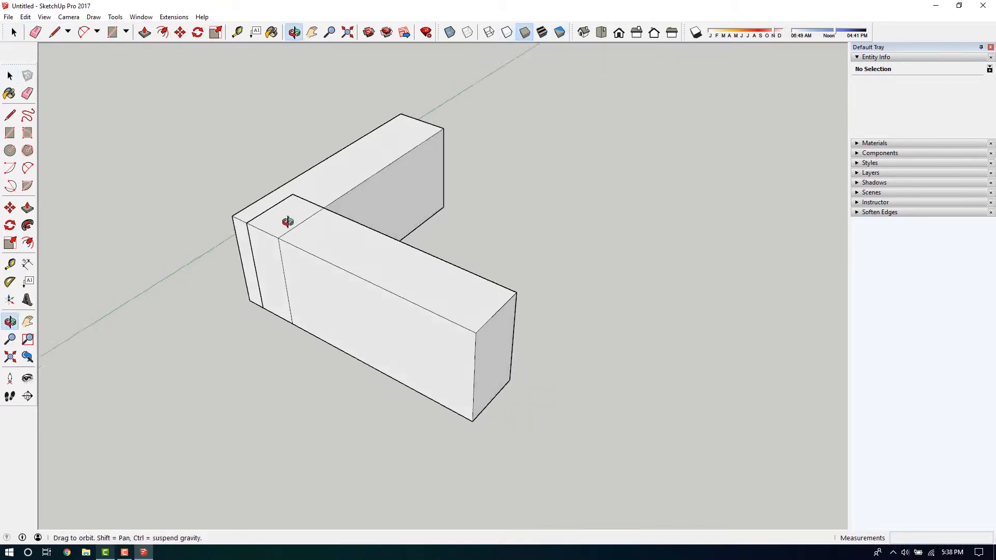
- Turn the model's shadows on and frame the two boxes from a lower angle
middle_click_drag(288, 222, 312, 217)
left_click(44, 17)
mouse_move(123, 186)
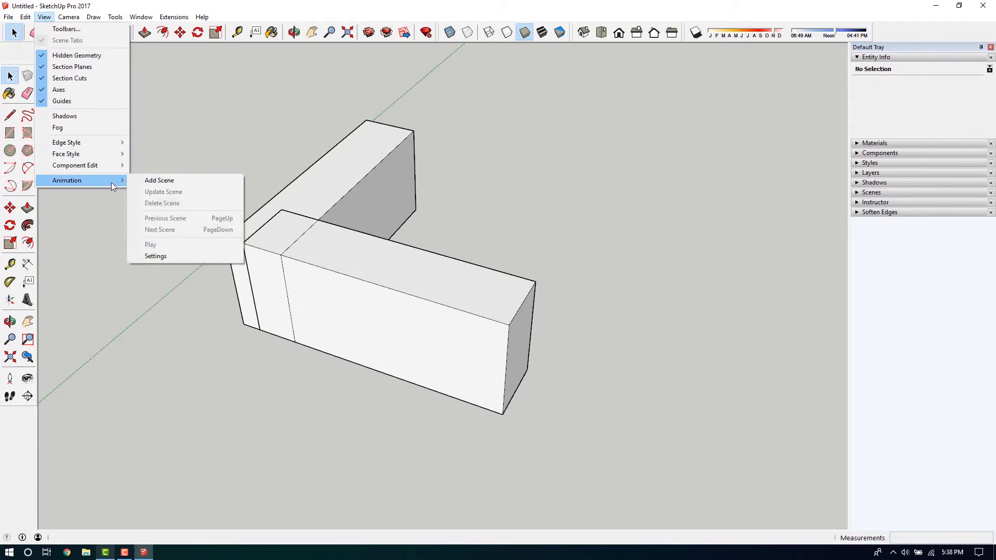
left_click(402, 289)
scroll(402, 289, "down", 3)
middle_click_drag(403, 289, 363, 244)
left_click(312, 34)
scroll(433, 261, "up", 3)
middle_click_drag(399, 284, 334, 302)
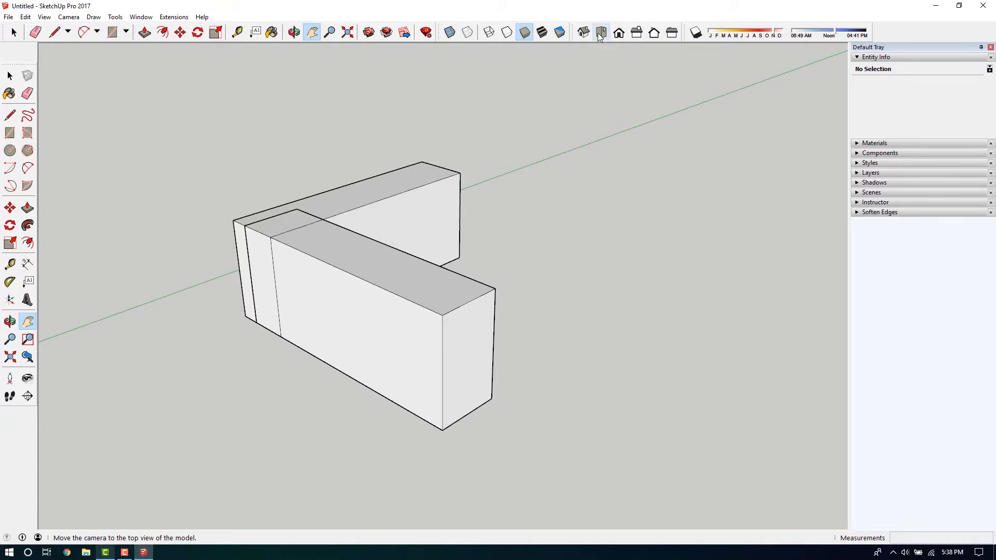
left_click(695, 33)
middle_click_drag(366, 262, 389, 291)
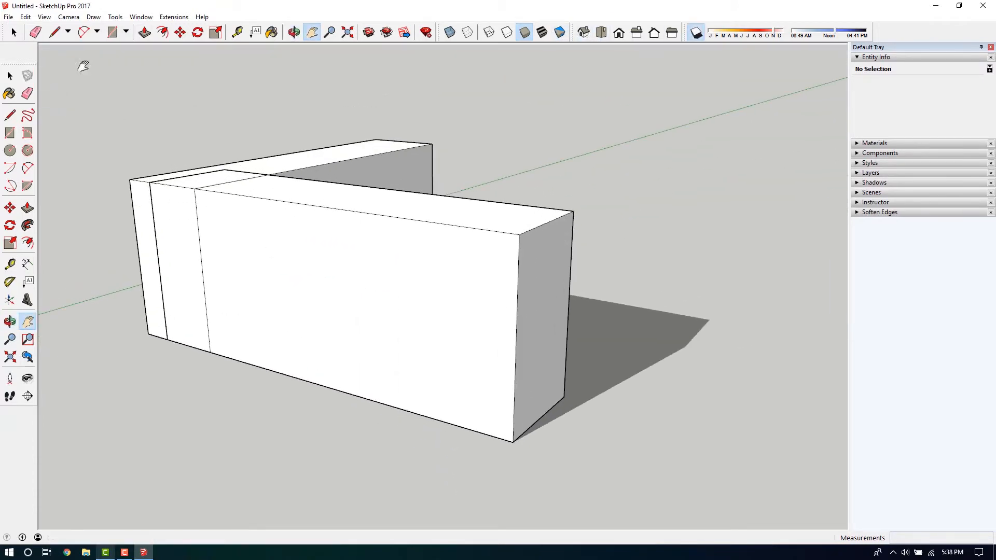
- Add a scene of the current view, saving the style changes as a new style
left_click(69, 17)
mouse_move(44, 17)
mouse_move(79, 180)
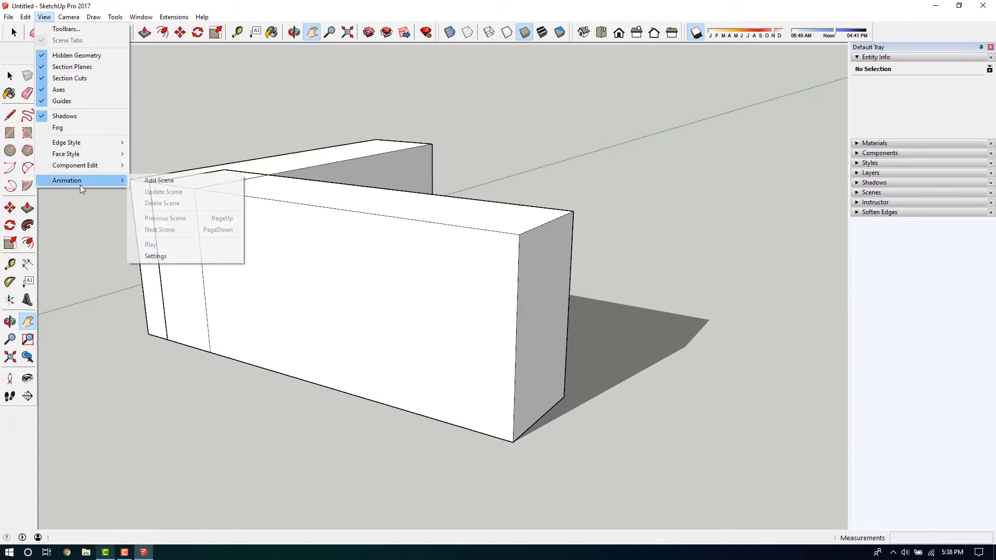
left_click(170, 184)
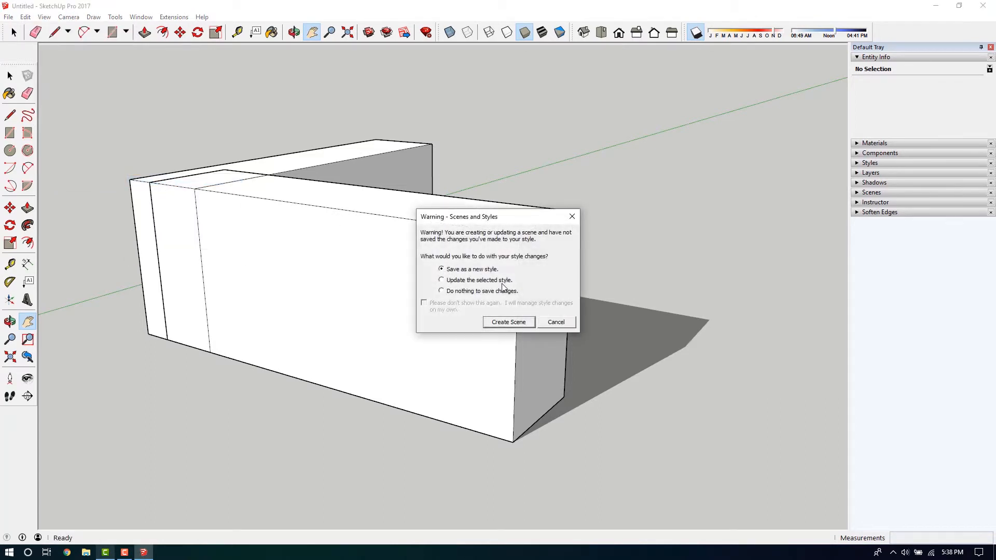
left_click(519, 324)
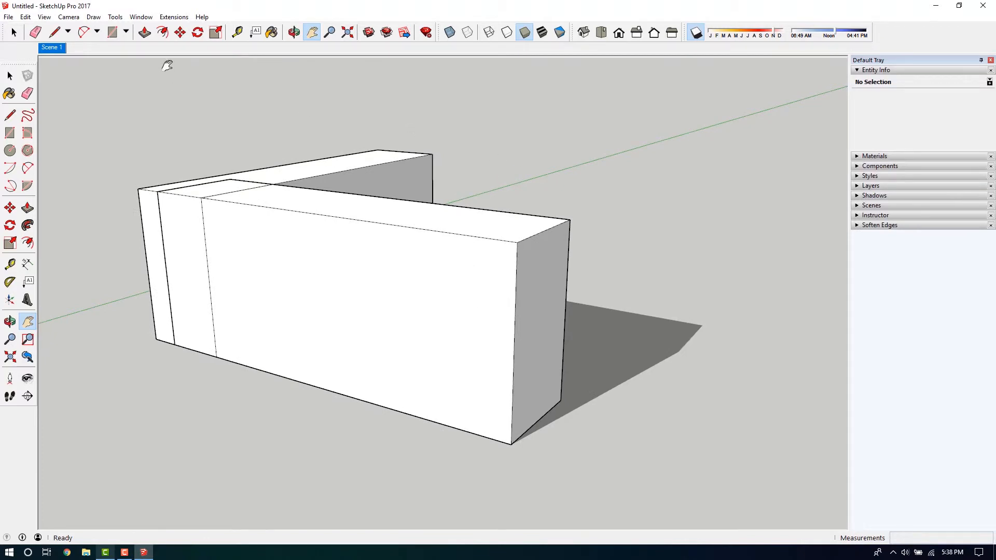
- Add a second scene showing the inner side of the boxes, and delete Scene 1
middle_click_drag(375, 228, 452, 291)
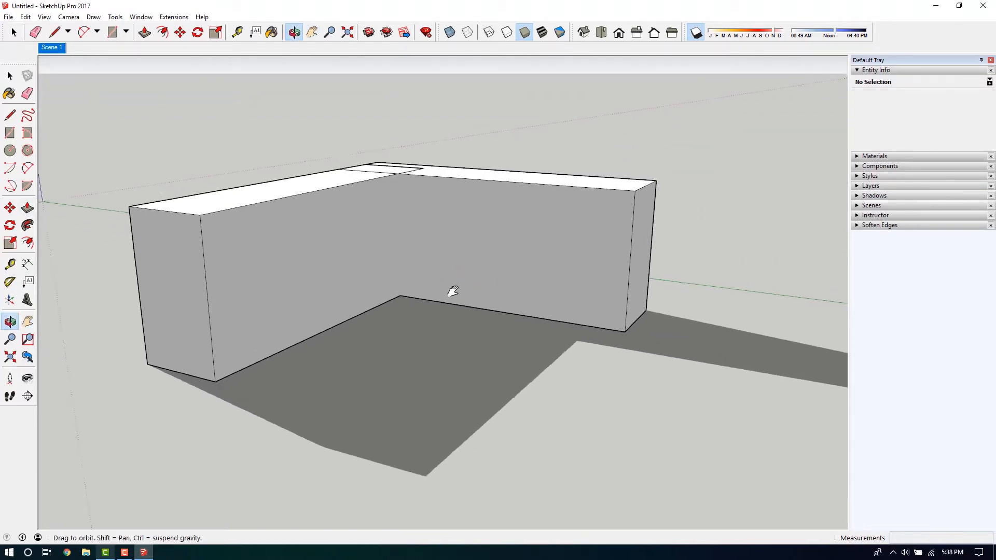
scroll(396, 270, "up", 5)
scroll(396, 270, "down", 5)
right_click(52, 48)
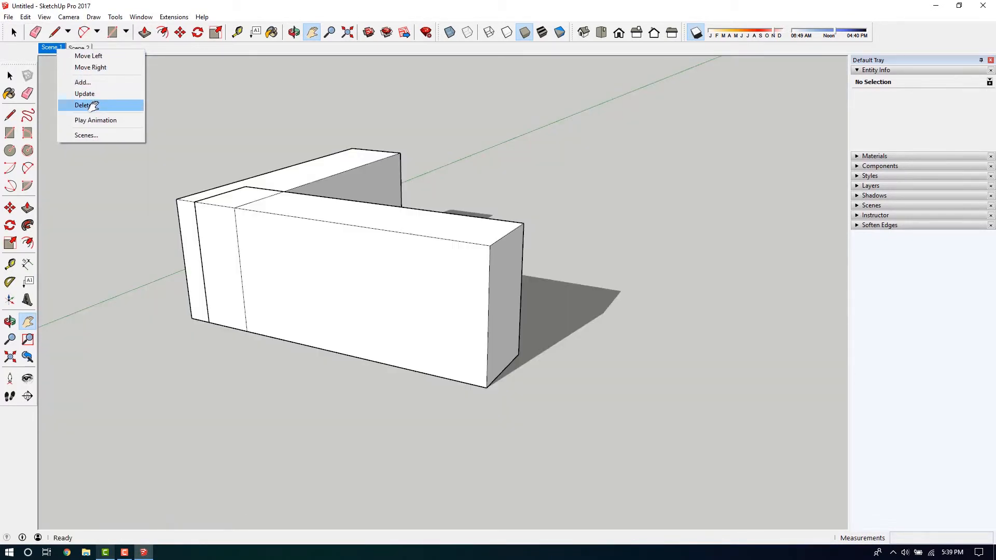
left_click(92, 105)
left_click(507, 303)
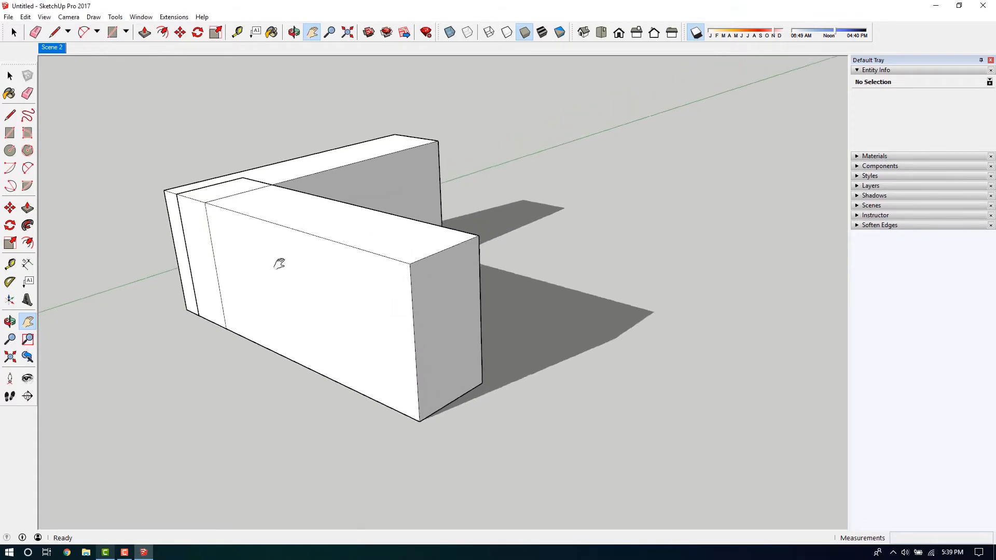
- Recall Scene 1, reframe the boxes, and update the scene with the new view
left_click(58, 49)
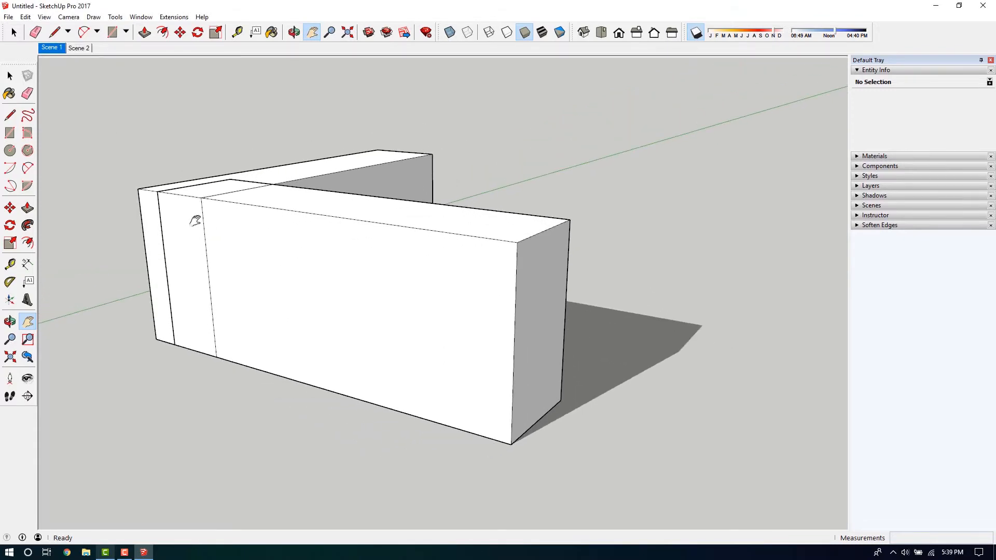
middle_click_drag(195, 219, 367, 262)
left_click_drag(368, 262, 262, 251)
key("h")
right_click(51, 47)
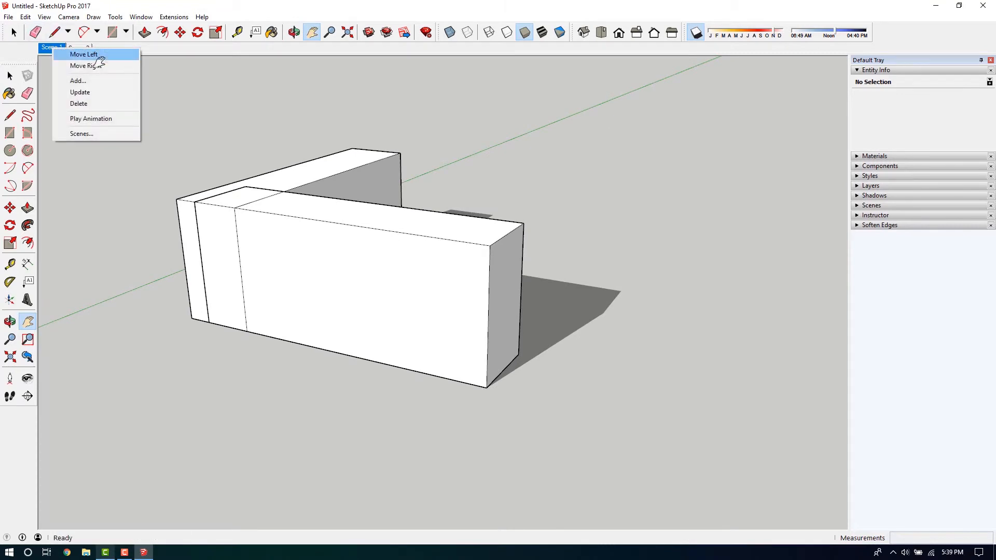
left_click(80, 92)
- Play the animation through the scenes, stop it, and open the animation settings
right_click(52, 48)
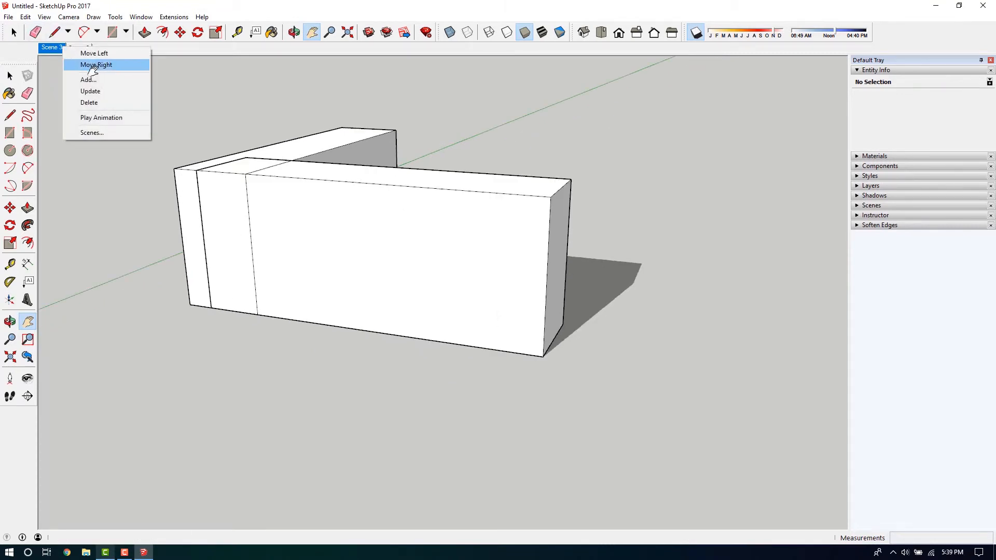
left_click(91, 118)
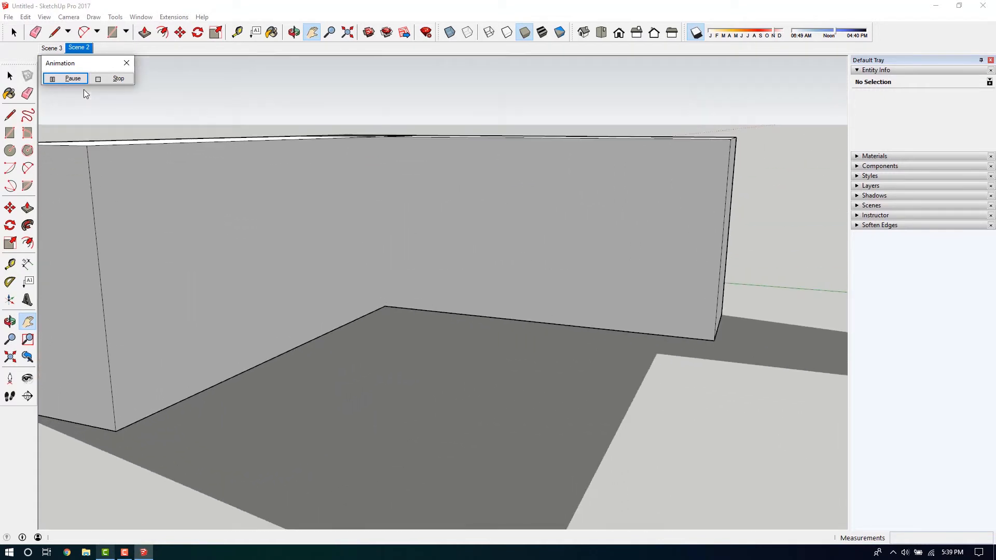
left_click(98, 79)
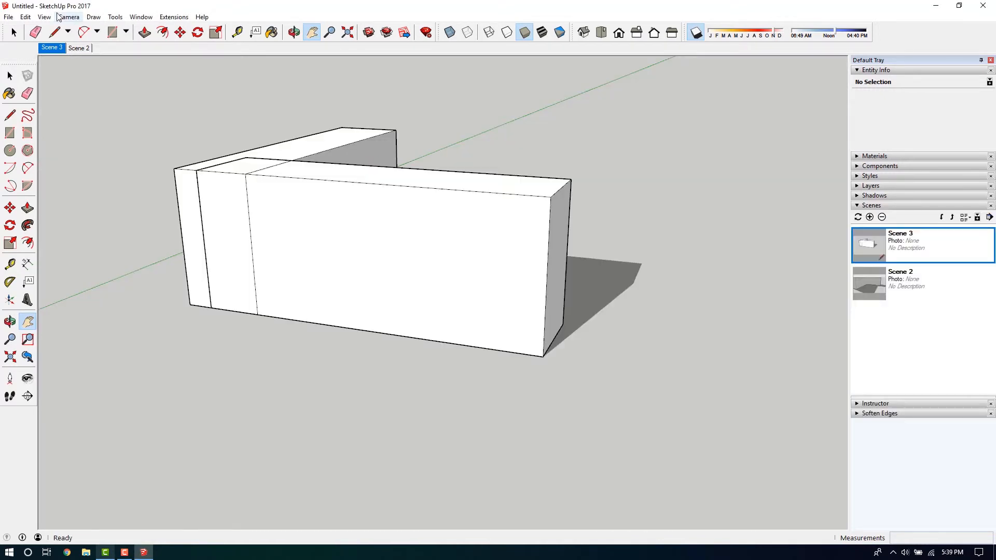
left_click(25, 16)
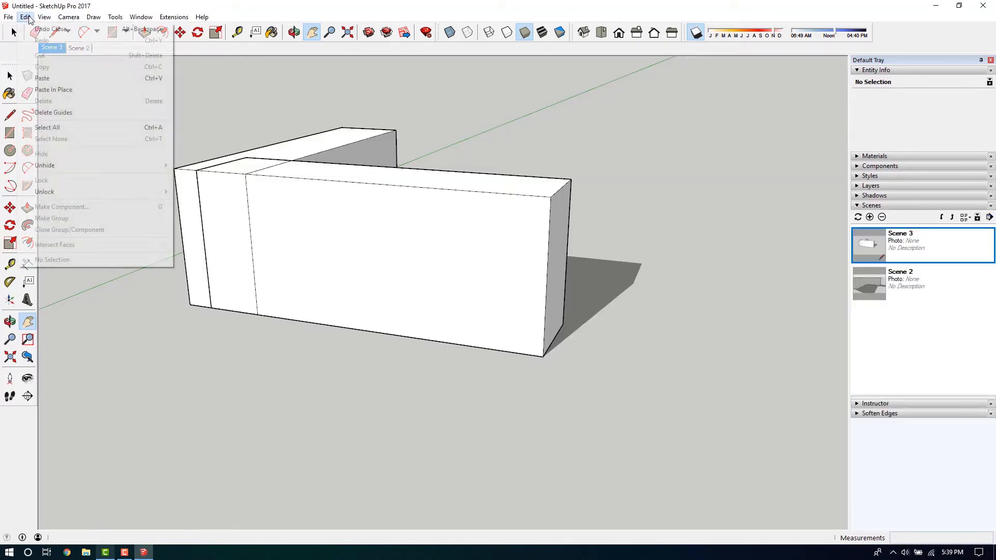
mouse_move(79, 180)
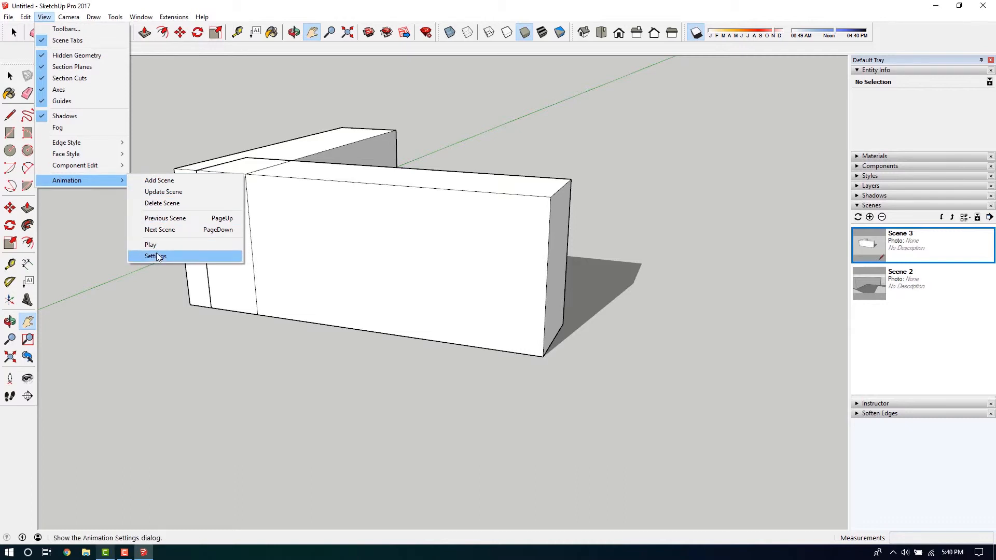
left_click(148, 256)
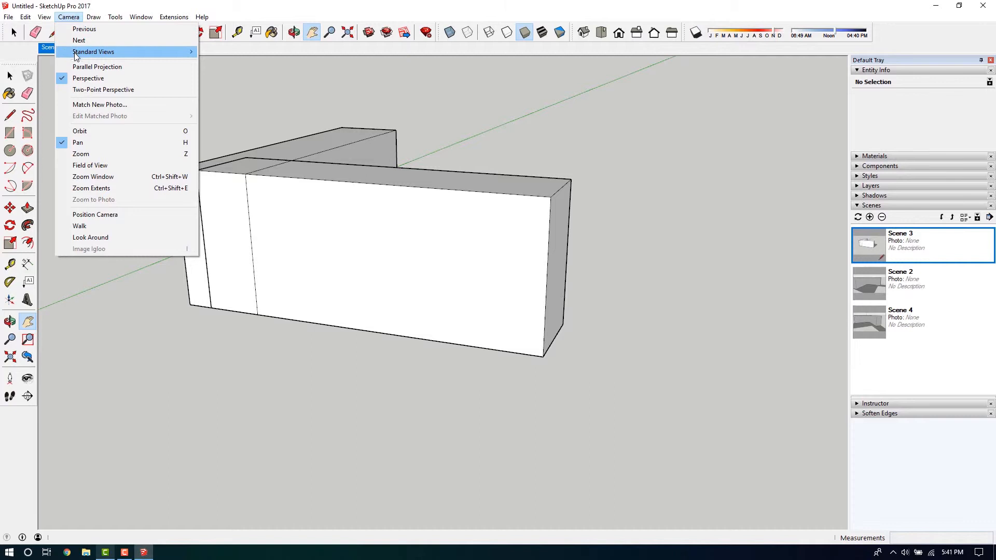
- Undock the Views toolbar and dock it back between the Styles and Shadows toolbars
mouse_move(74, 52)
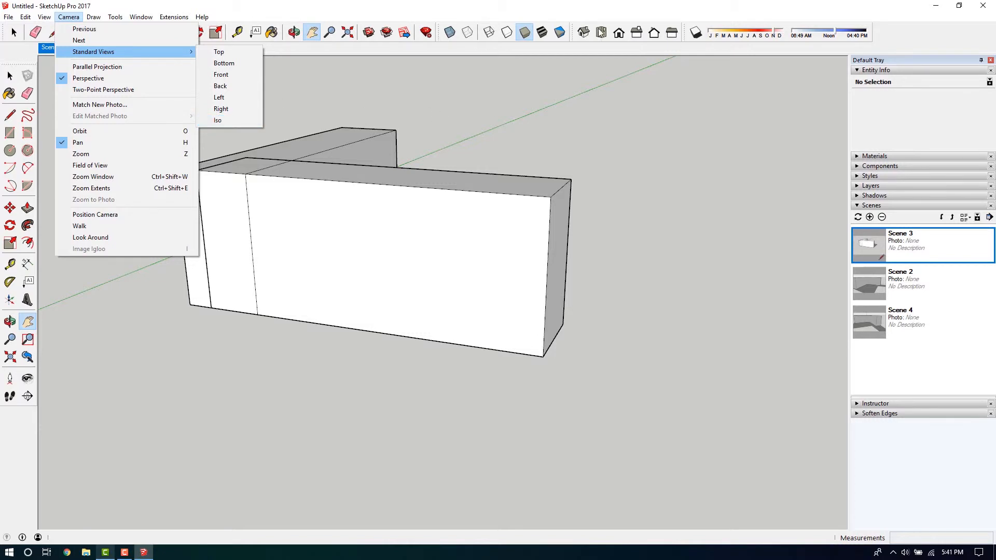
left_click(575, 33)
left_click_drag(572, 32, 572, 74)
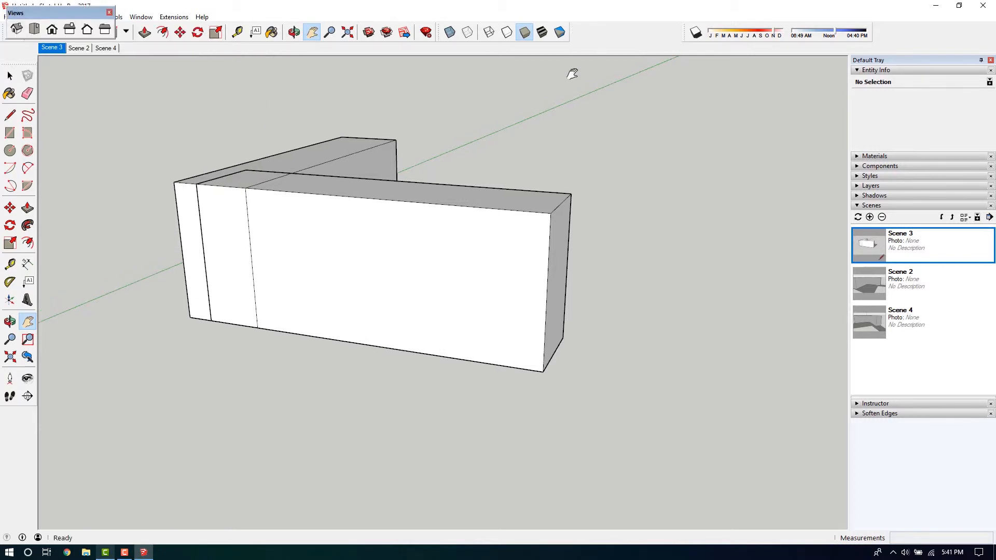
left_click_drag(66, 18, 633, 33)
- View the boxes from the front and top, and compare Parallel Projection with Perspective in the top view
left_click(619, 32)
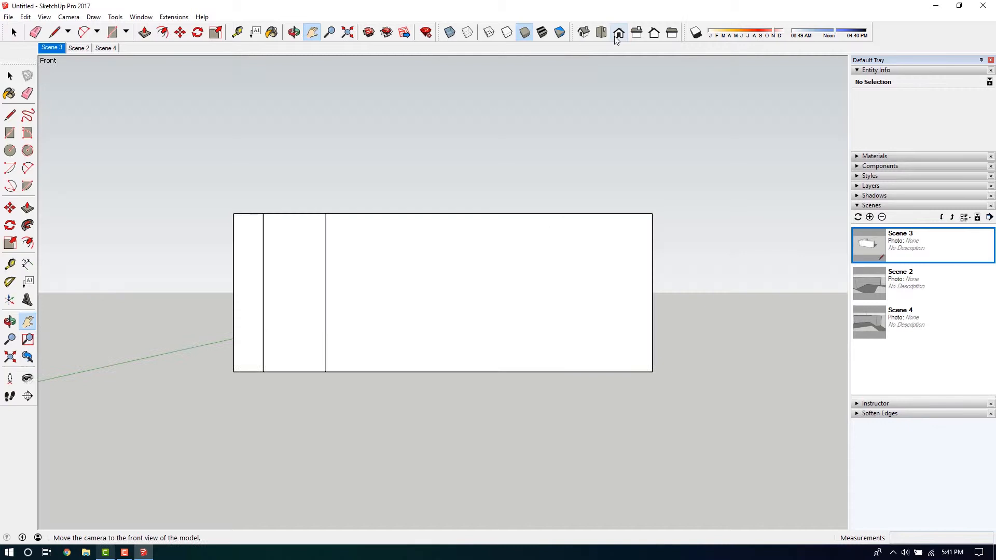
left_click(605, 32)
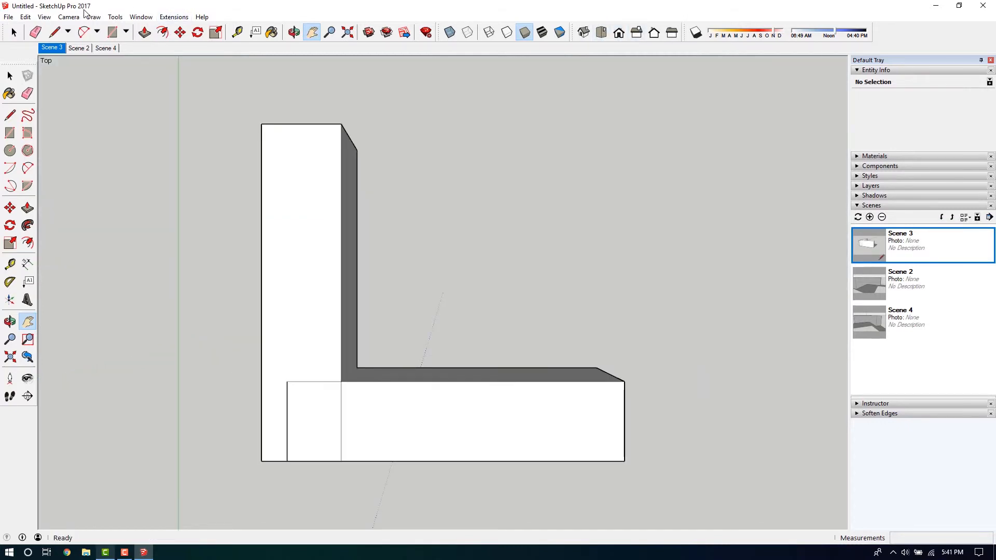
left_click(68, 17)
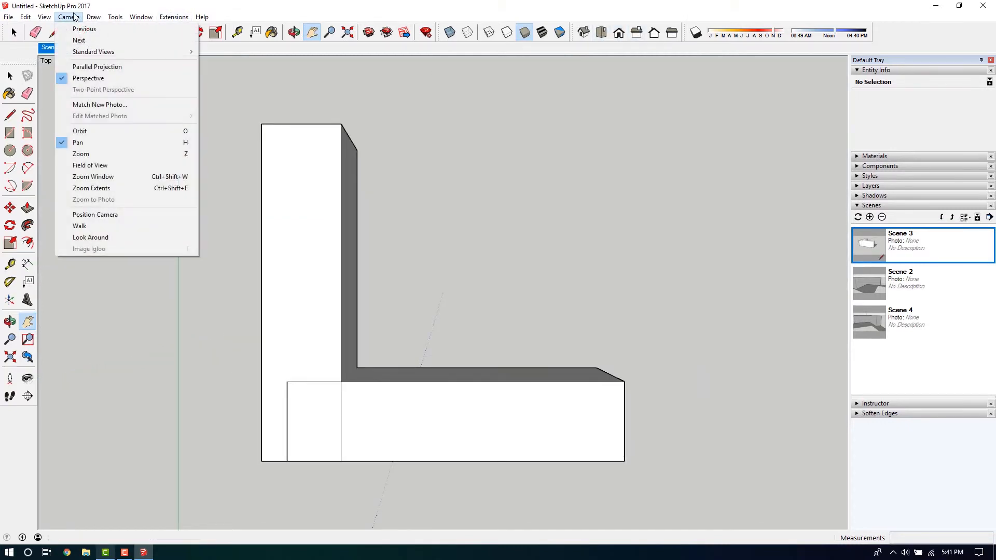
left_click(86, 67)
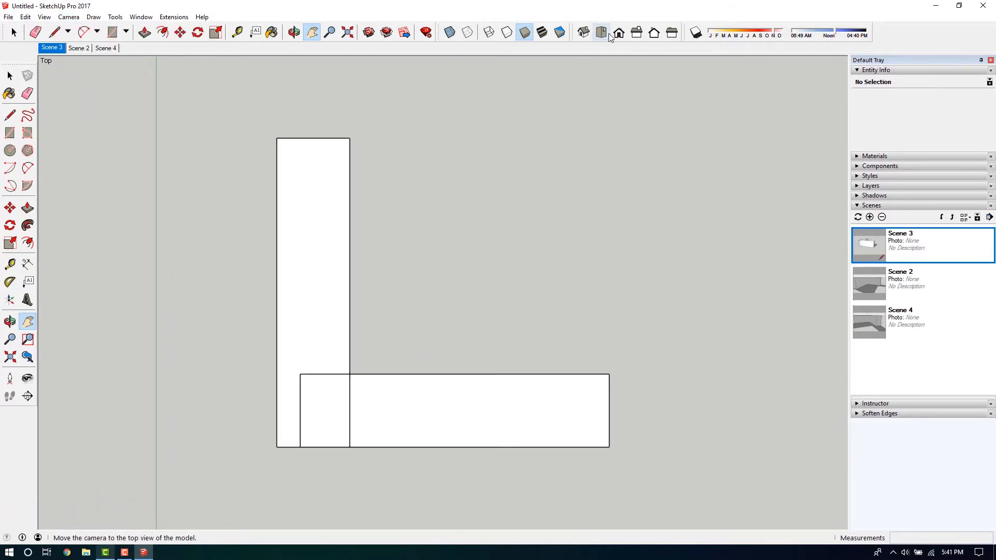
left_click(68, 17)
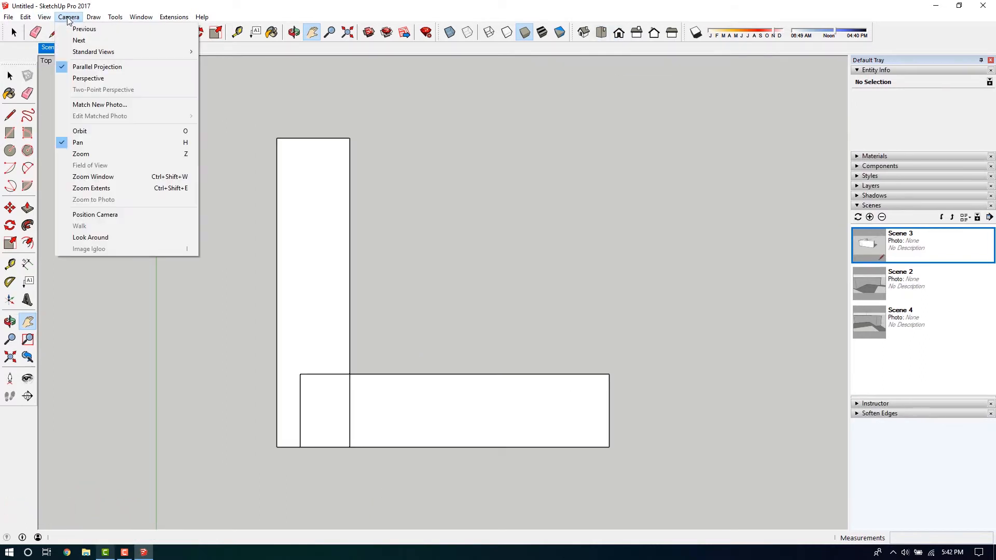
left_click(82, 78)
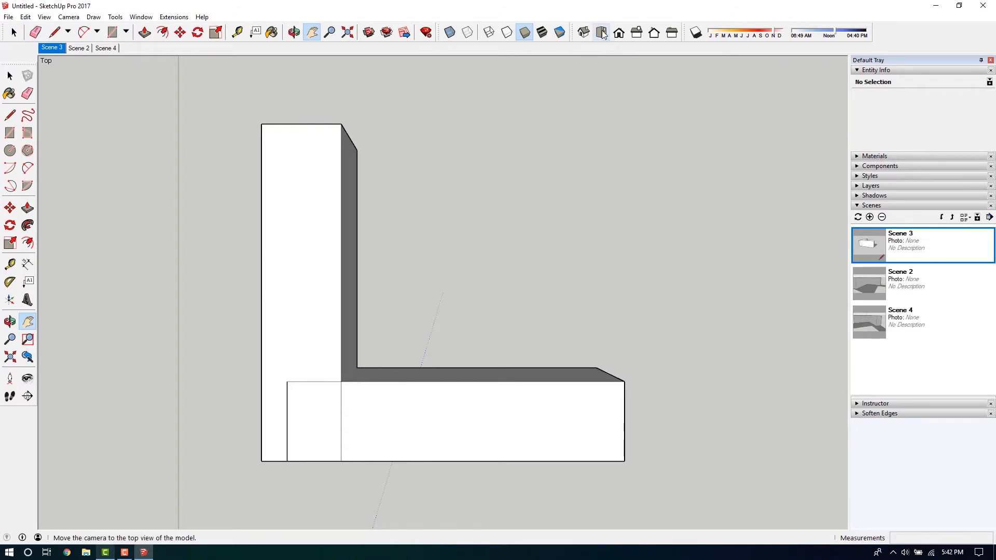
- Show the model's front and right views, and switch the camera to Two-Point Perspective
left_click(621, 33)
left_click(636, 33)
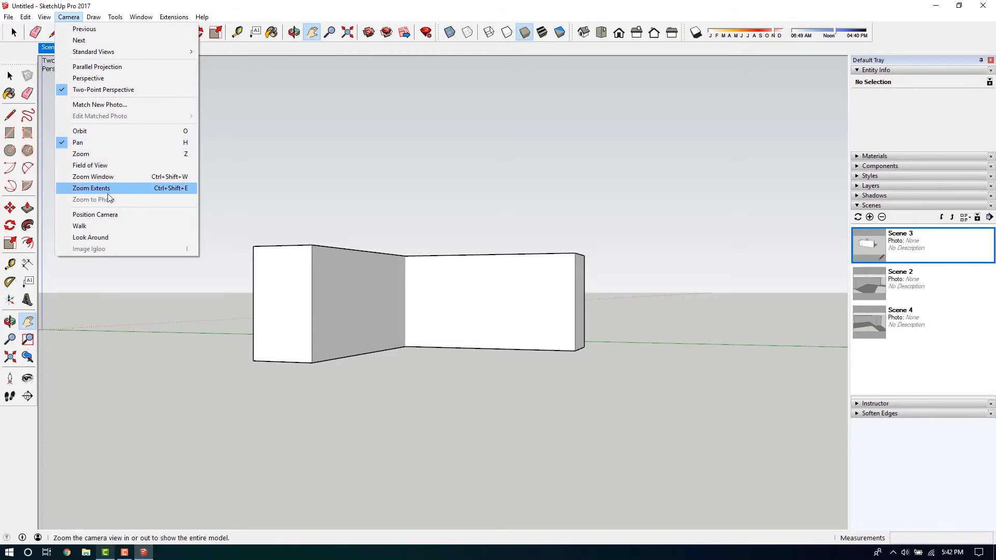
left_click(290, 182)
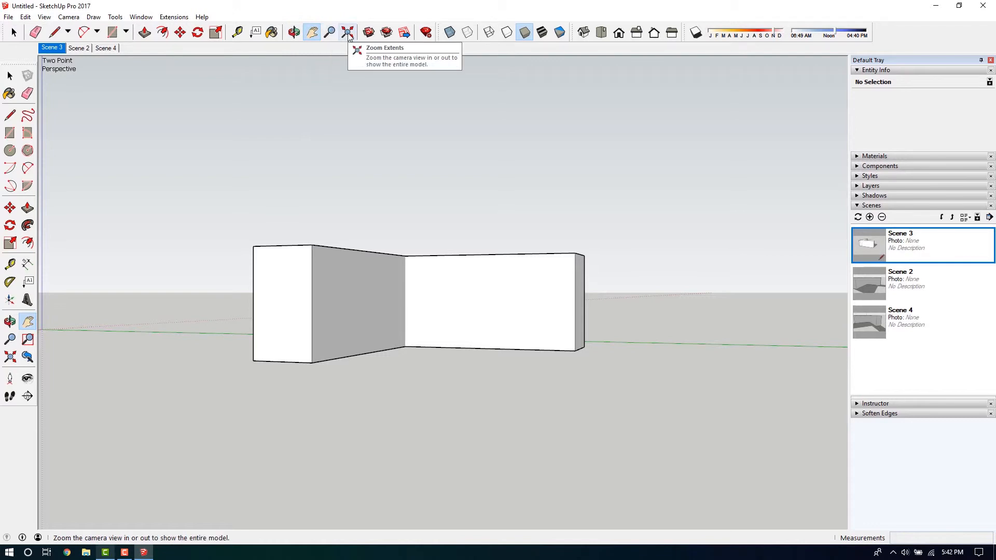
left_click(69, 17)
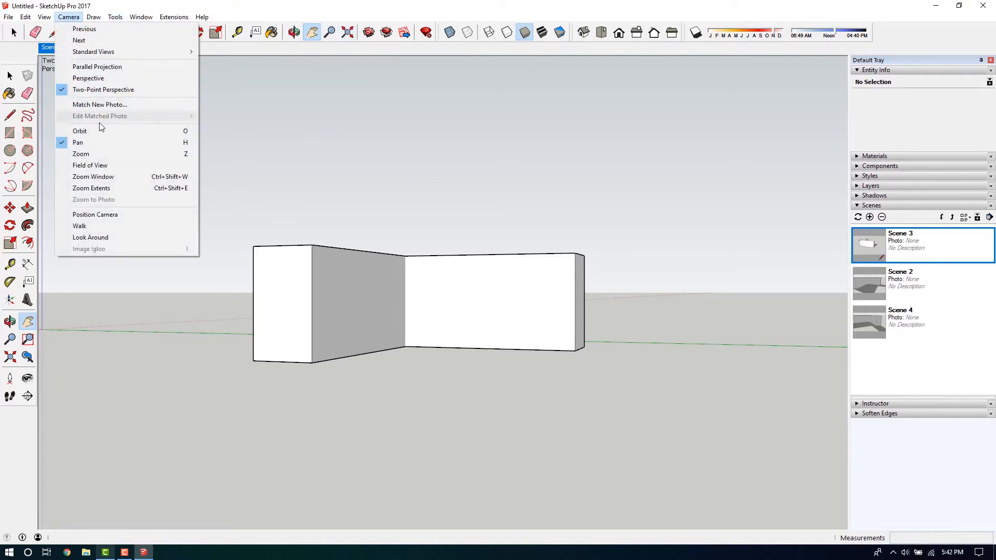
- Try the Field of View camera option, zoom in on the boxes, and fit the whole model with Zoom Extents
left_click(90, 165)
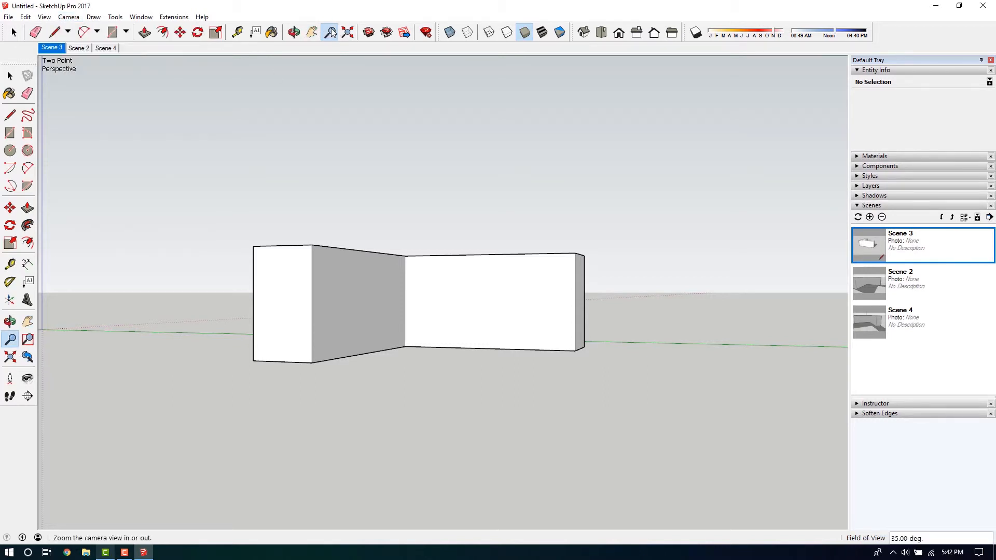
left_click(311, 32)
left_click(44, 16)
key("Escape")
left_click(329, 32)
left_click_drag(396, 163, 382, 32)
left_click(347, 32)
left_click(312, 32)
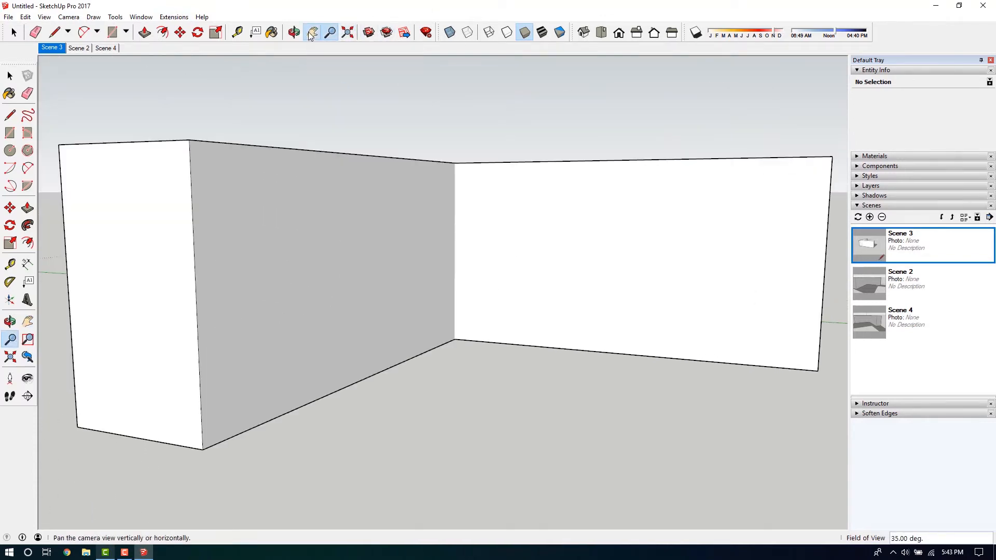
- Orbit and zoom close to the box faces, and fit the model again with Zoom Extents
scroll(431, 197, "up", 5)
middle_click_drag(431, 197, 395, 67)
key("z")
scroll(511, 260, "down", 5)
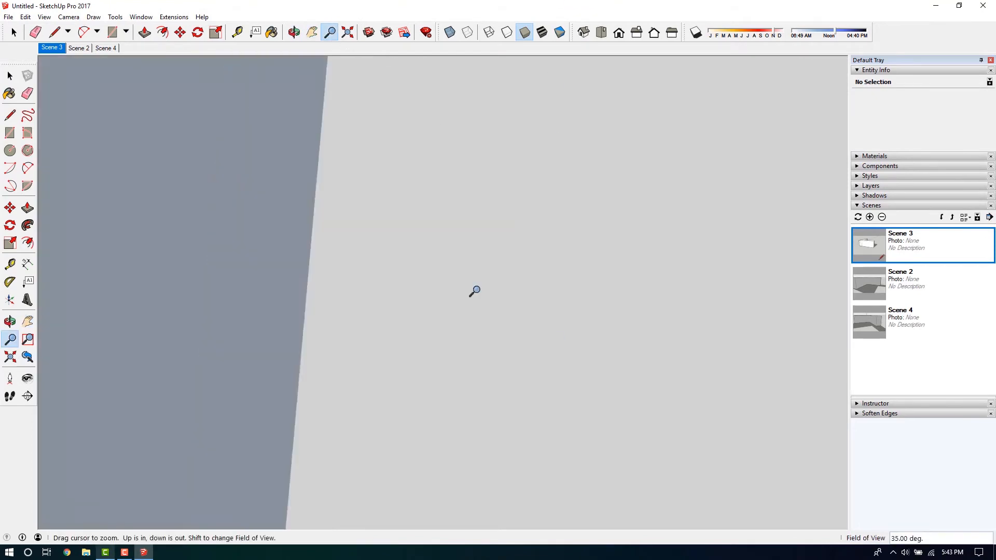
left_click(347, 32)
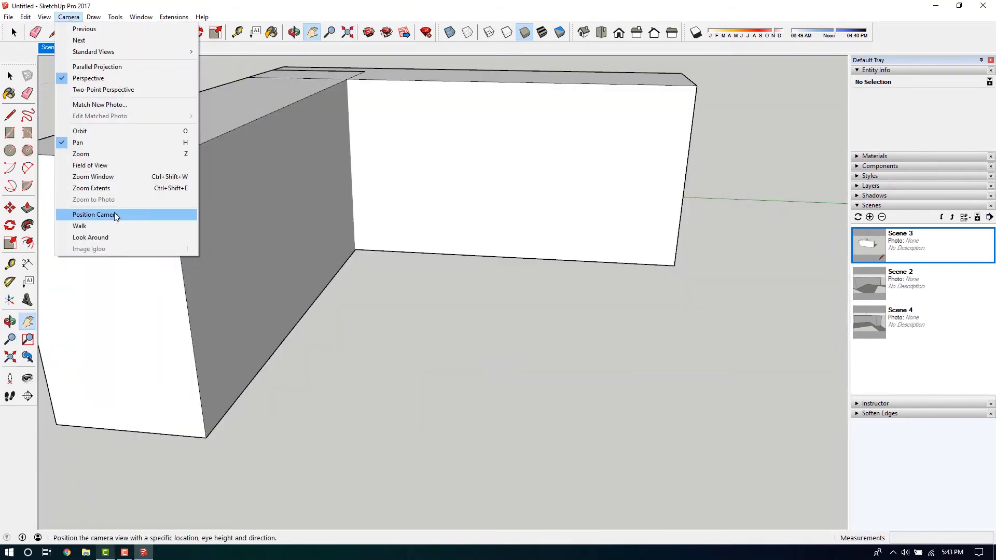
- Position the camera on the ground in front of the boxes, look around from there, and return to an overview of the model
left_click(114, 213)
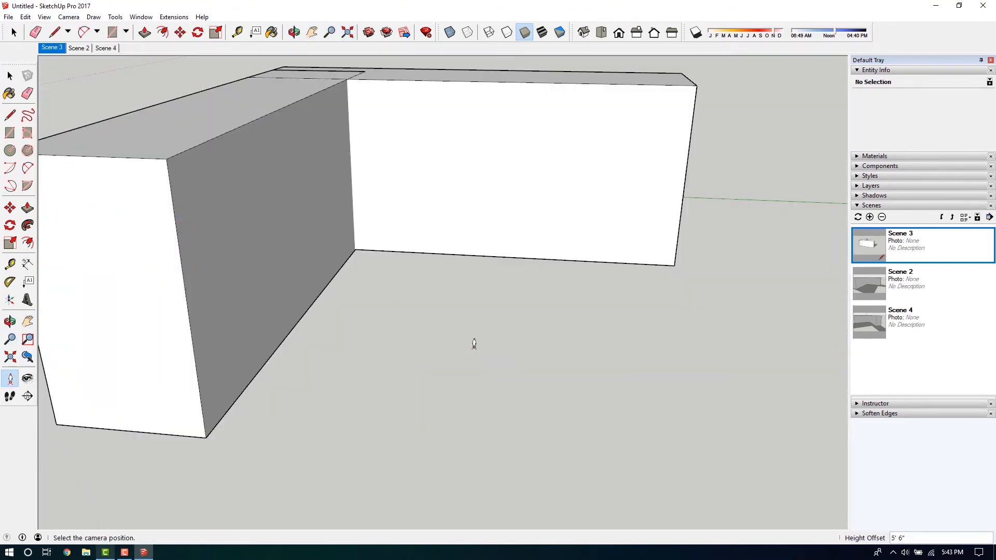
left_click(623, 435)
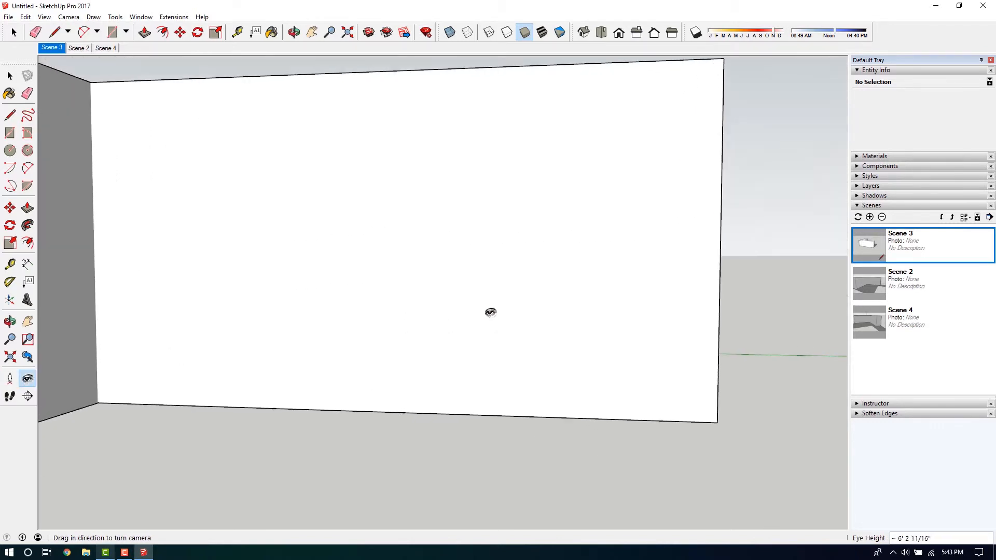
left_click_drag(489, 311, 297, 328)
left_click(347, 34)
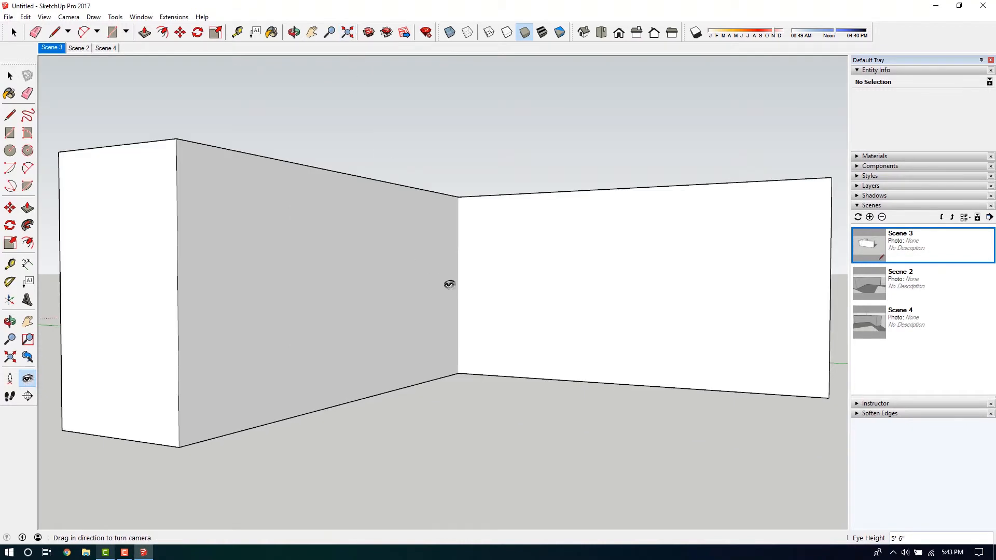
middle_click_drag(447, 286, 447, 358)
scroll(444, 264, "down", 3)
- Review the available line, arc and shape drawing commands and the list of editing and measuring tools
left_click(93, 17)
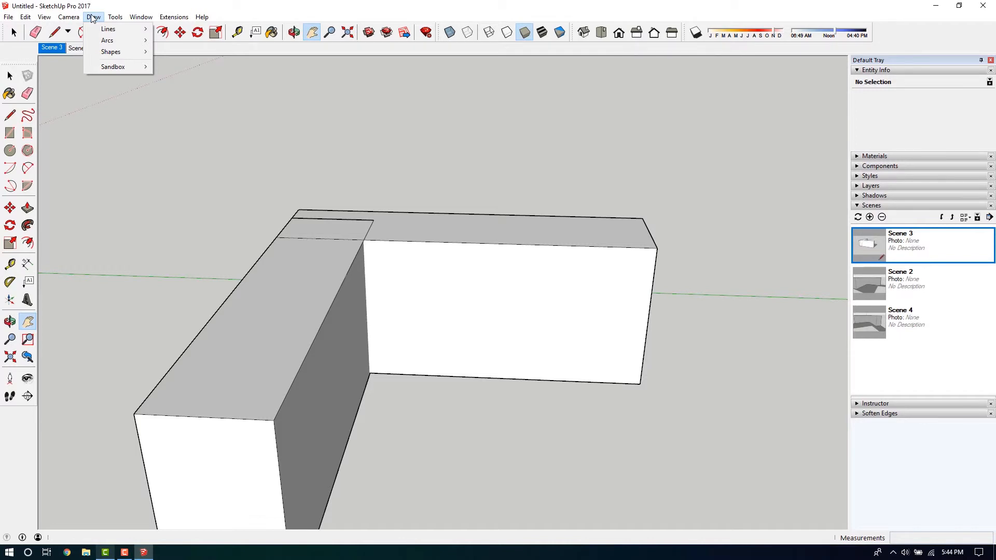
mouse_move(112, 33)
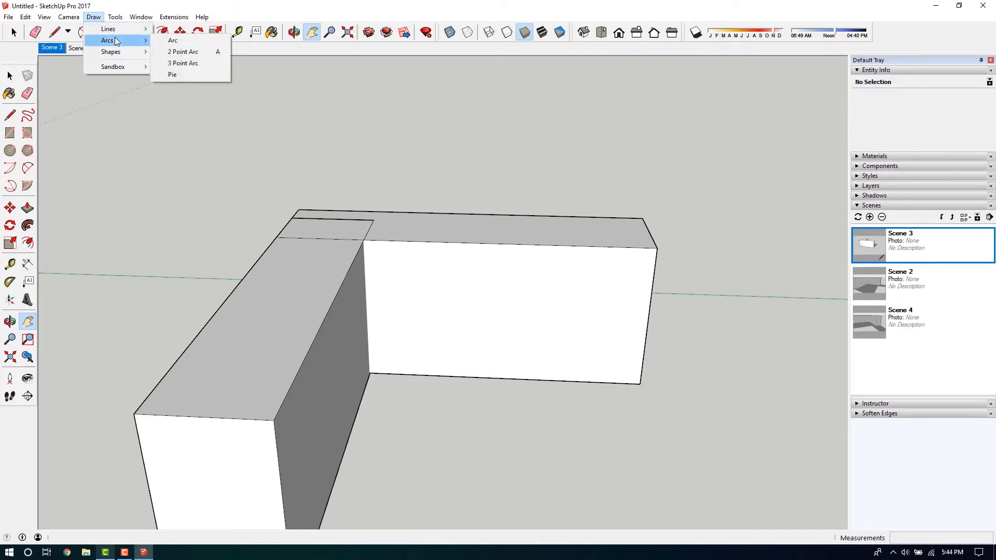
mouse_move(117, 54)
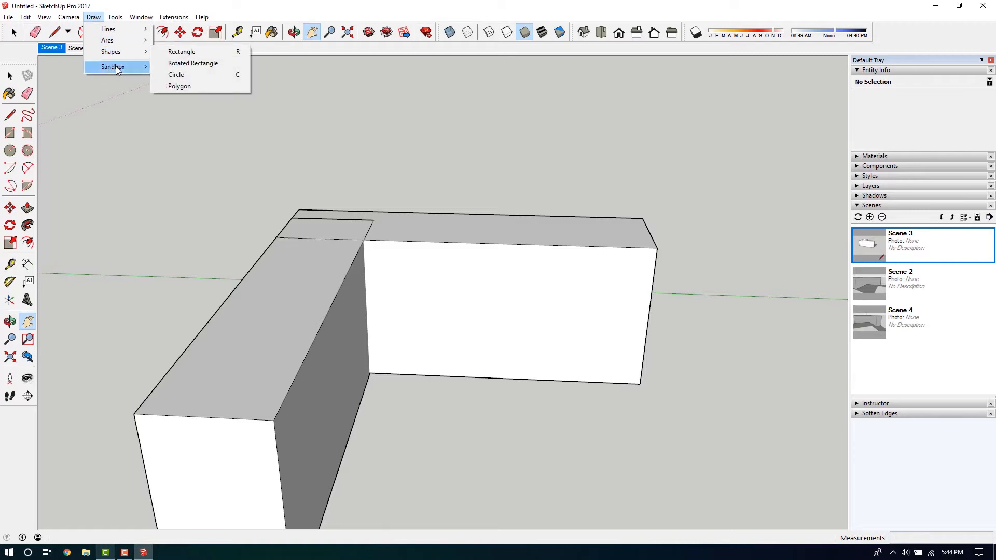
key("Escape")
key("Escape")
left_click(310, 36)
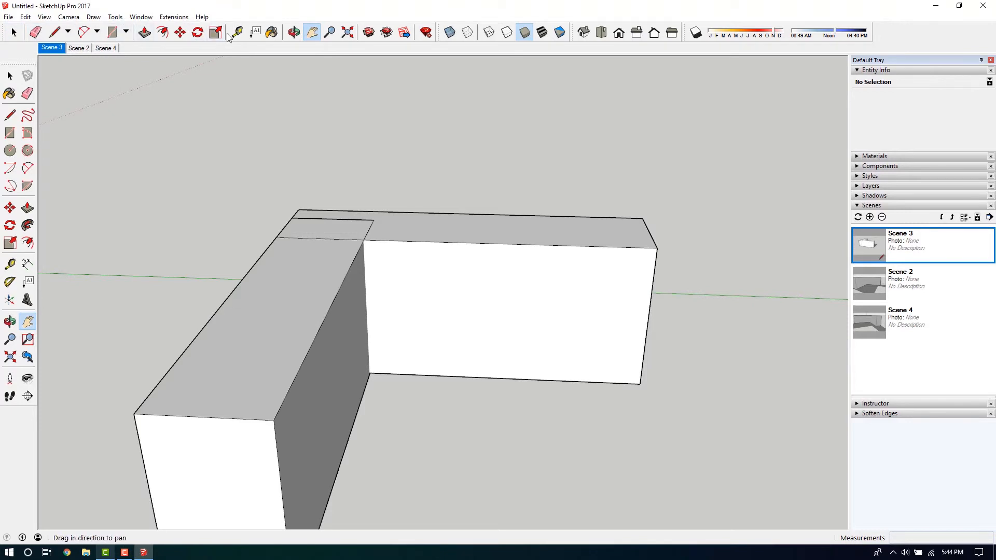
left_click(115, 17)
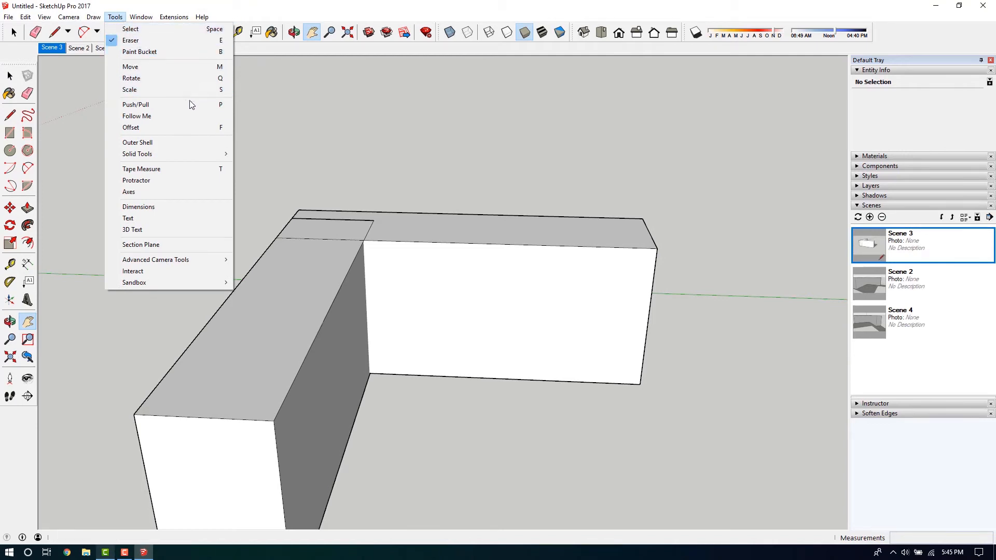
left_click(189, 142)
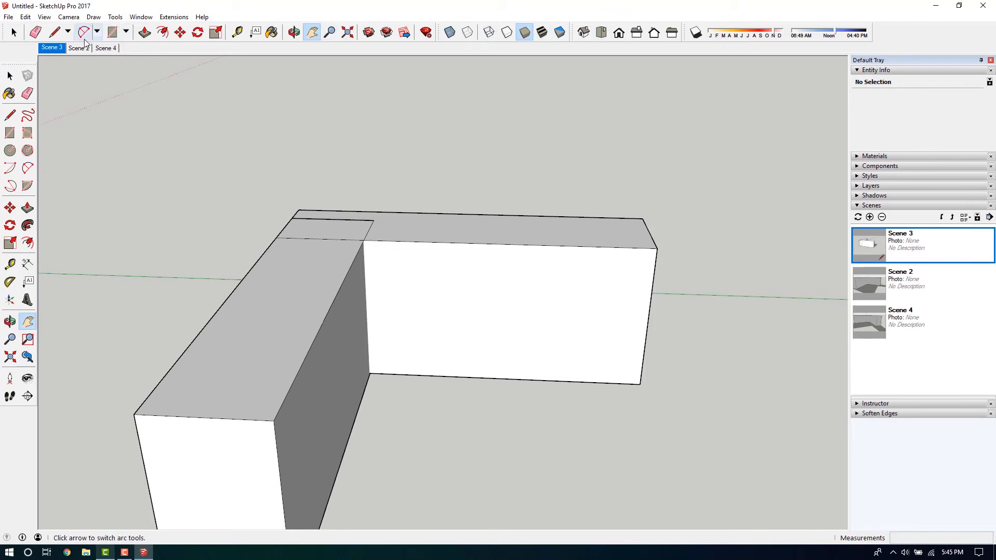
- Add Fog to the Default Tray and collapse the Entity Info and Scenes sections
left_click(141, 17)
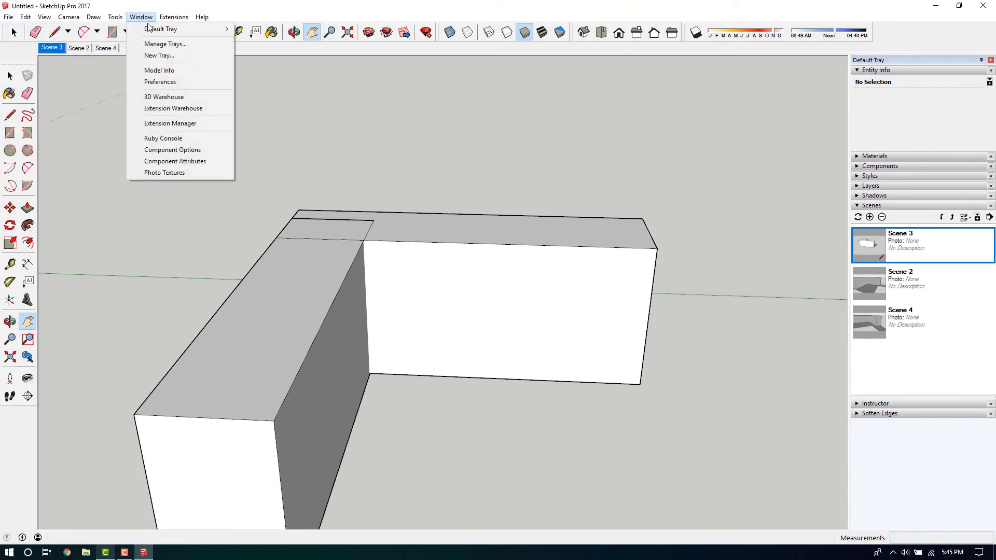
mouse_move(155, 29)
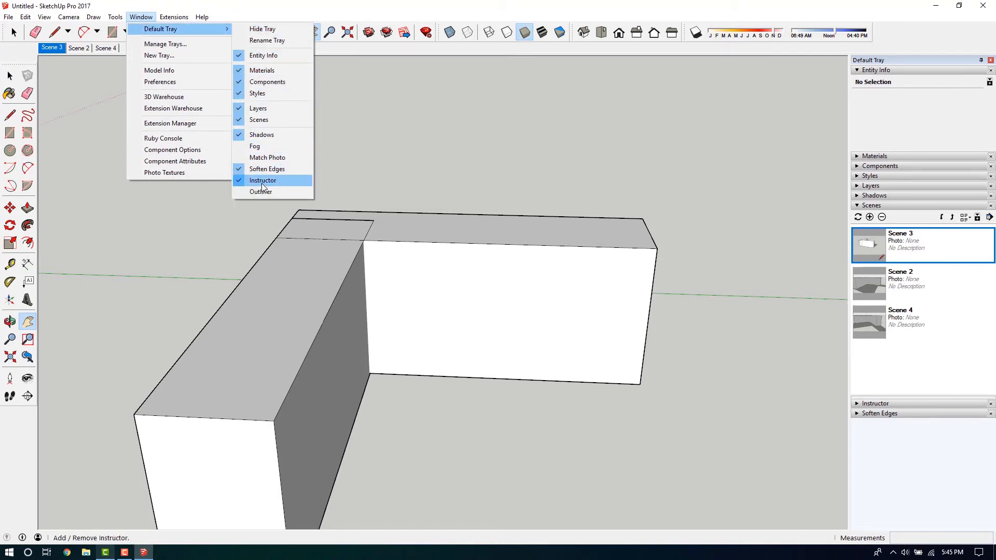
left_click(255, 146)
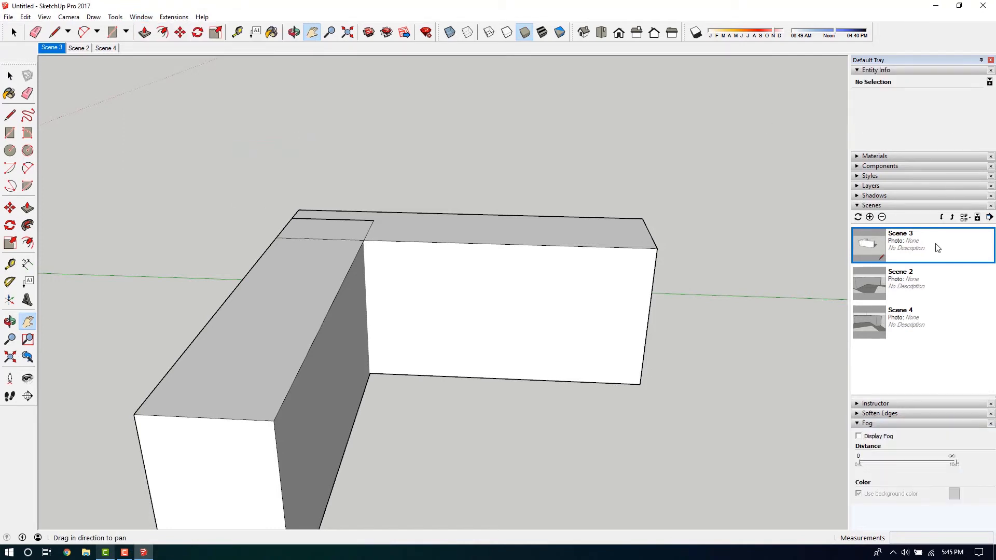
left_click(872, 70)
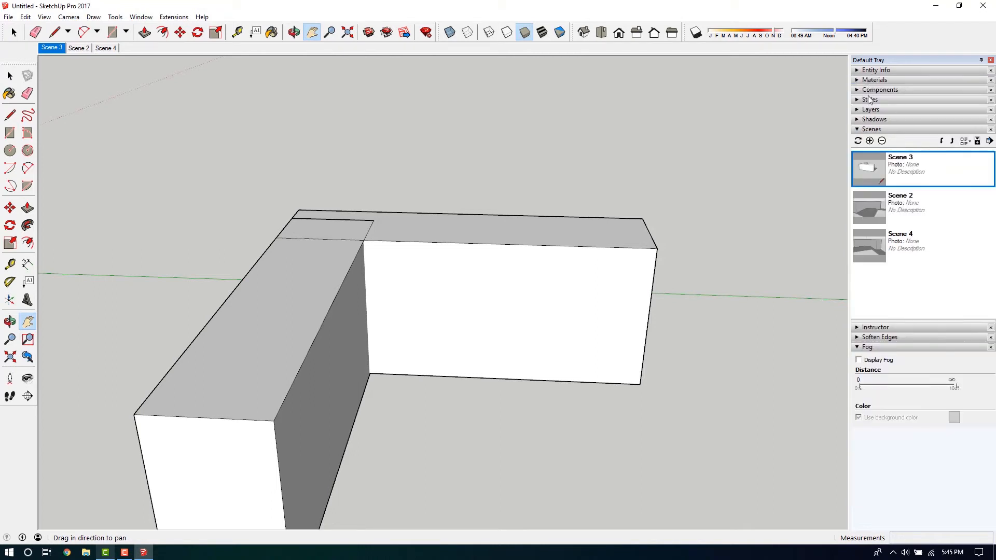
left_click(865, 130)
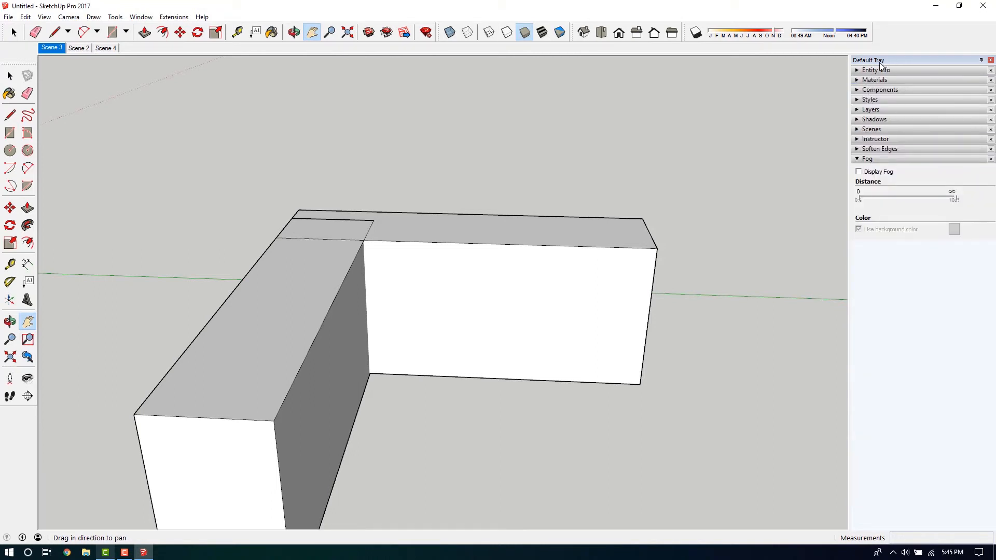
- Examine the rear box group's Entity Info and the Wood materials collection, including the material editing options
left_click(872, 70)
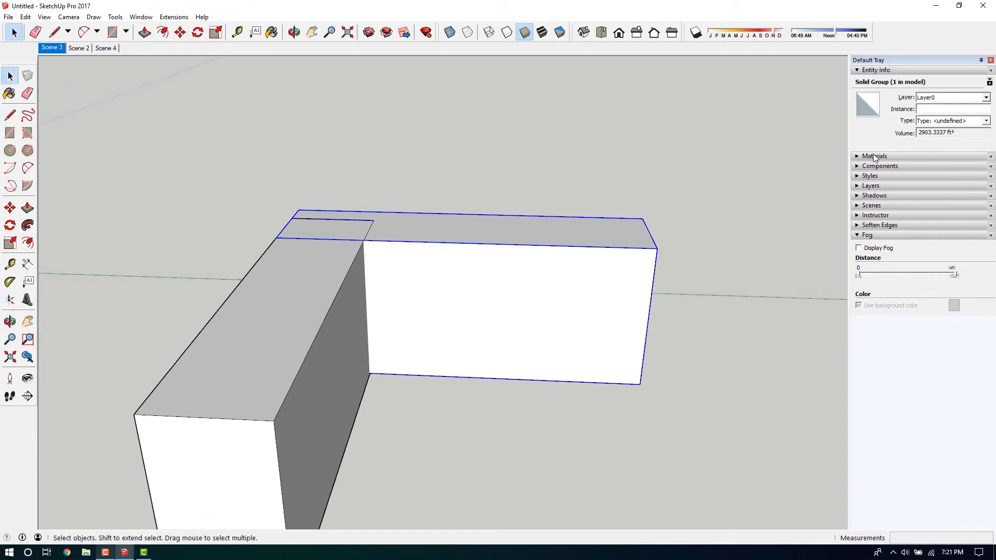
left_click(875, 156)
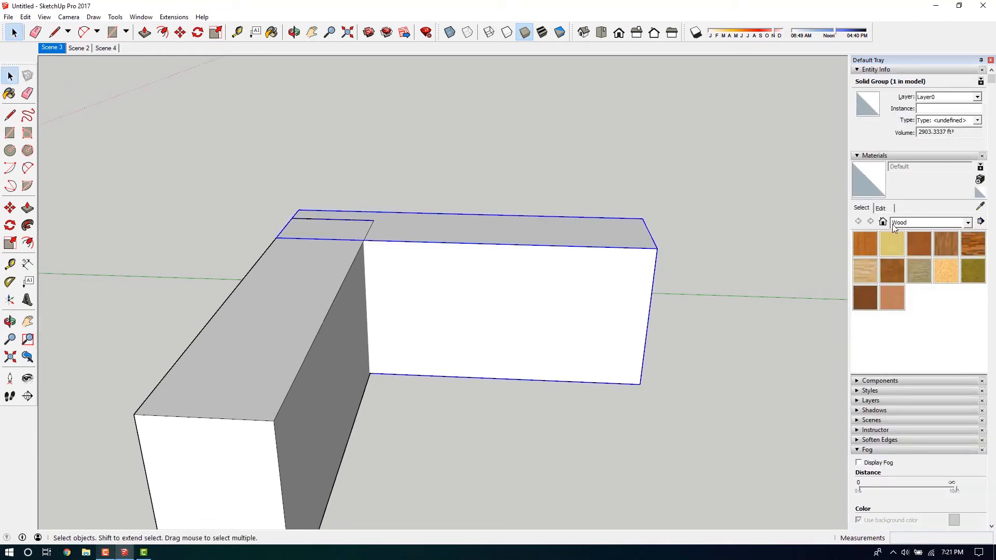
left_click(856, 70)
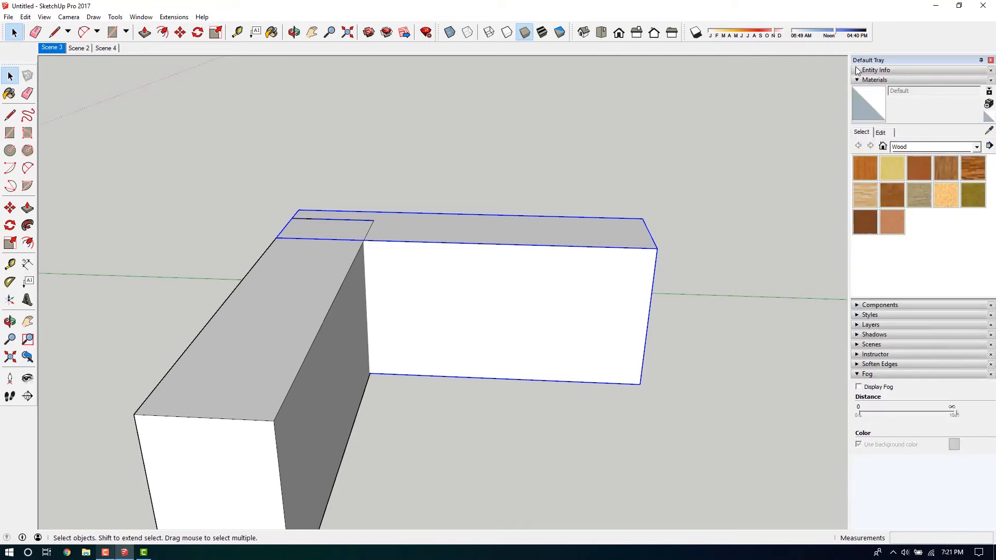
left_click(880, 133)
left_click(865, 132)
- Open Model Info and examine its Animation, Classifications, Components and Rendering settings
left_click(140, 17)
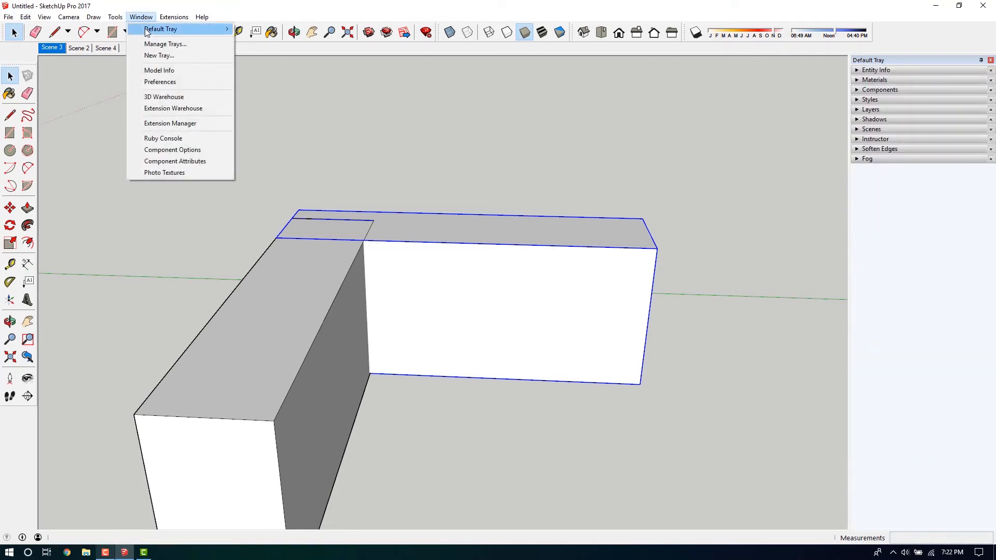
left_click(185, 74)
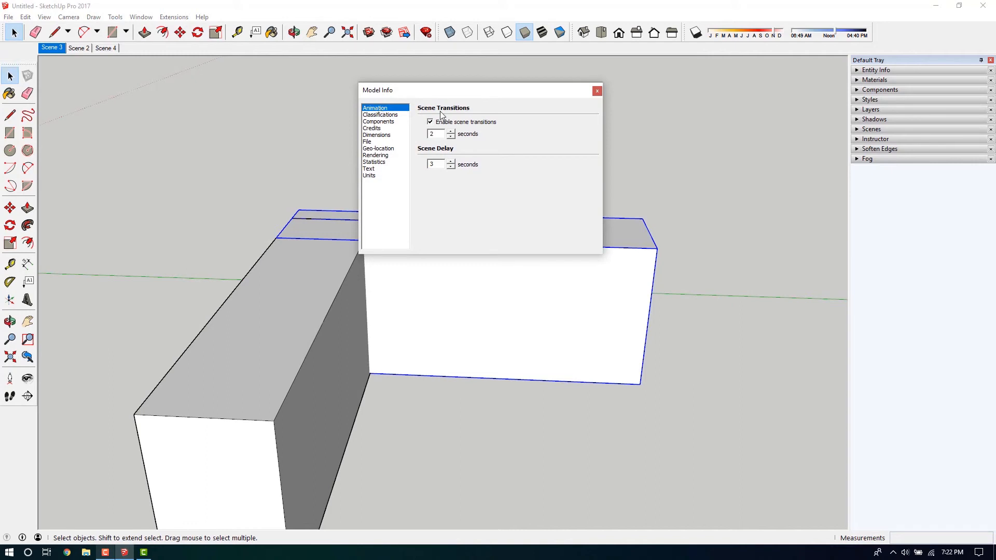
left_click(388, 115)
left_click(439, 161)
left_click(387, 122)
left_click(375, 155)
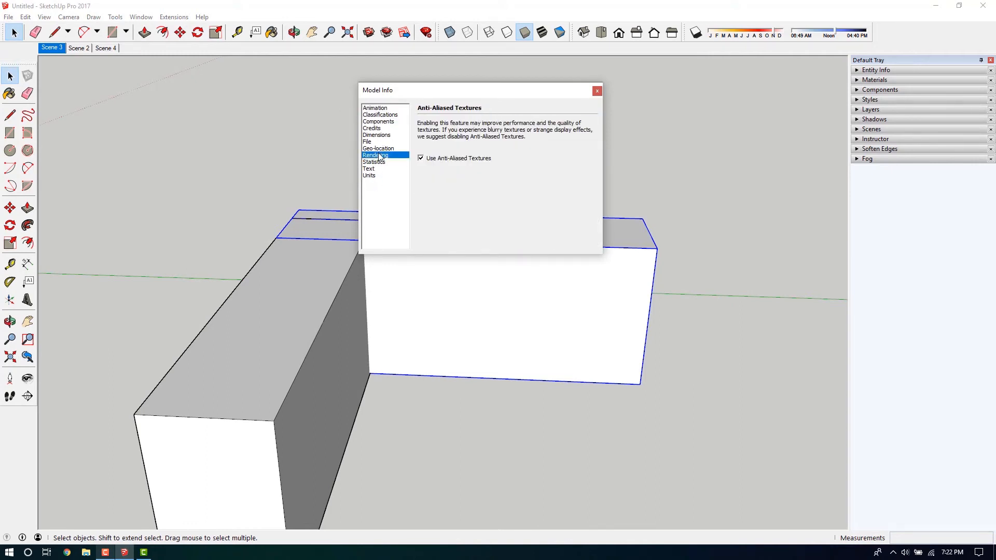
- Set the precision of the model's length units to 1/8" and close Model Info
left_click(369, 176)
left_click(498, 140)
left_click(480, 168)
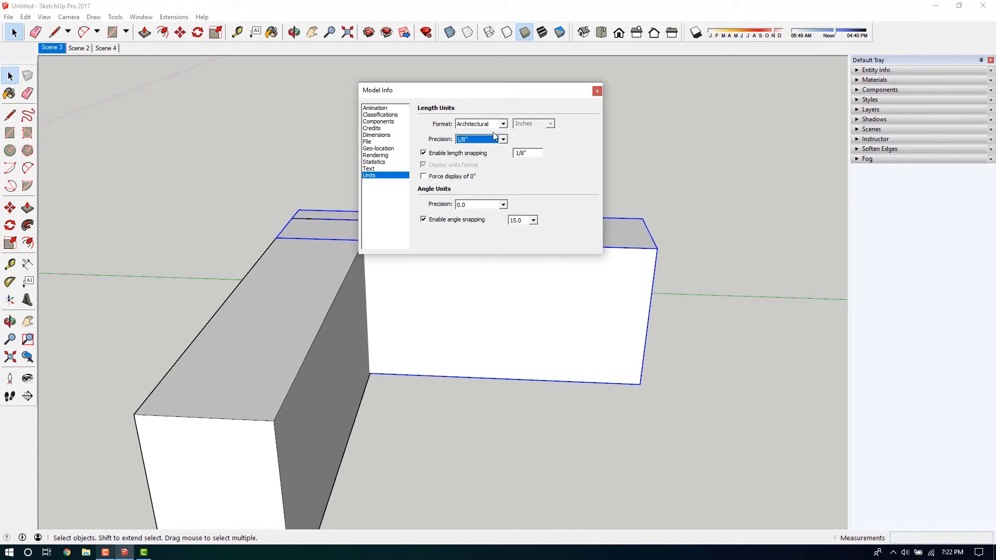
left_click(597, 91)
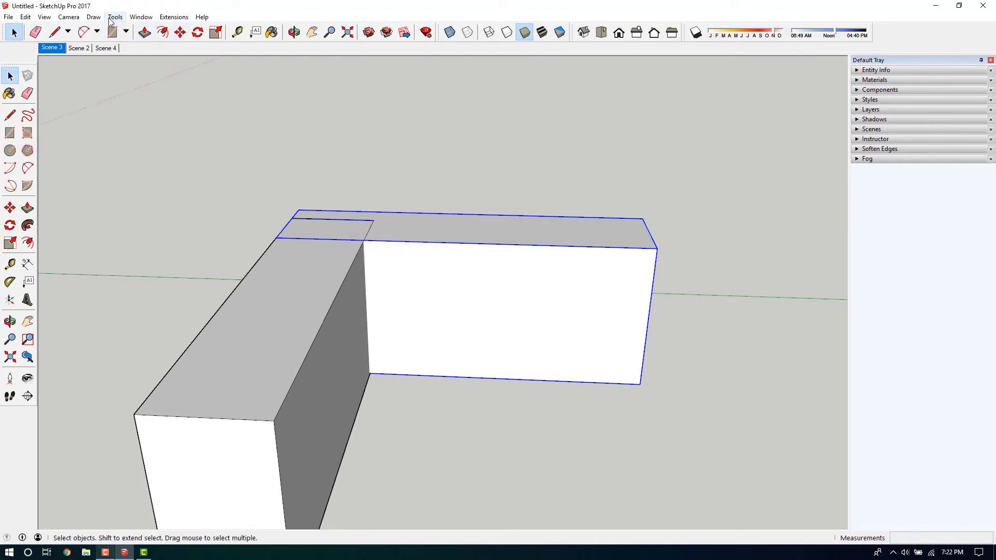
- Examine the SketchUp Preferences categories from Accessibility through General to OpenGL, and close them without changes
left_click(145, 19)
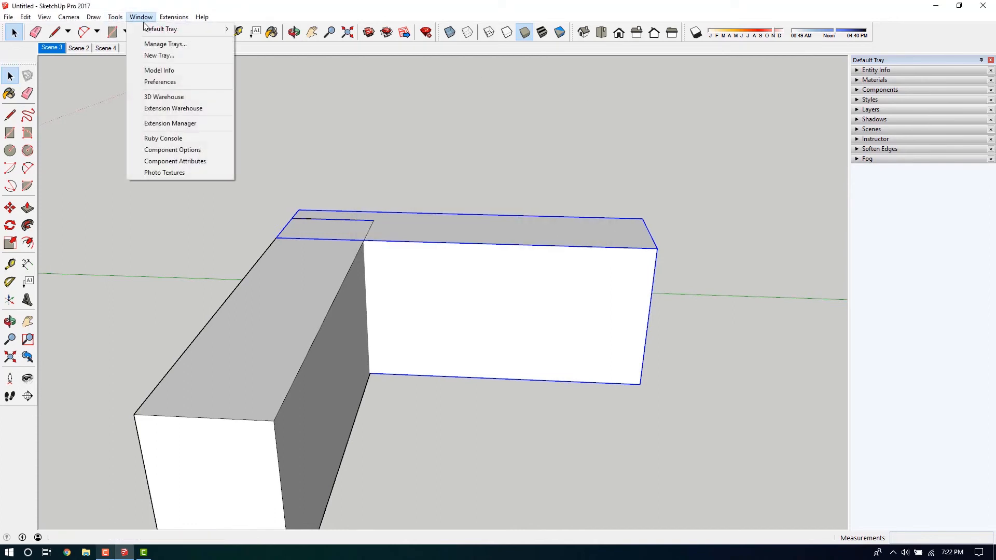
left_click(149, 83)
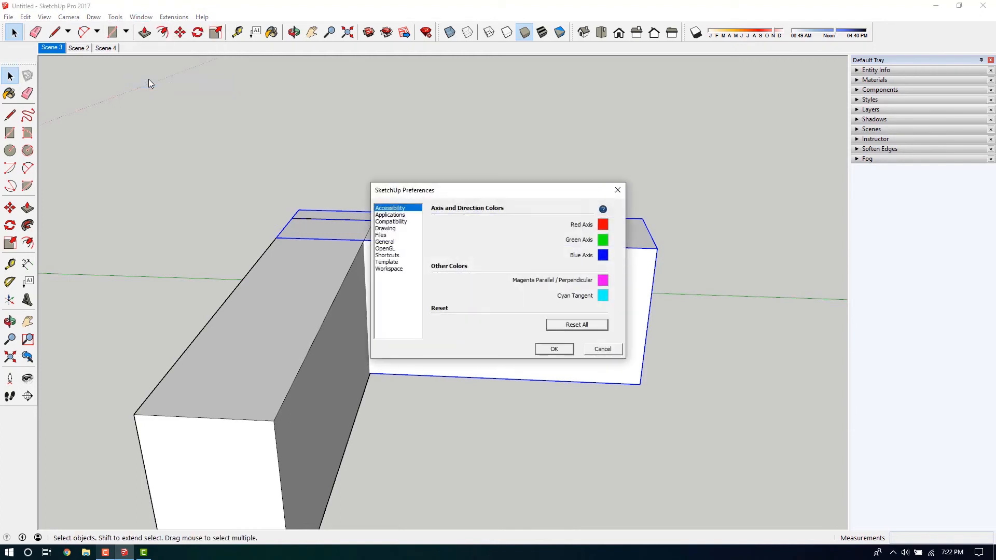
left_click_drag(448, 188, 489, 84)
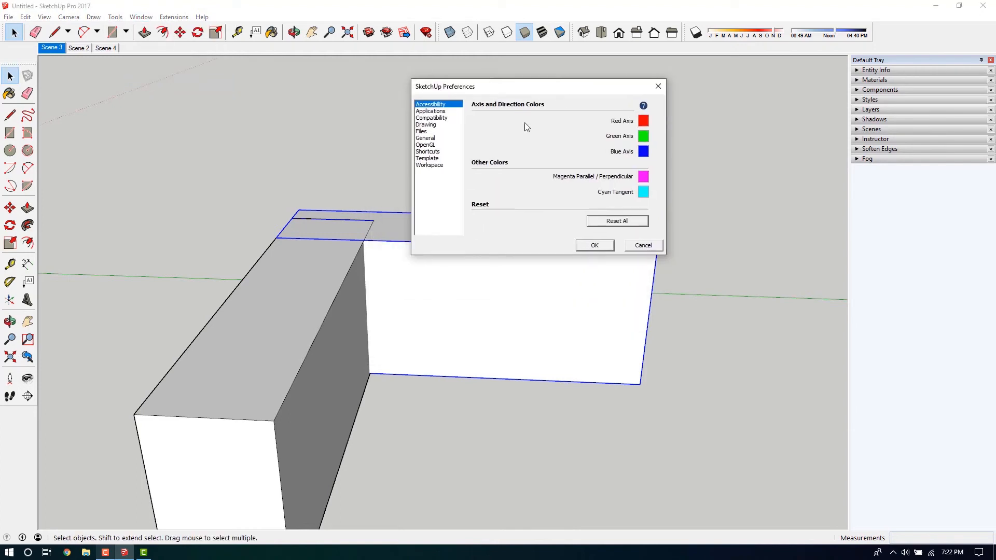
key("Down")
key("Down")
key("Down")
key("Down")
key("Down")
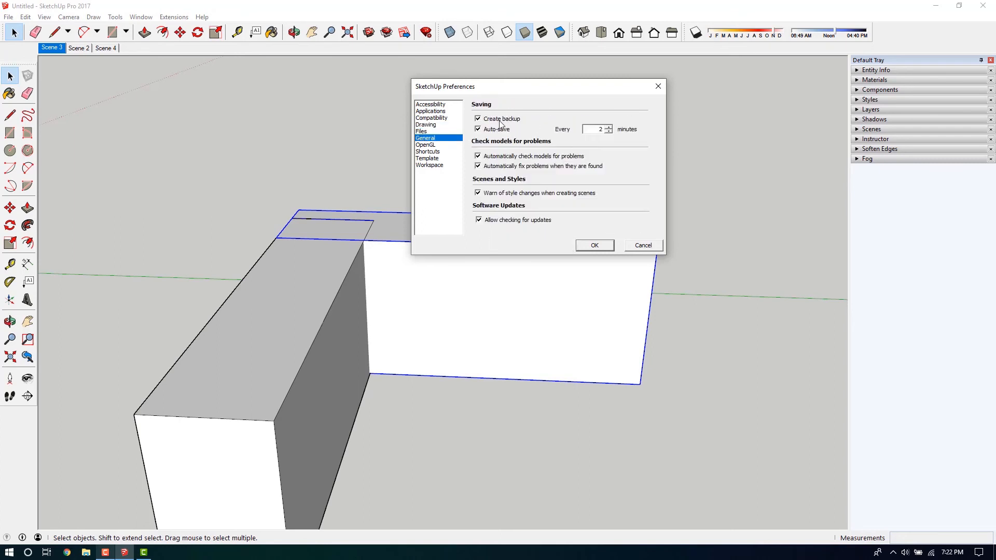
key("Down")
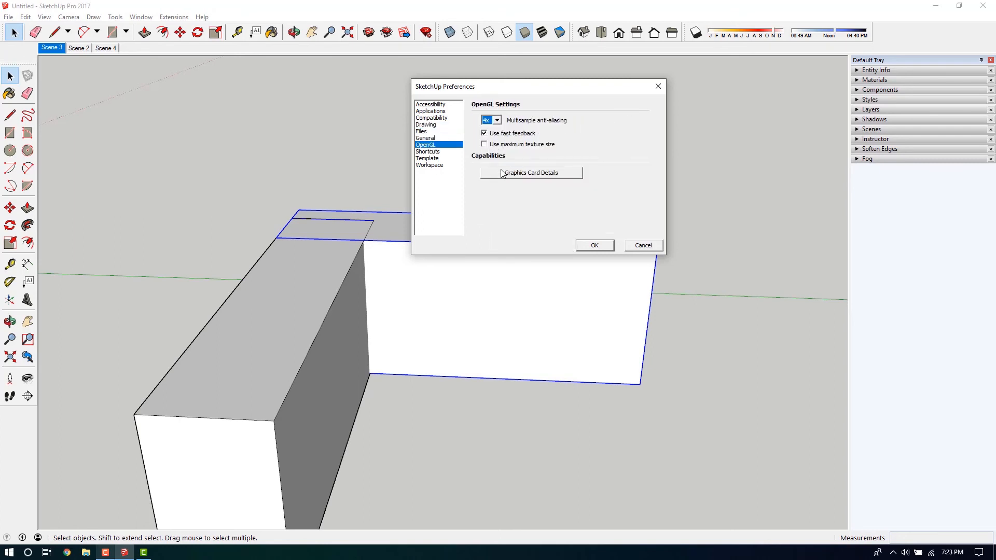
key("Escape")
- Open the 3D Warehouse and search its models for "dining table"
left_click(150, 16)
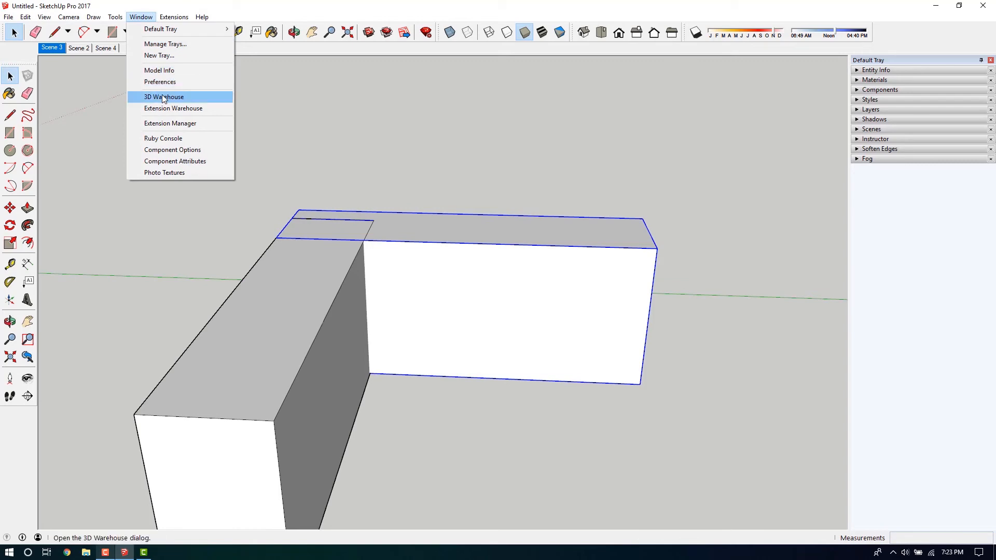
left_click(183, 98)
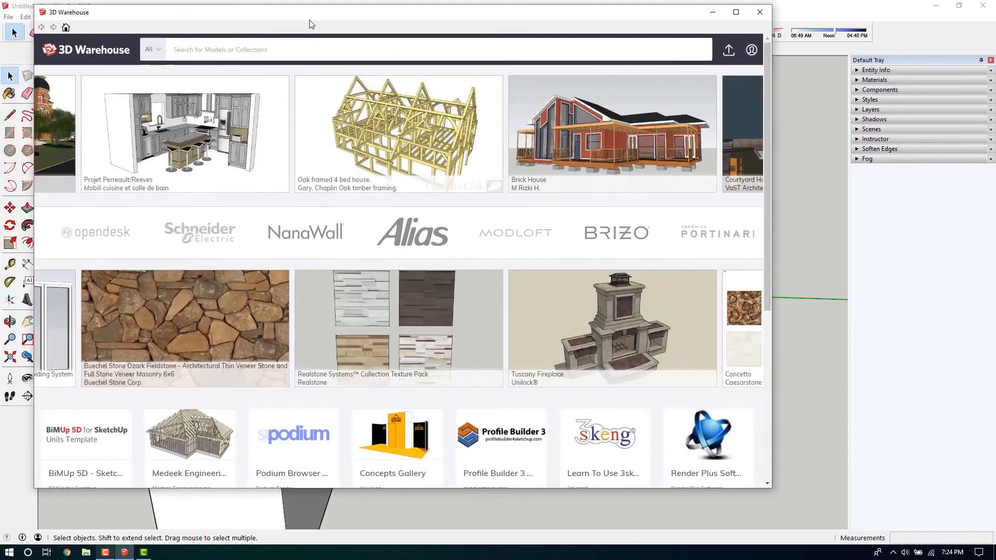
left_click_drag(309, 20, 325, 20)
left_click(332, 46)
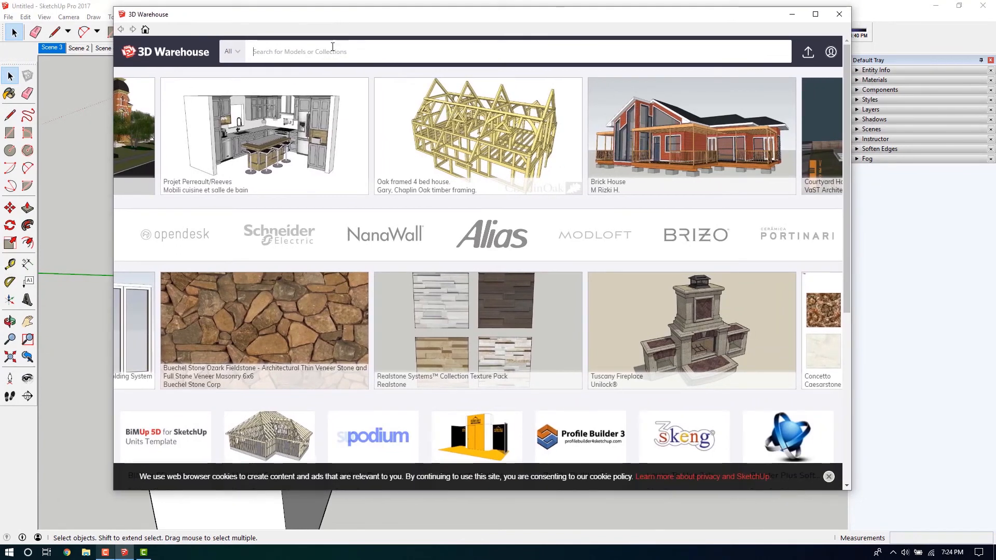
scroll(332, 47, "down", 1)
type("dininng")
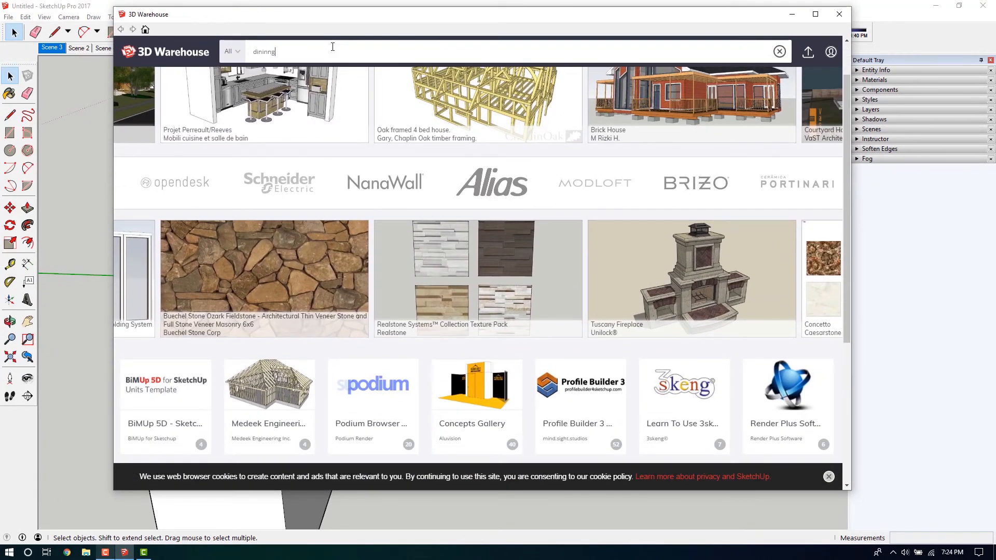
key("Down")
key("Down")
left_click(262, 103)
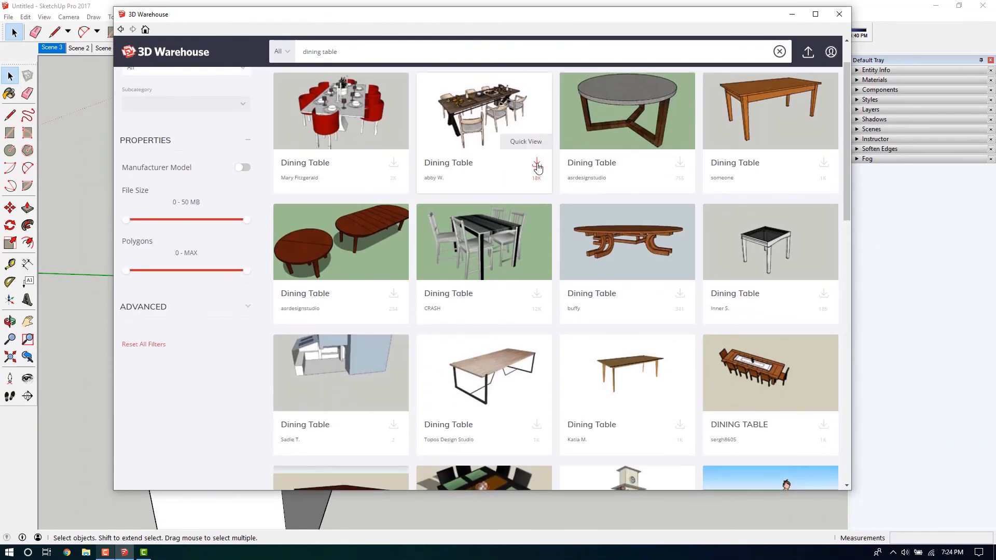
- Download the wooden dining table with chairs and tableware directly into the model and place it on top of the rear block
left_click(537, 164)
left_click(452, 276)
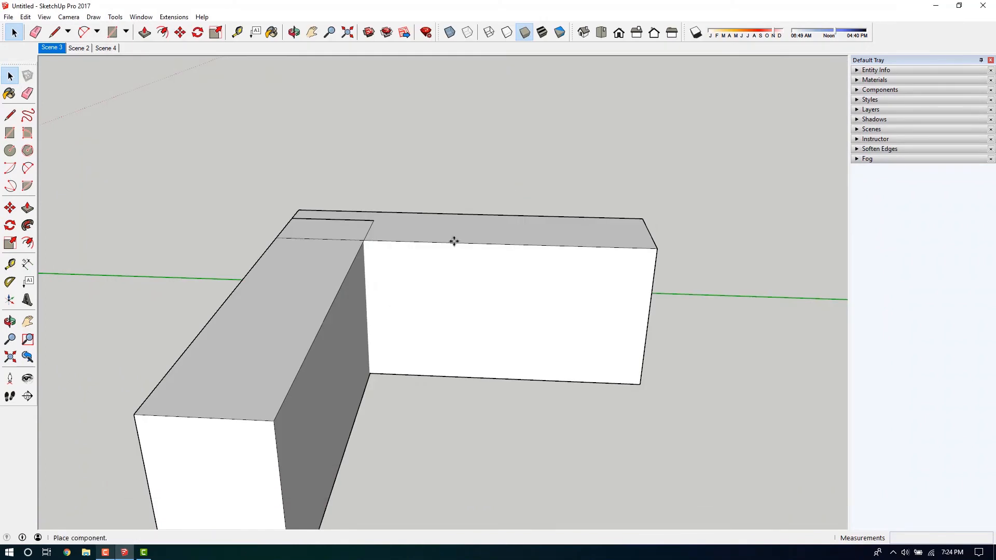
left_click(469, 228)
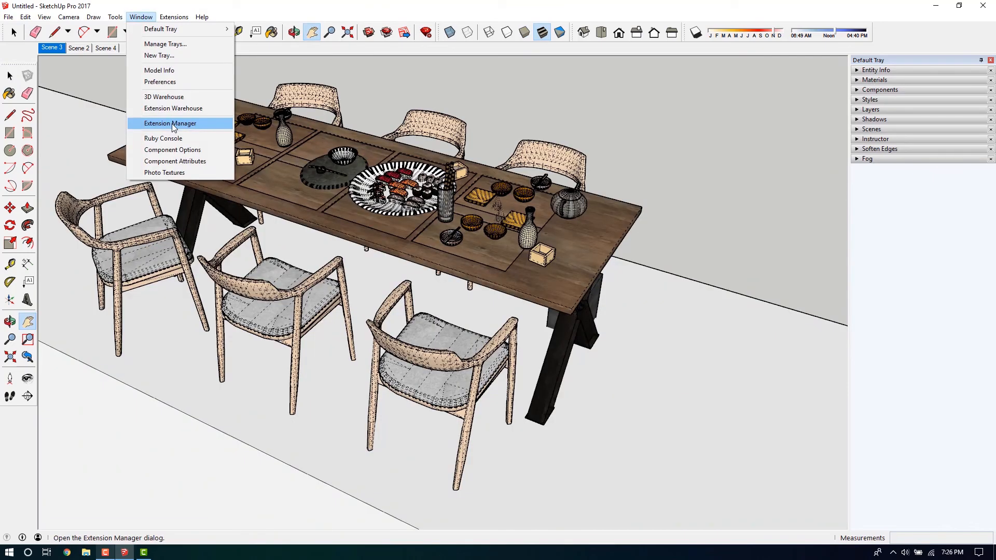
- Open the Extension Manager and examine the installed extensions, their update and uninstall options, and the option to install an extension
left_click(172, 124)
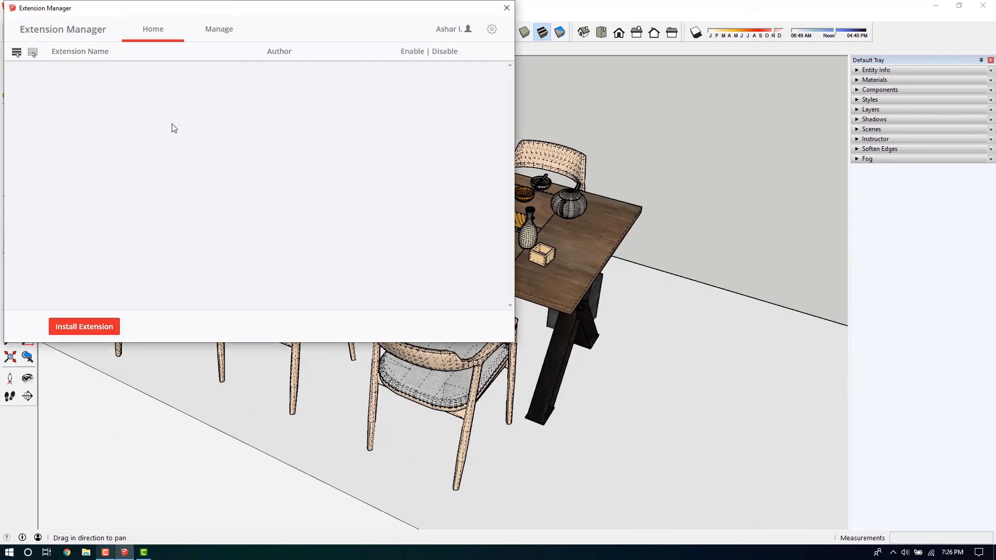
left_click_drag(135, 12, 289, 19)
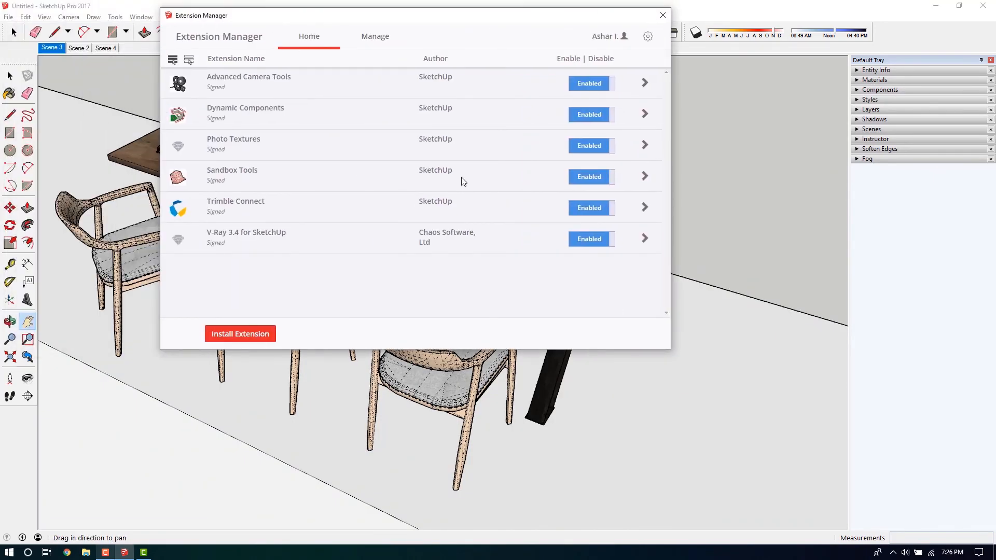
left_click(375, 37)
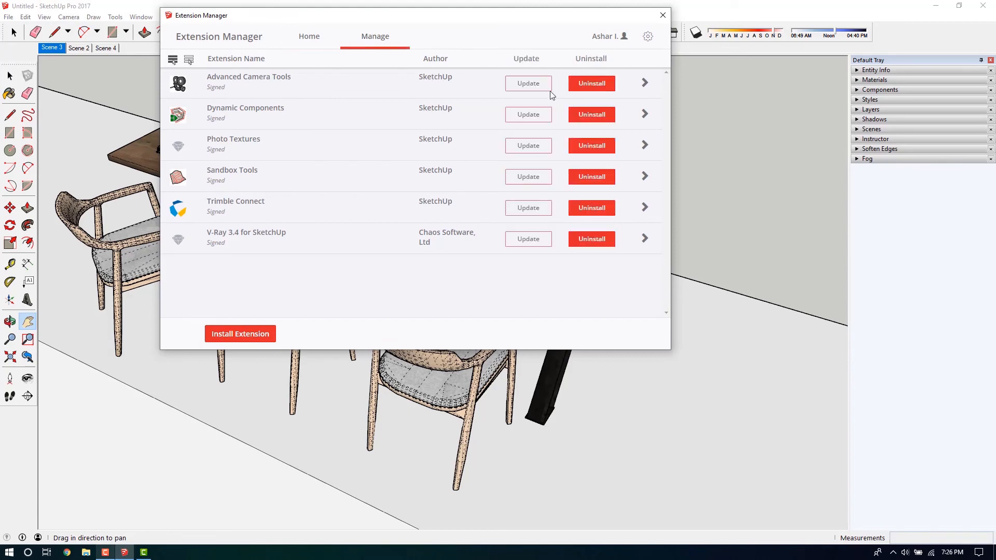
left_click(262, 334)
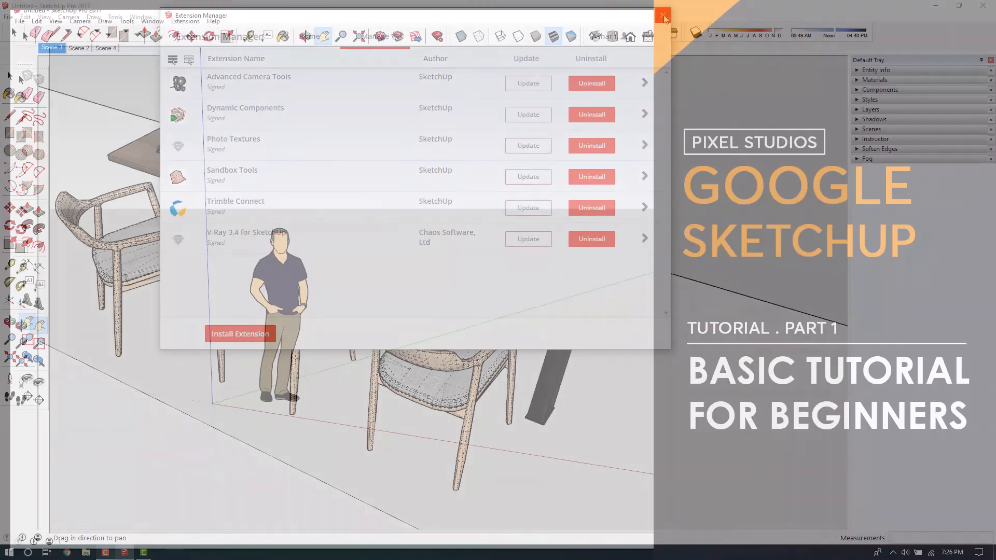